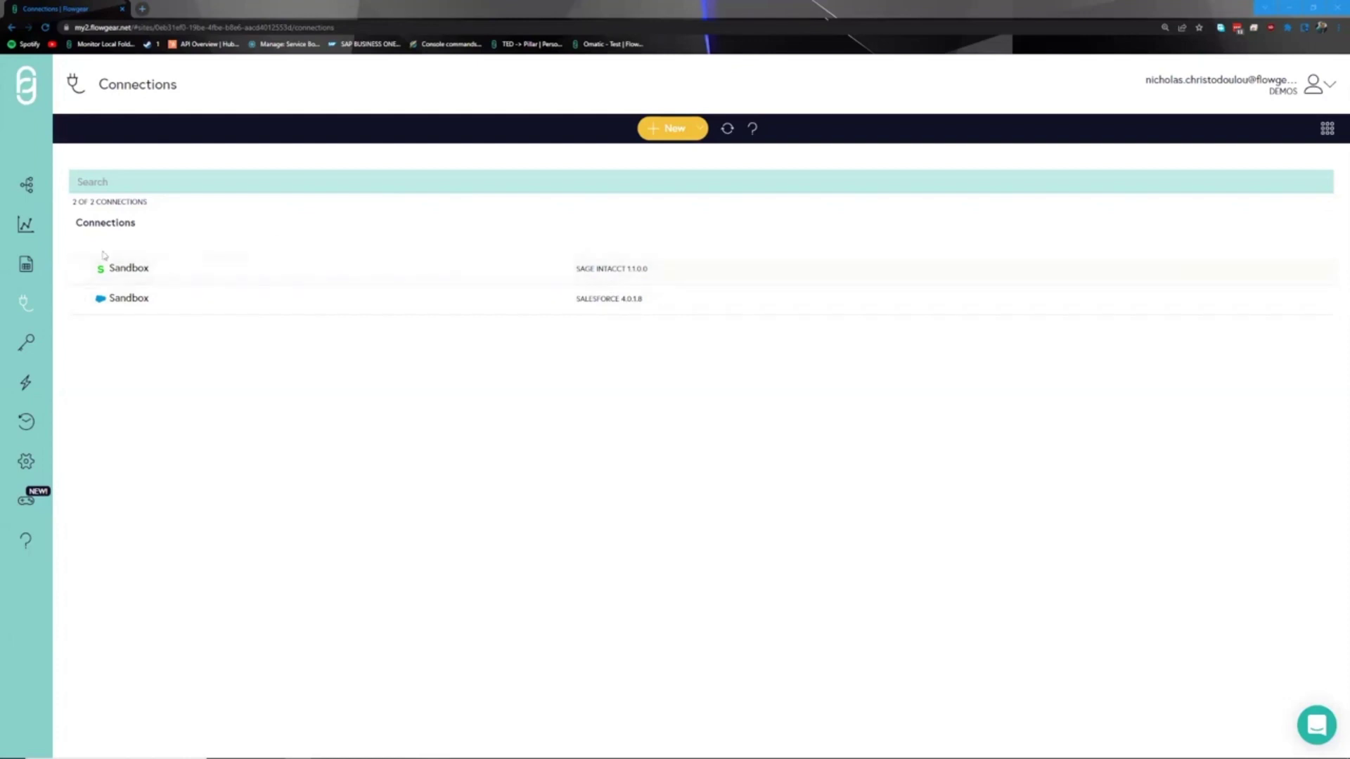
Start a new connection for the ConnectWise Manage connector and set its site environment to Test.
left_click(28, 186)
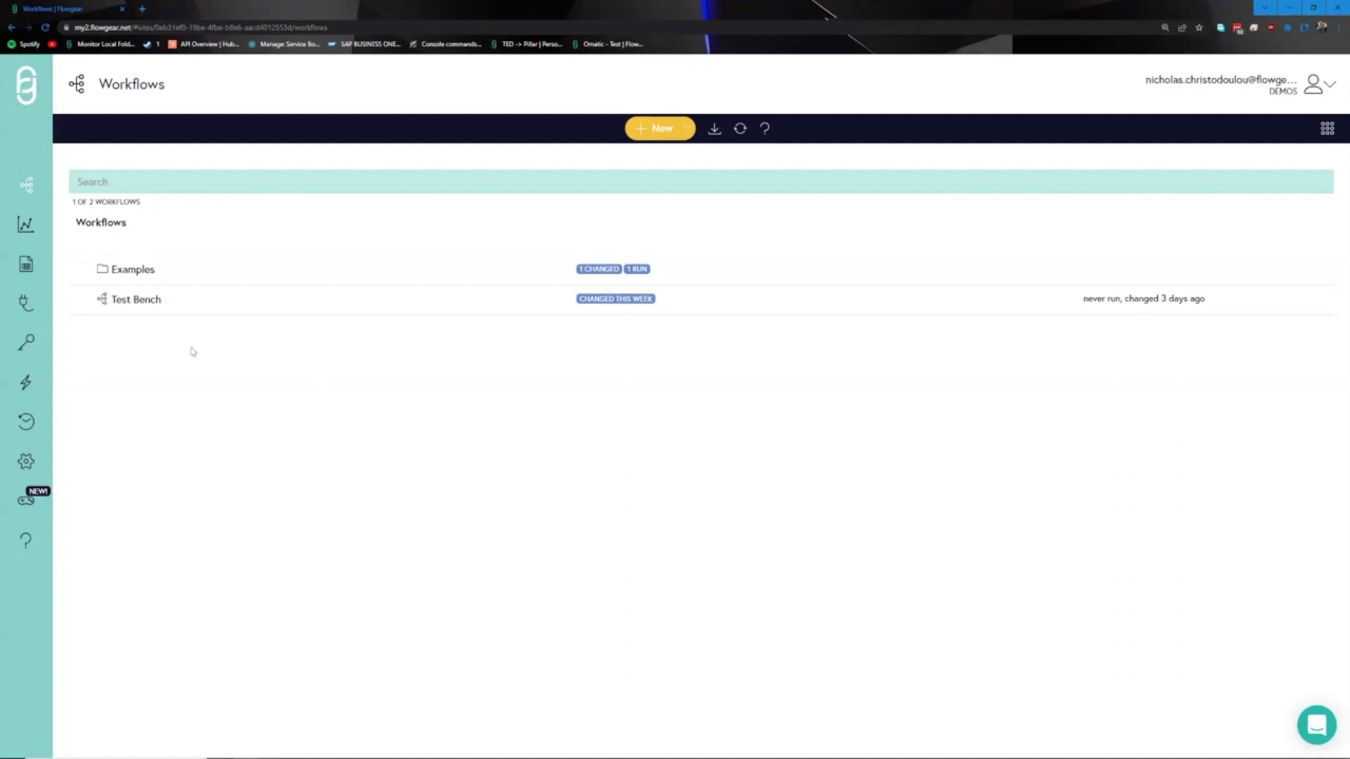
left_click(28, 307)
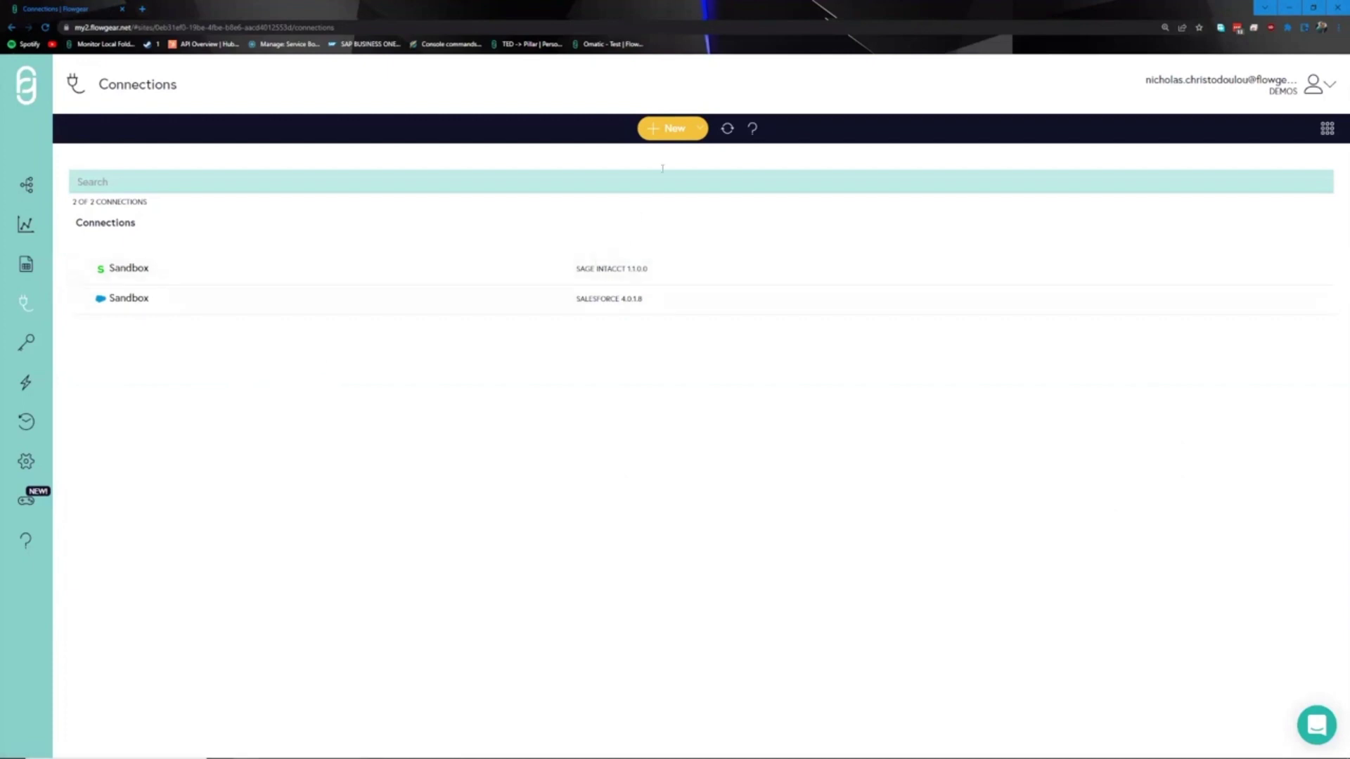
left_click(666, 130)
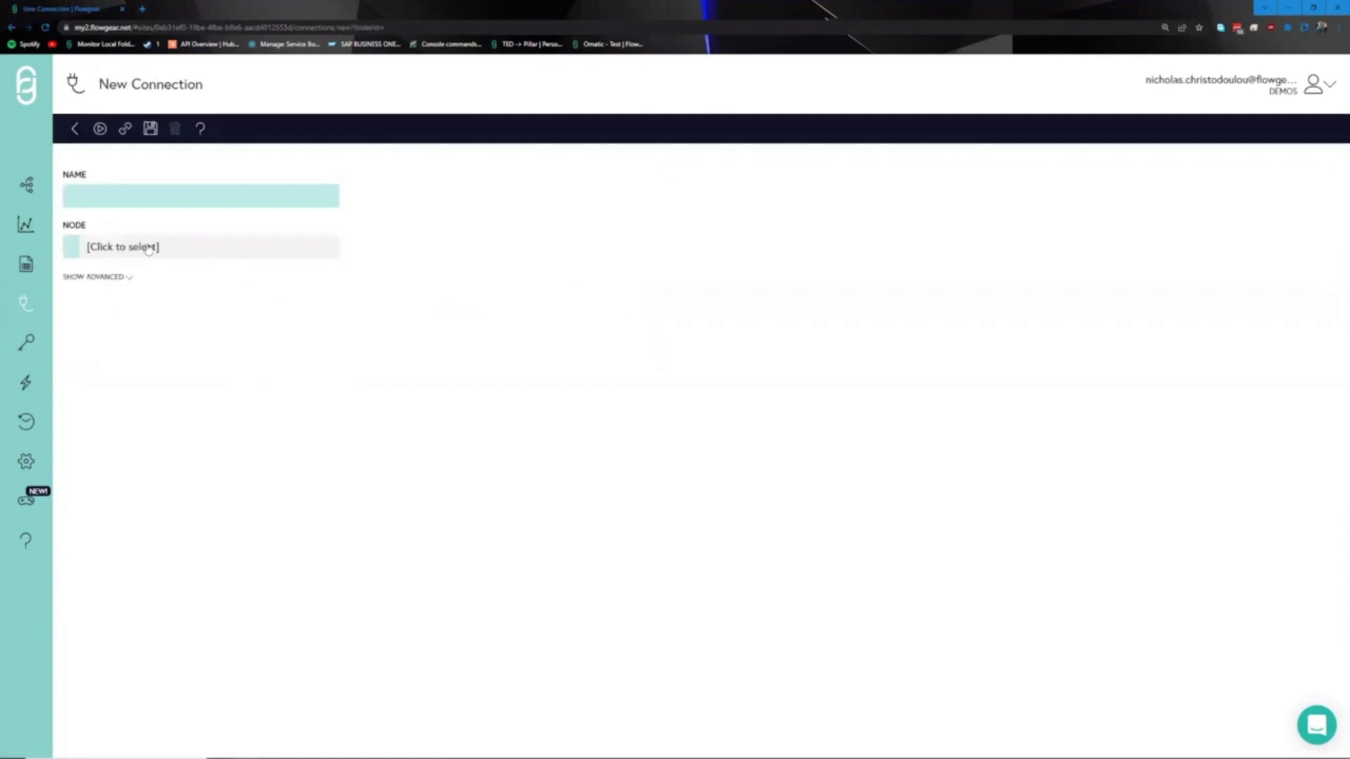
left_click(148, 248)
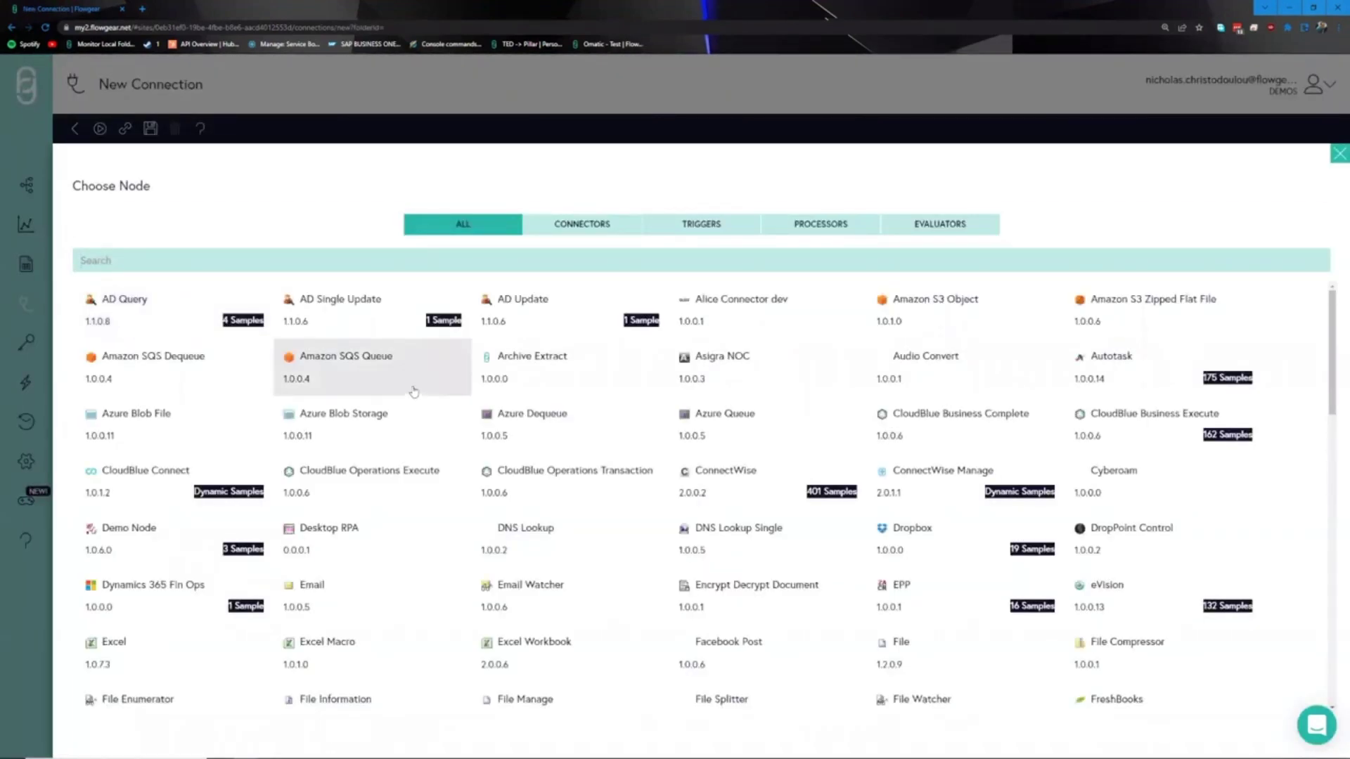
left_click(594, 222)
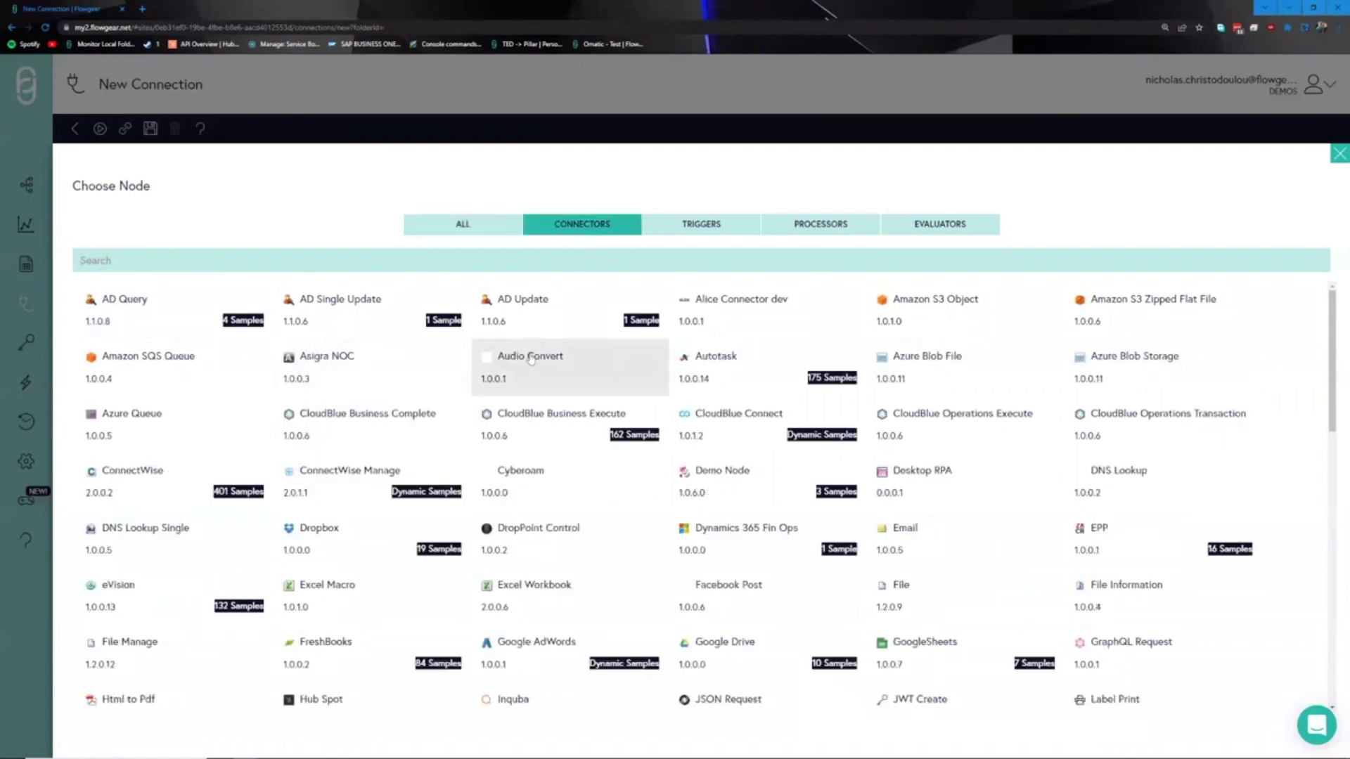
left_click(383, 480)
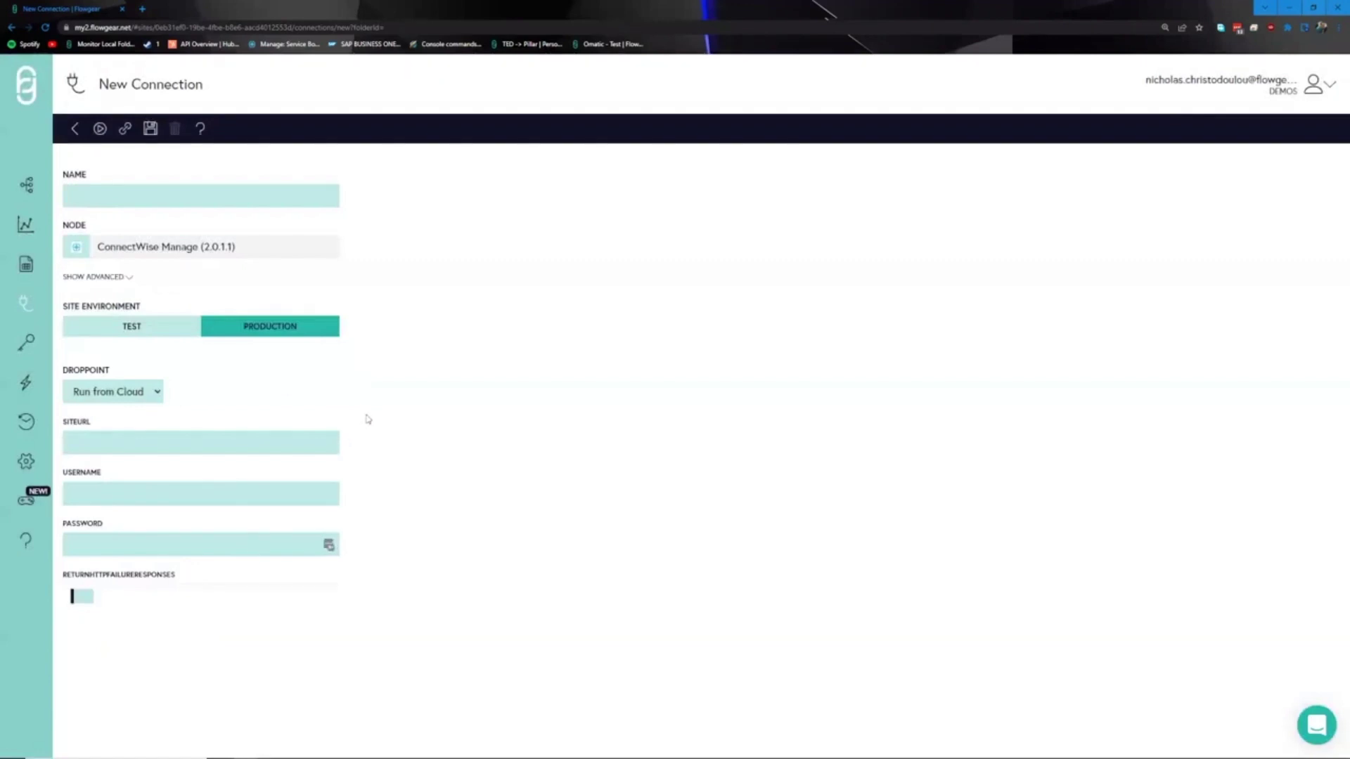
left_click(140, 329)
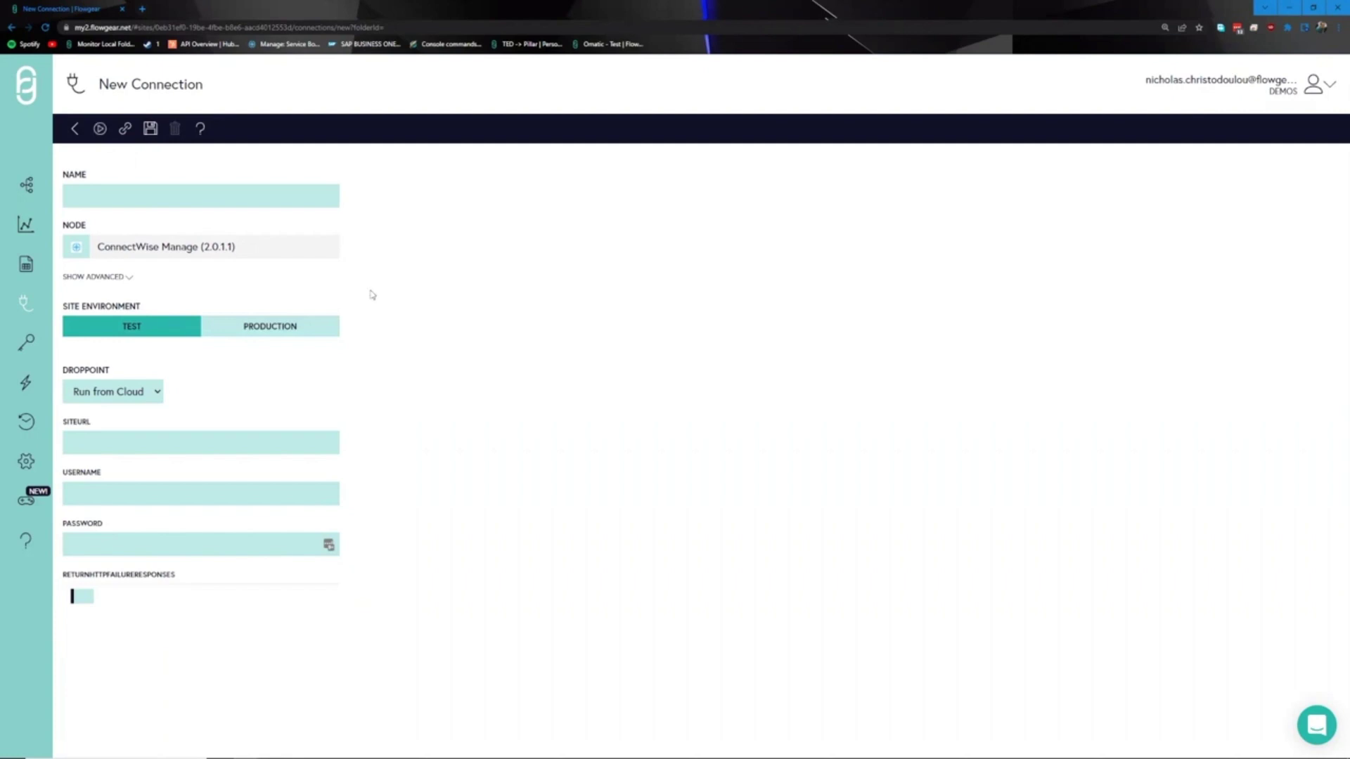
Create a new workflow named Test Workflow on a blank canvas.
left_click(26, 382)
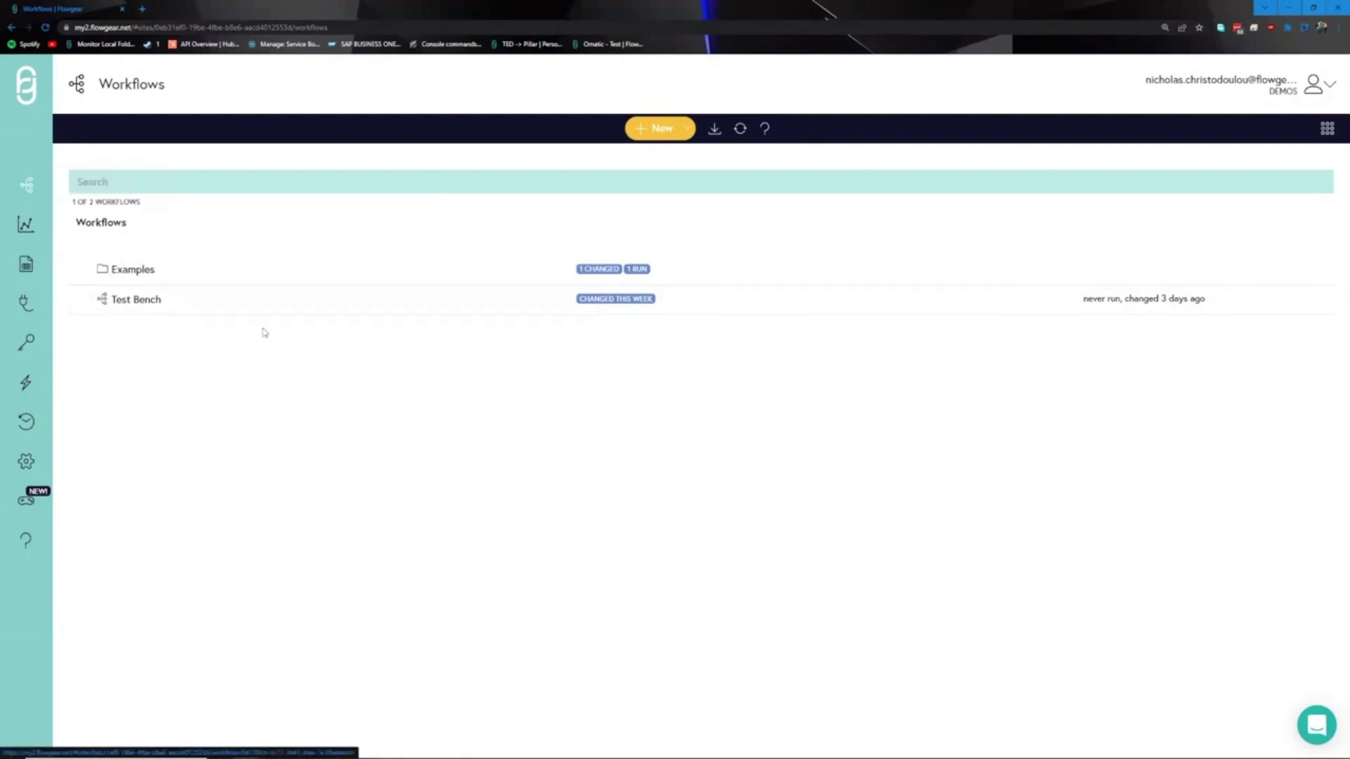
left_click(654, 130)
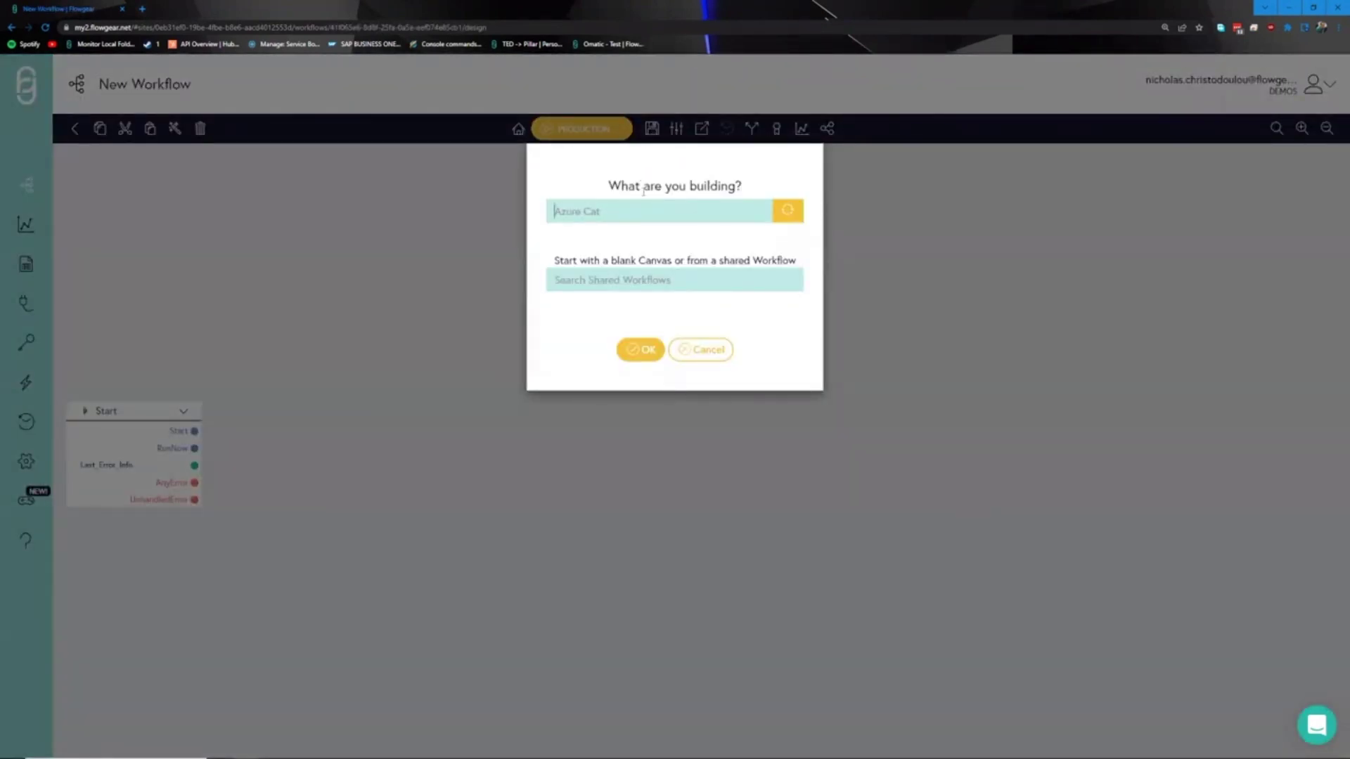
type("Test Workflow")
left_click(636, 349)
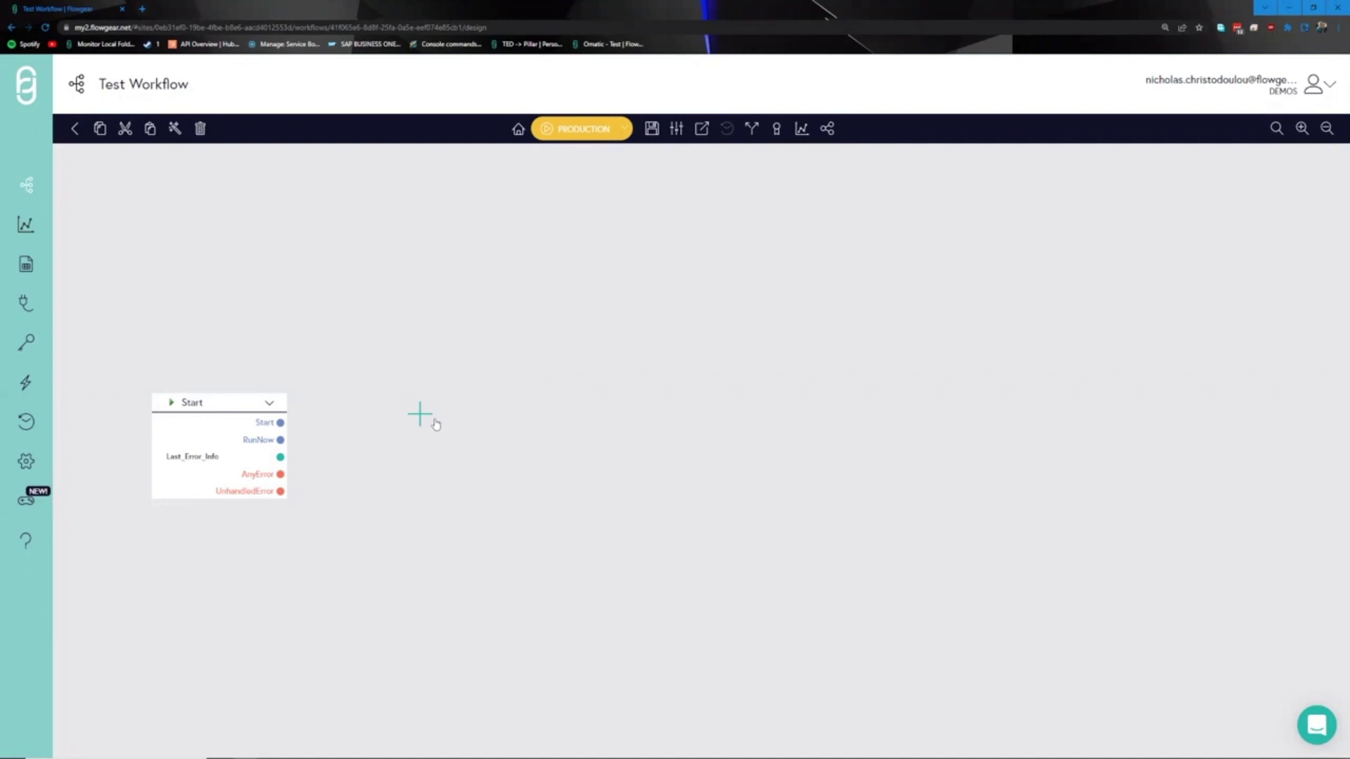
Examine the available workflow nodes by category: connectors, triggers, processors and evaluators.
left_click(436, 424)
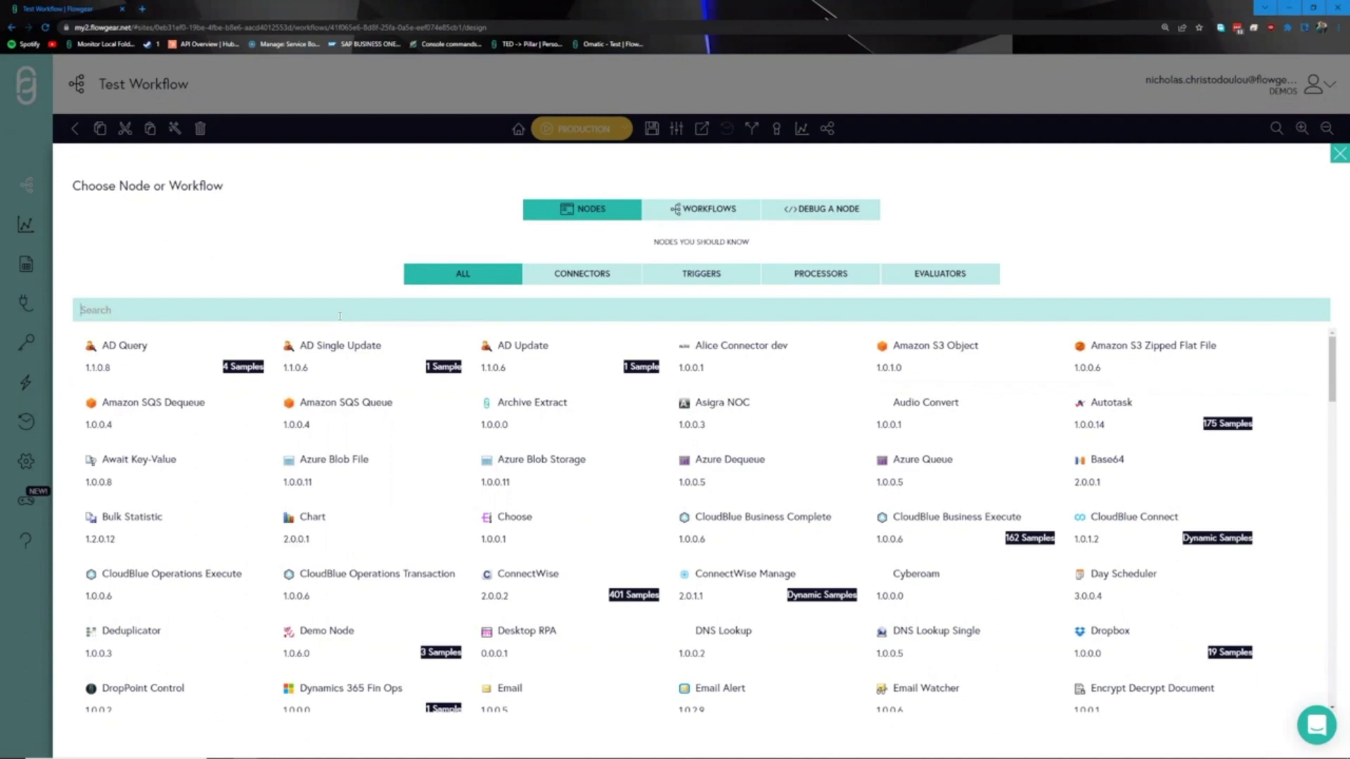
left_click(572, 273)
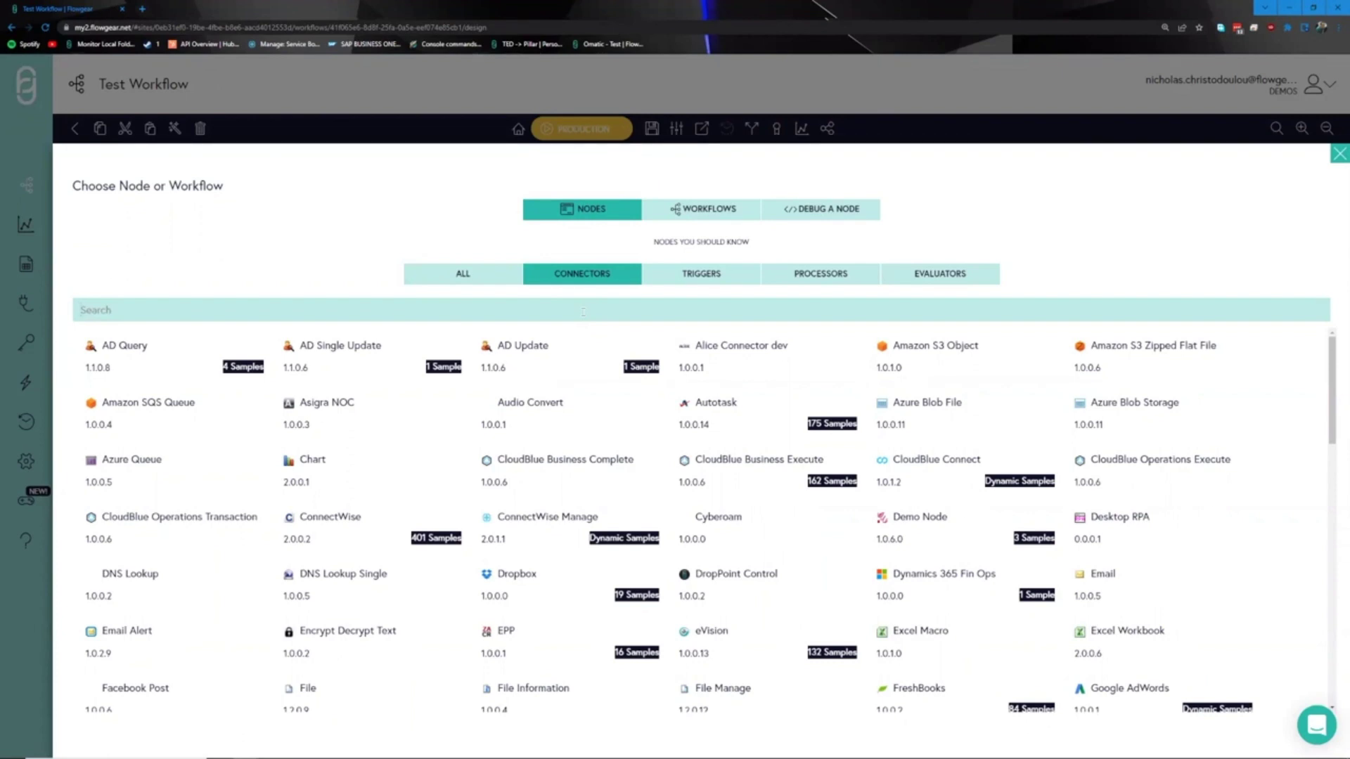
left_click(696, 276)
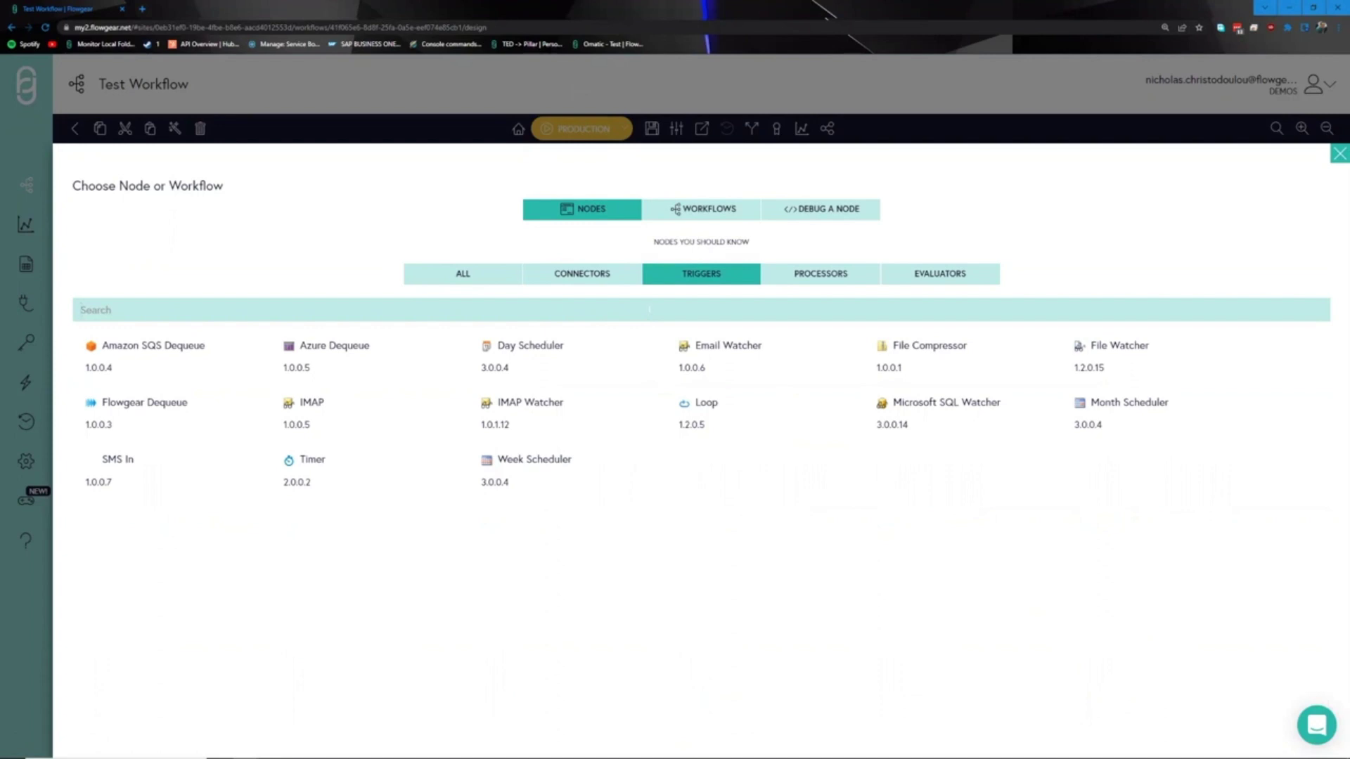
left_click(838, 286)
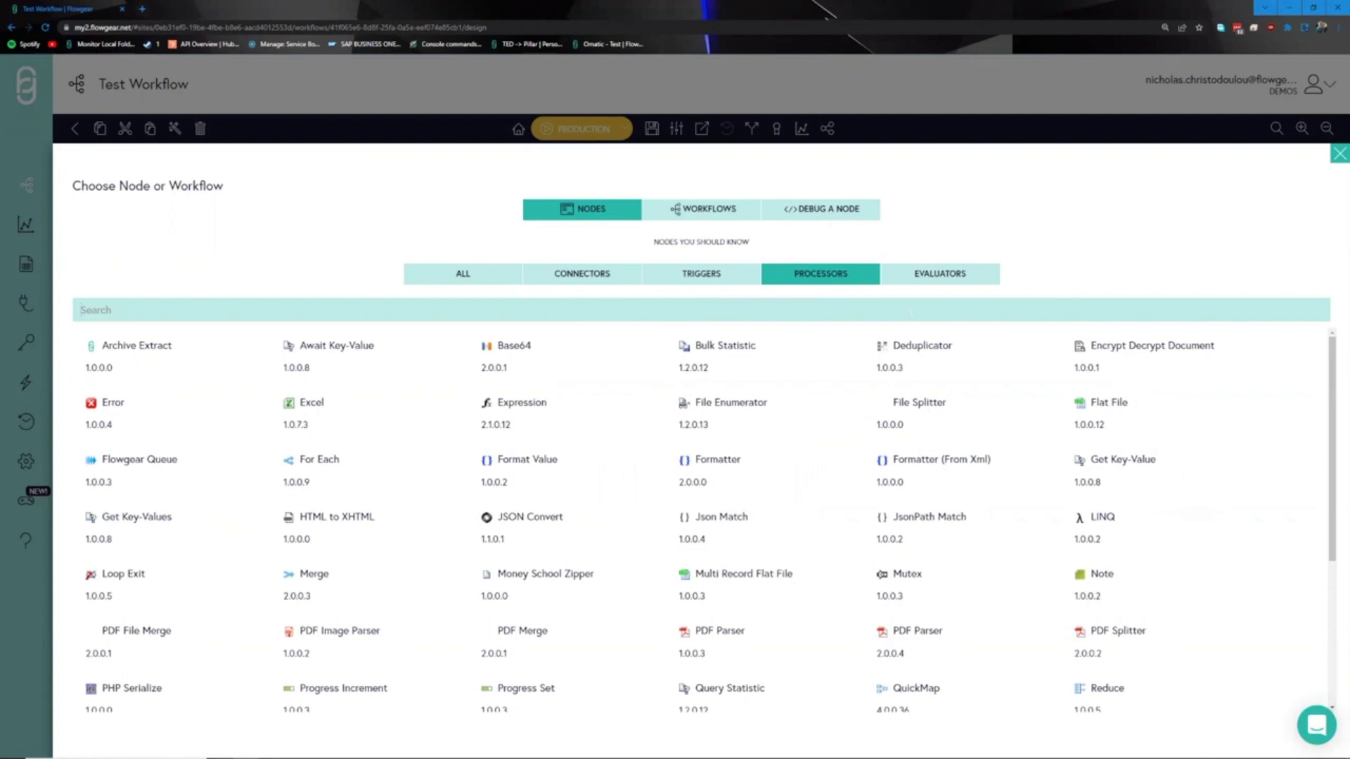
left_click(928, 280)
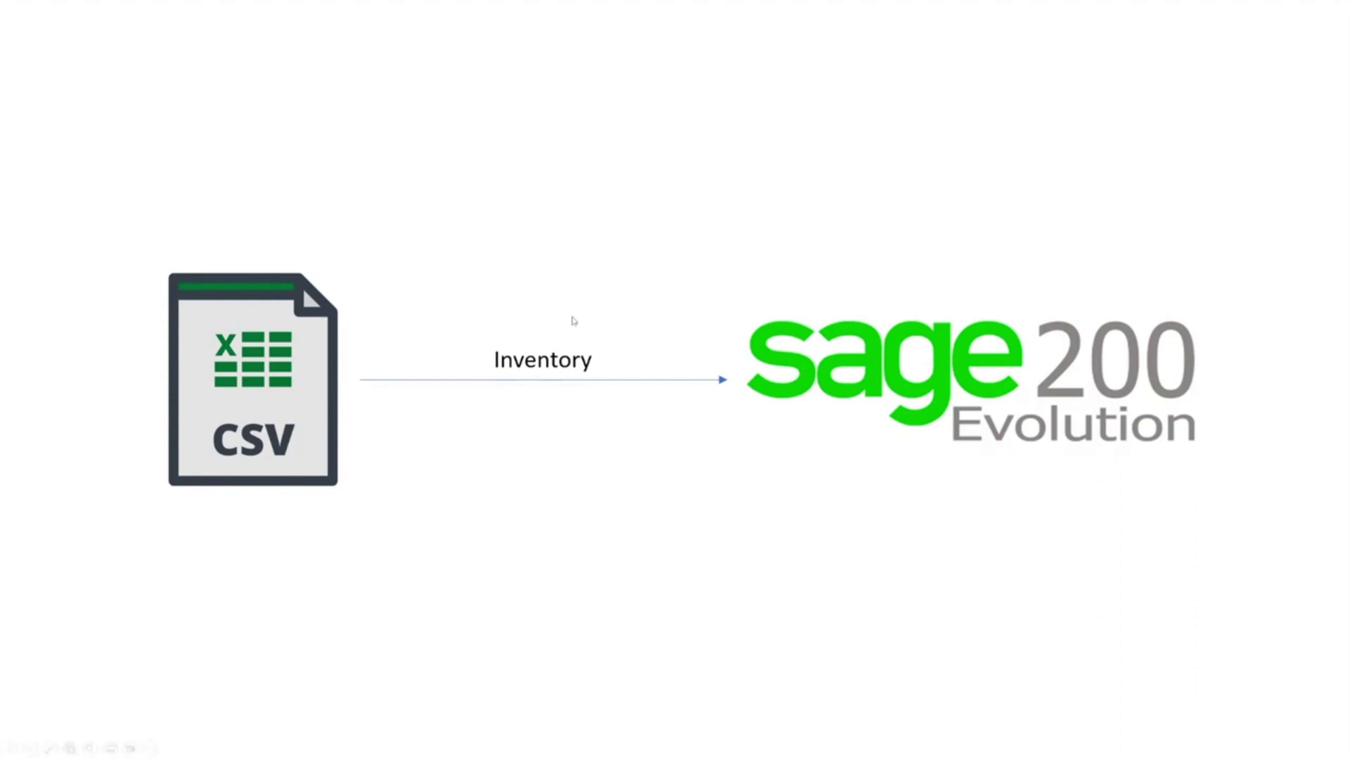
Switch to Flowgear and create a new workflow named Sync Stock on a blank canvas.
key("alt+Tab")
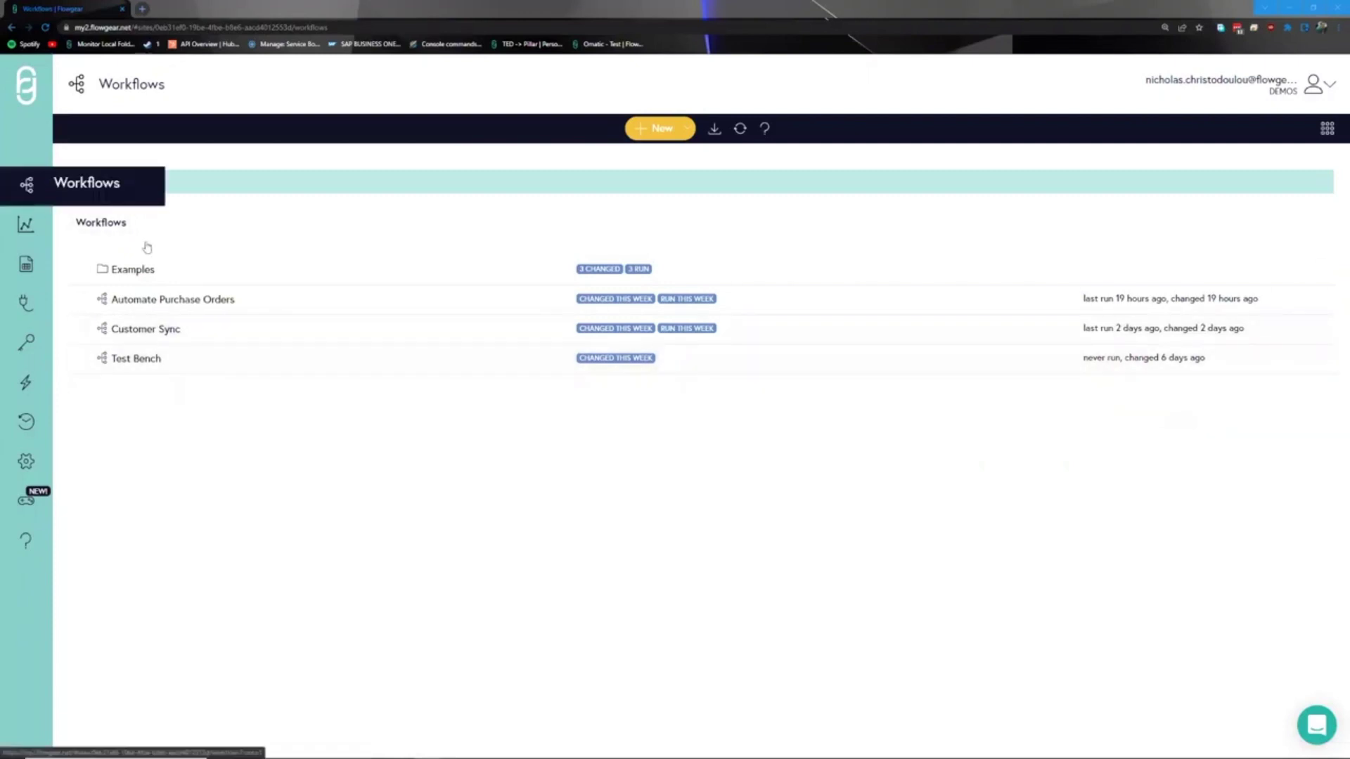
left_click(647, 133)
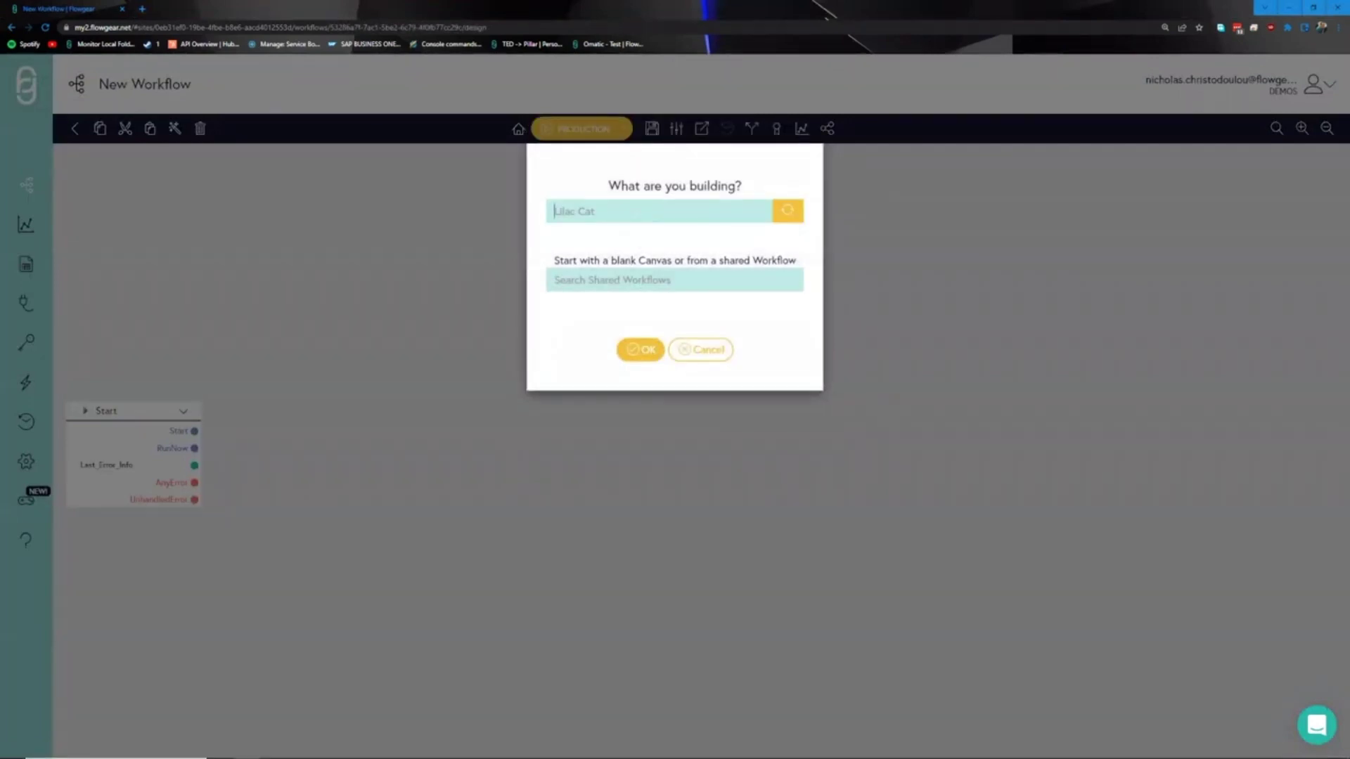
type("Sync Stock")
left_click(641, 350)
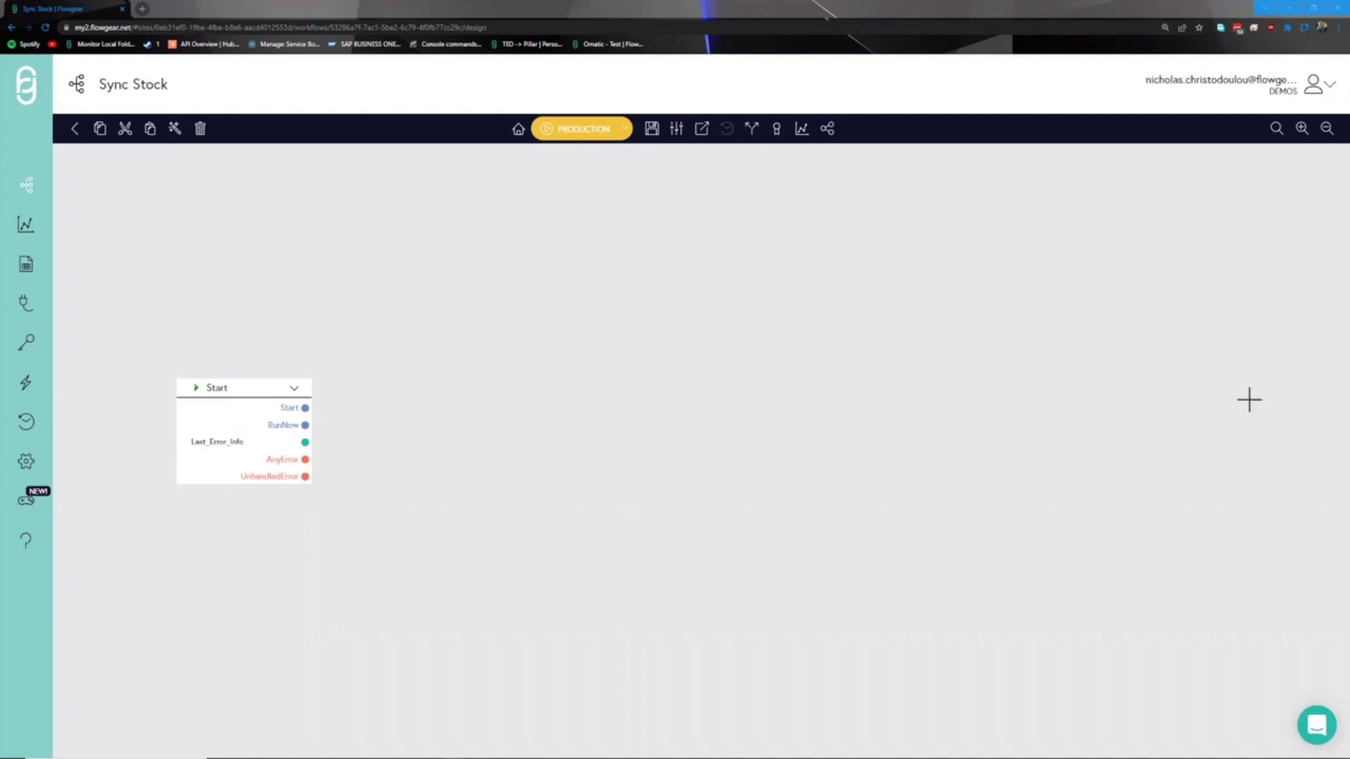
Switch to Notepad and review the inventory columns and records in Flat File.txt, then return to the workflow.
key("alt+Tab")
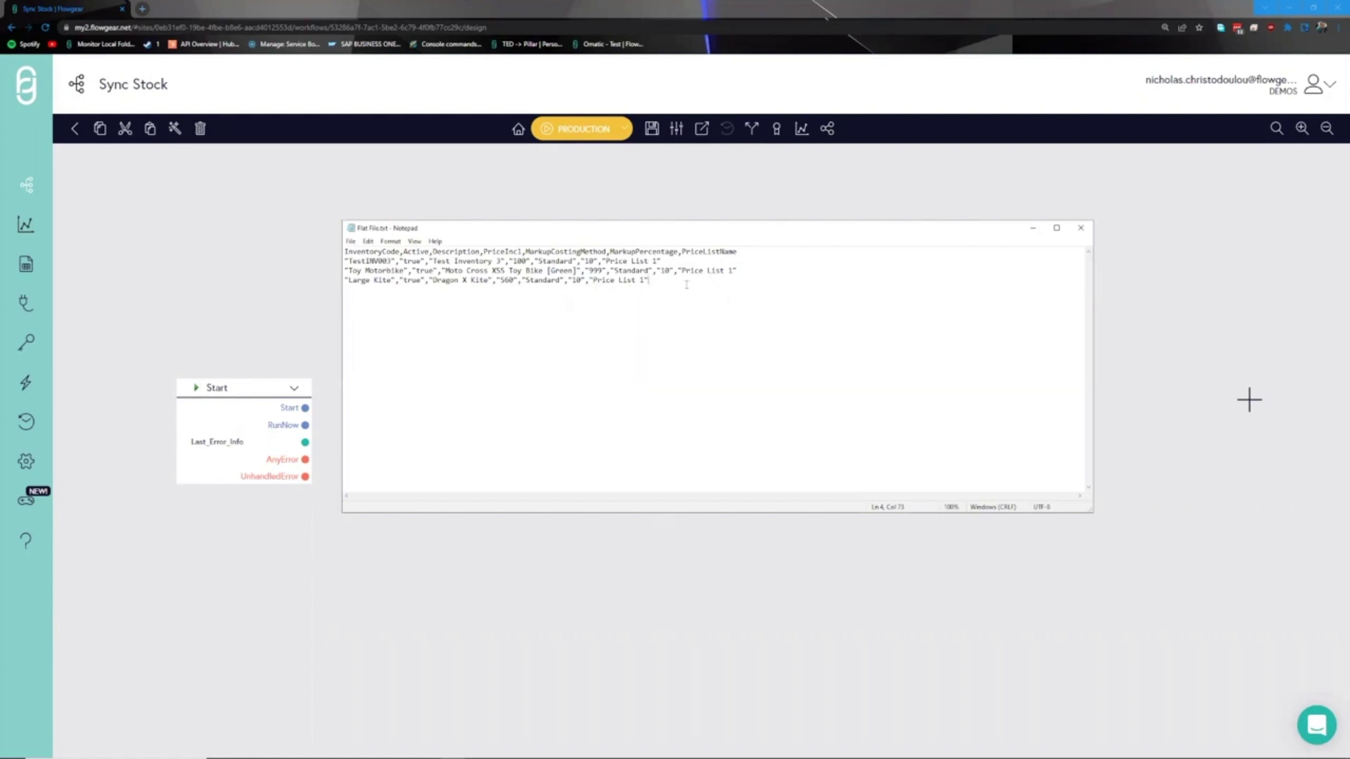
left_click_drag(613, 229, 604, 229)
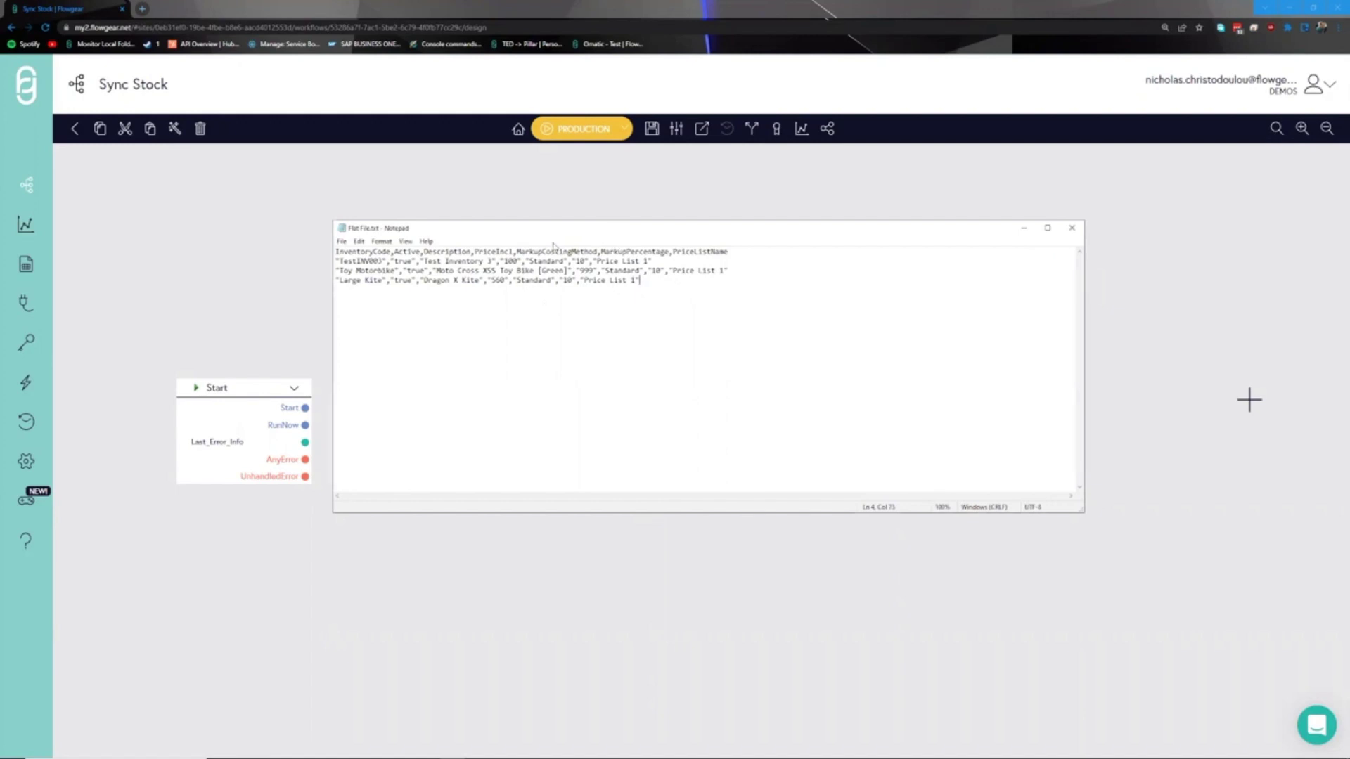
left_click_drag(508, 233, 509, 233)
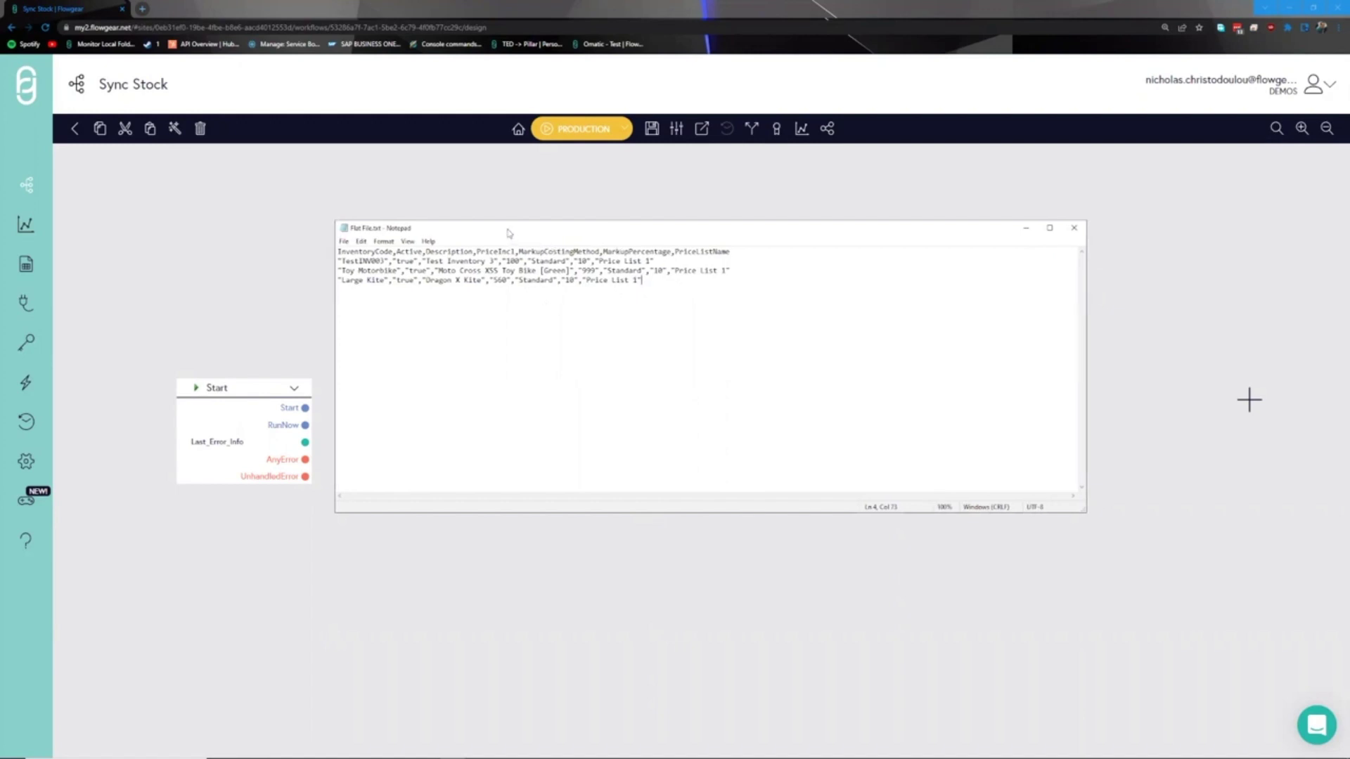
key("alt+Tab")
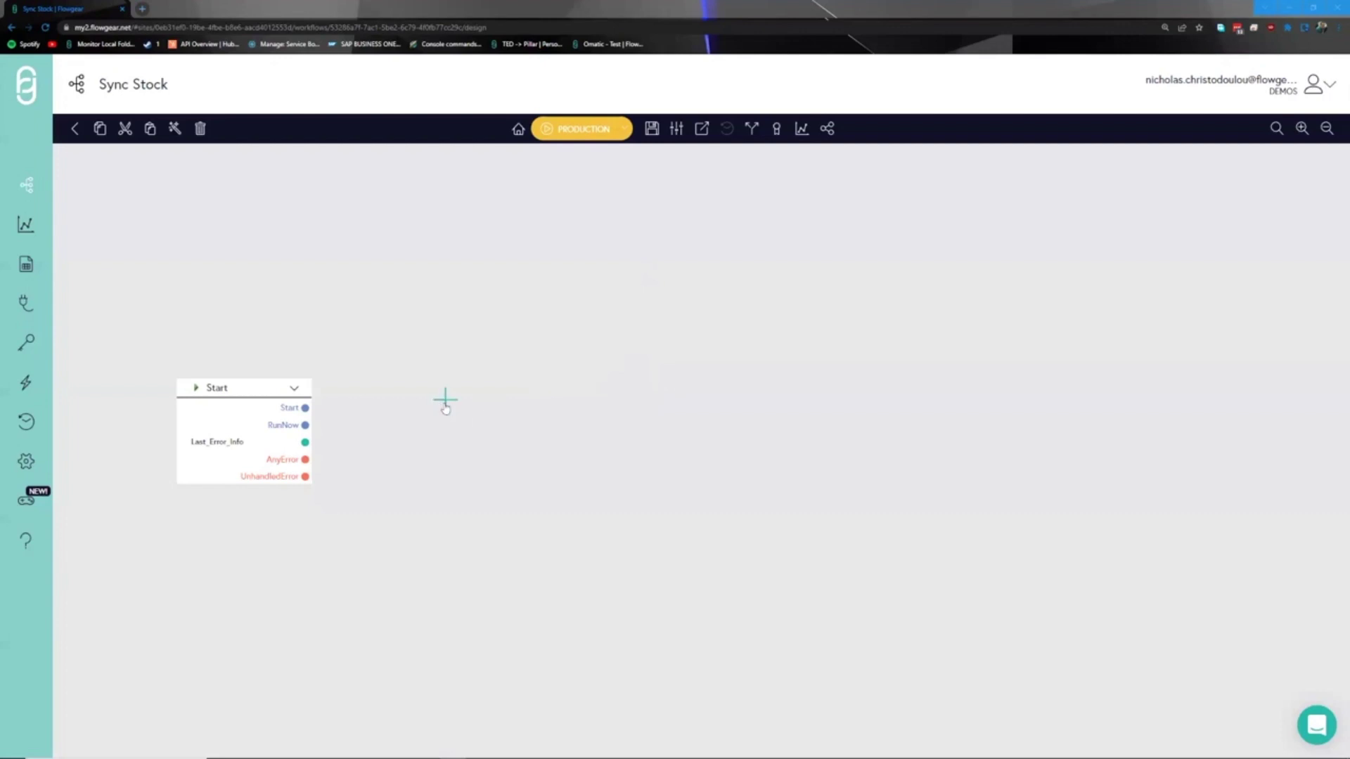
Find the Flat File processor node and add it to the workflow beside the Start node.
left_click(445, 399)
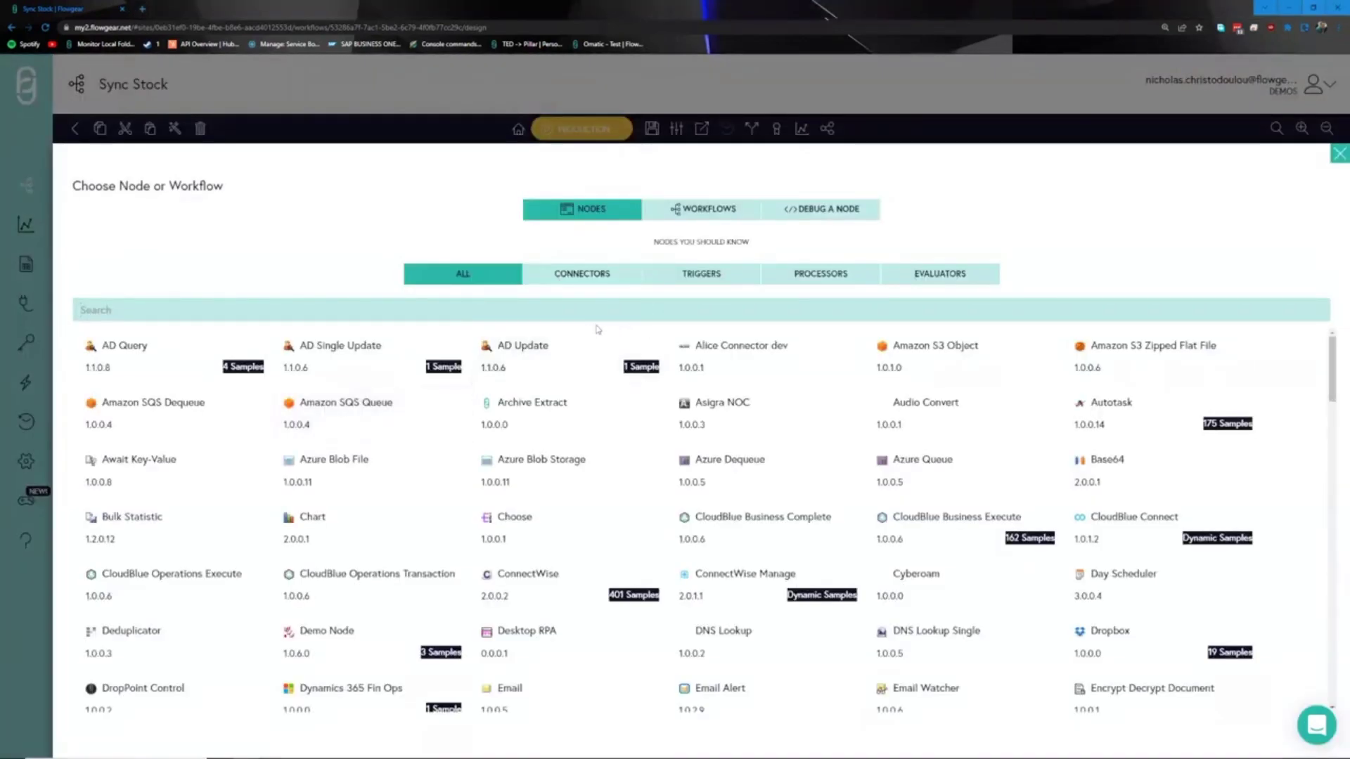
left_click(807, 279)
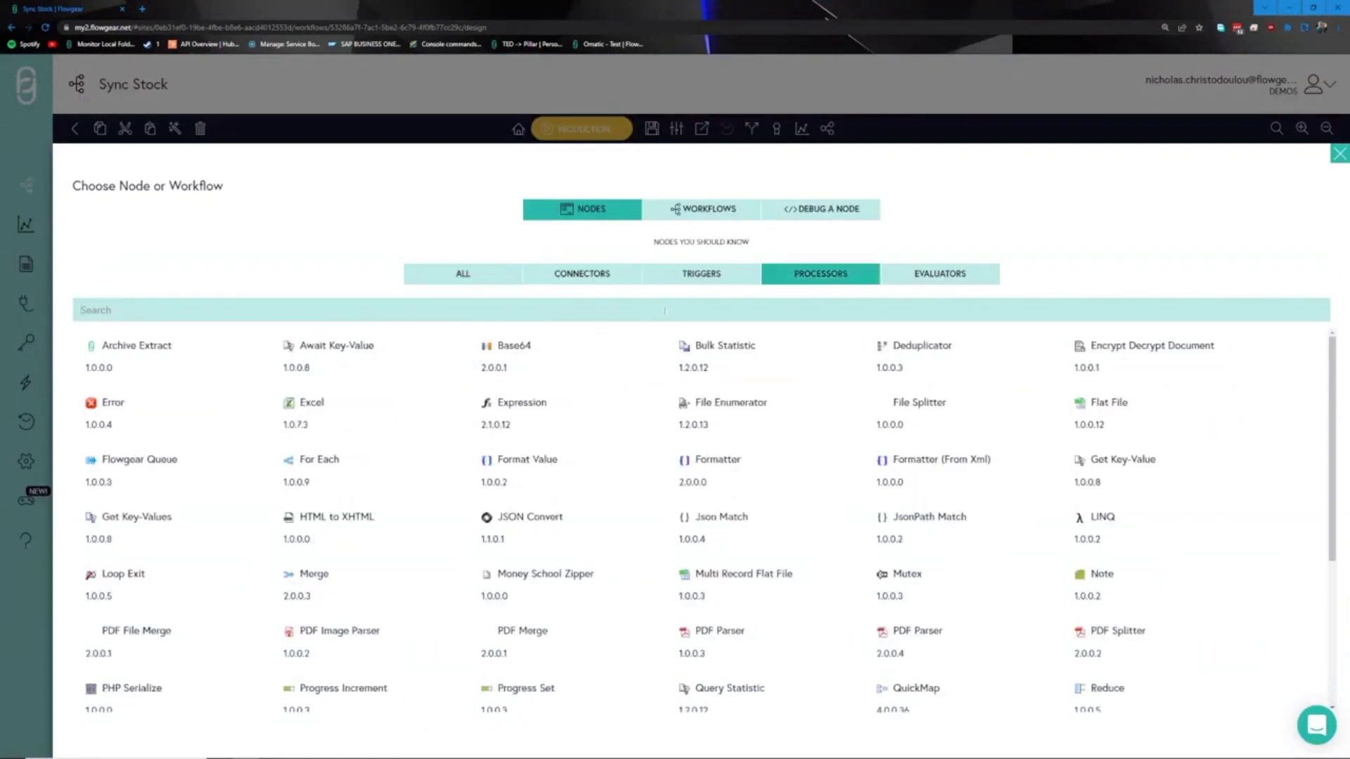
type("flat")
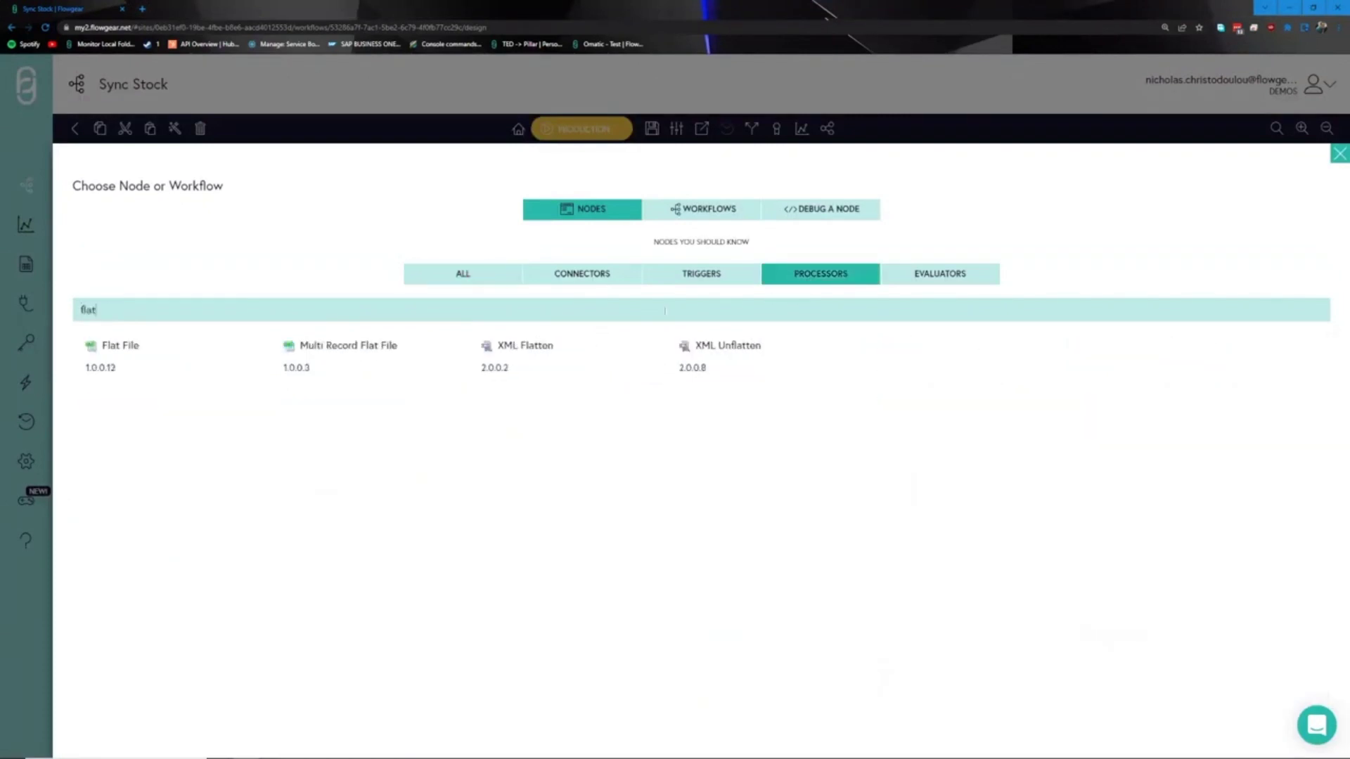
left_click(180, 349)
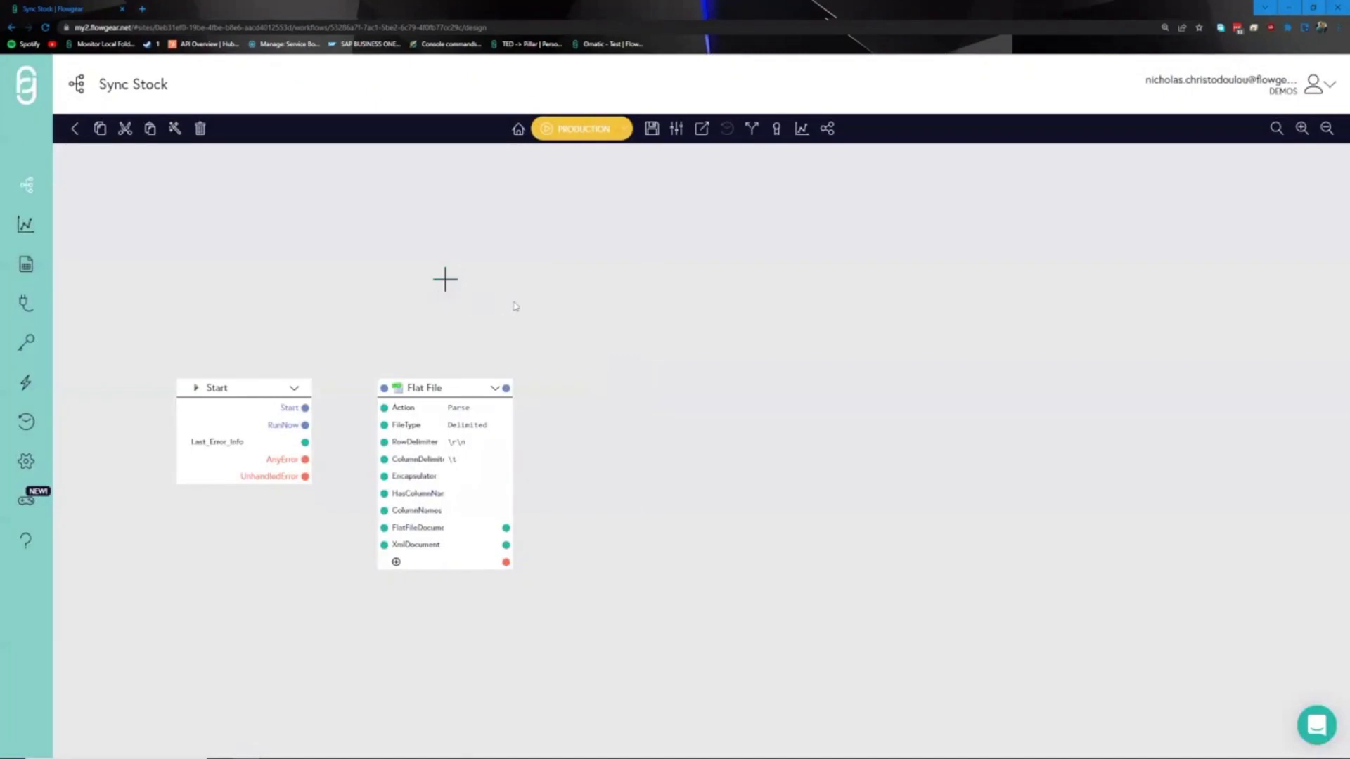
Add a Sage 200 Evolution connector node beyond the Flat File node, leaving one empty node space between them.
left_click_drag(551, 303, 456, 310)
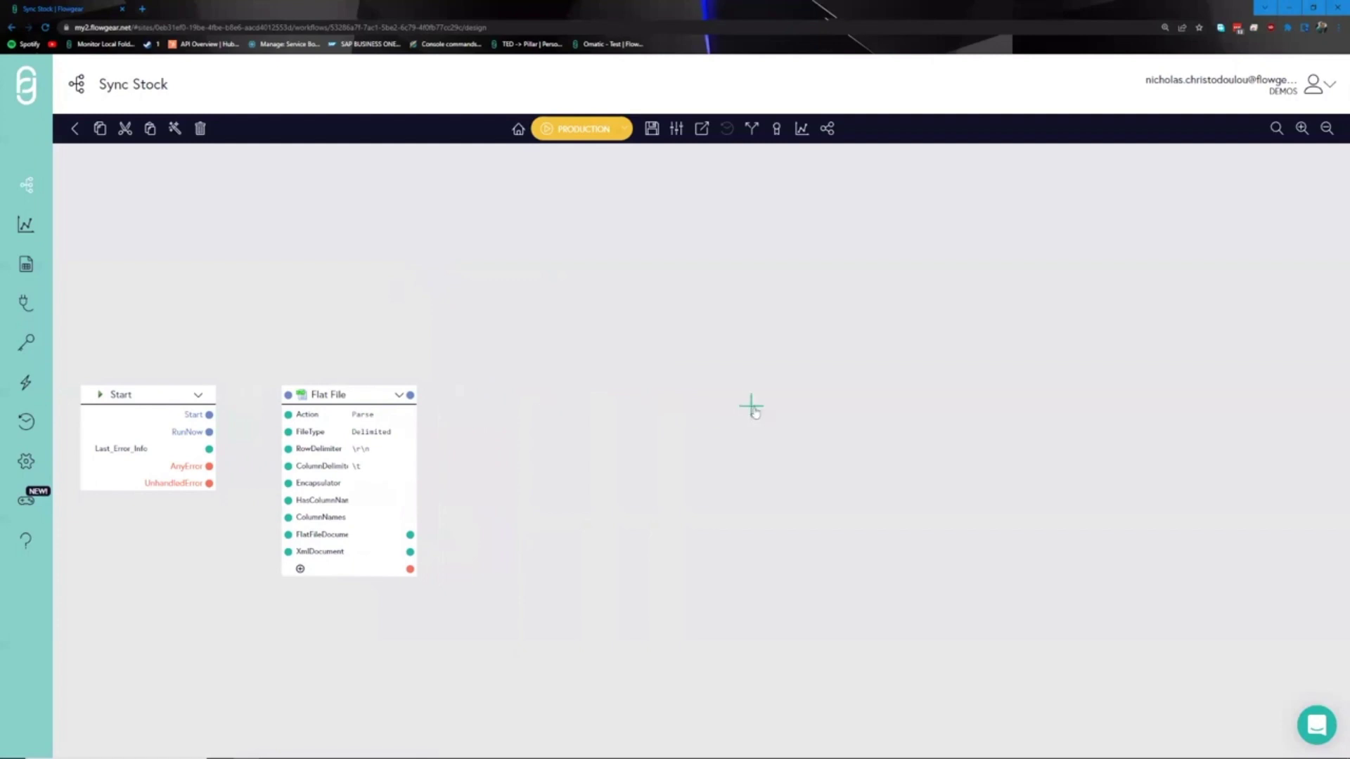
left_click(754, 413)
left_click(576, 283)
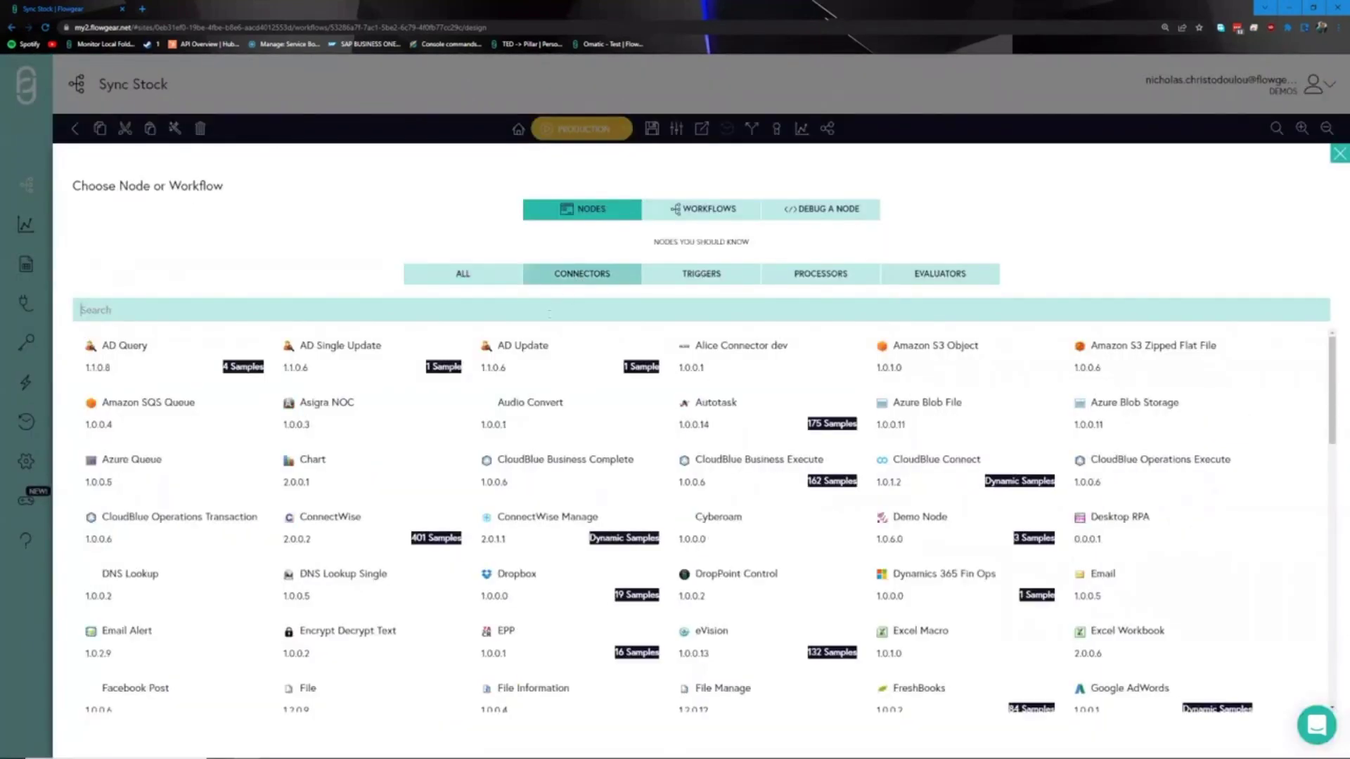
type("sage")
left_click(411, 357)
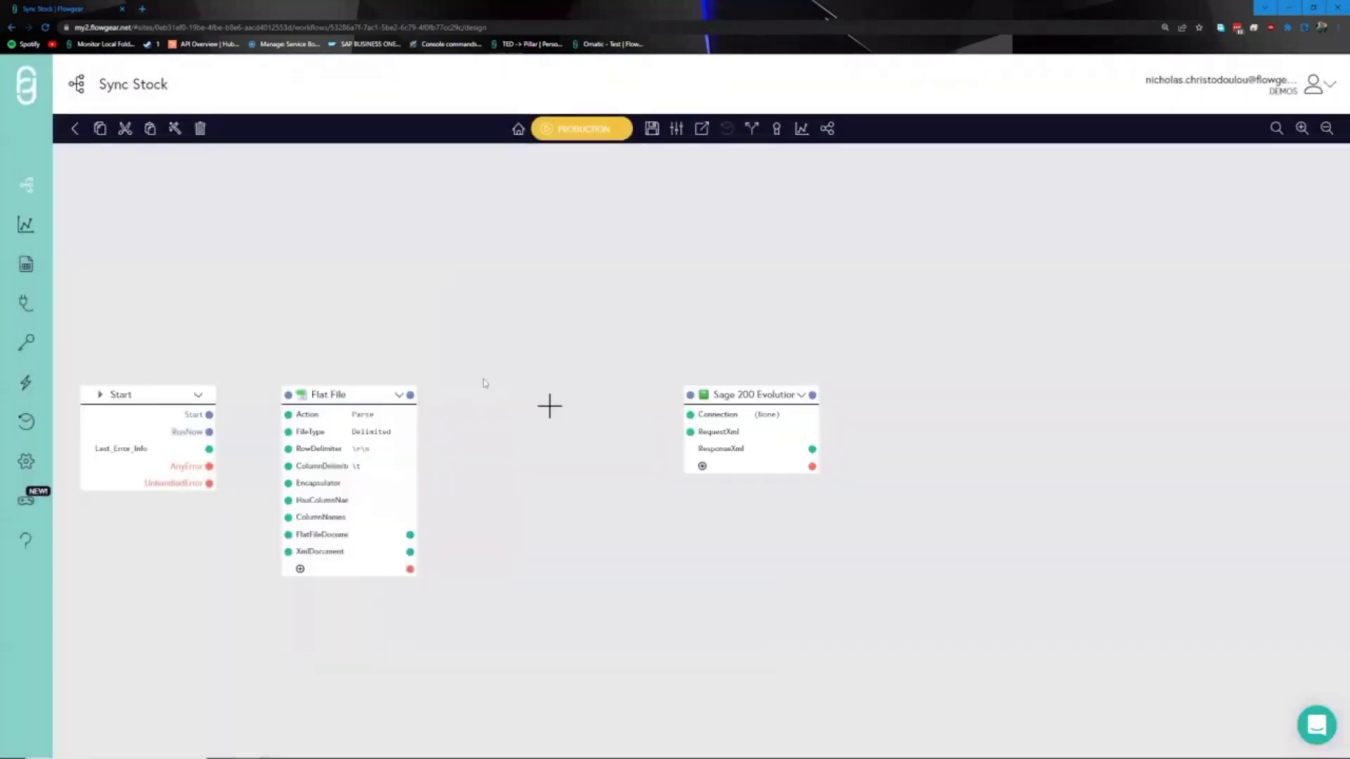
Add a QuickMap node in the gap between the Flat File and Sage 200 Evolution nodes.
left_click_drag(521, 408, 532, 410)
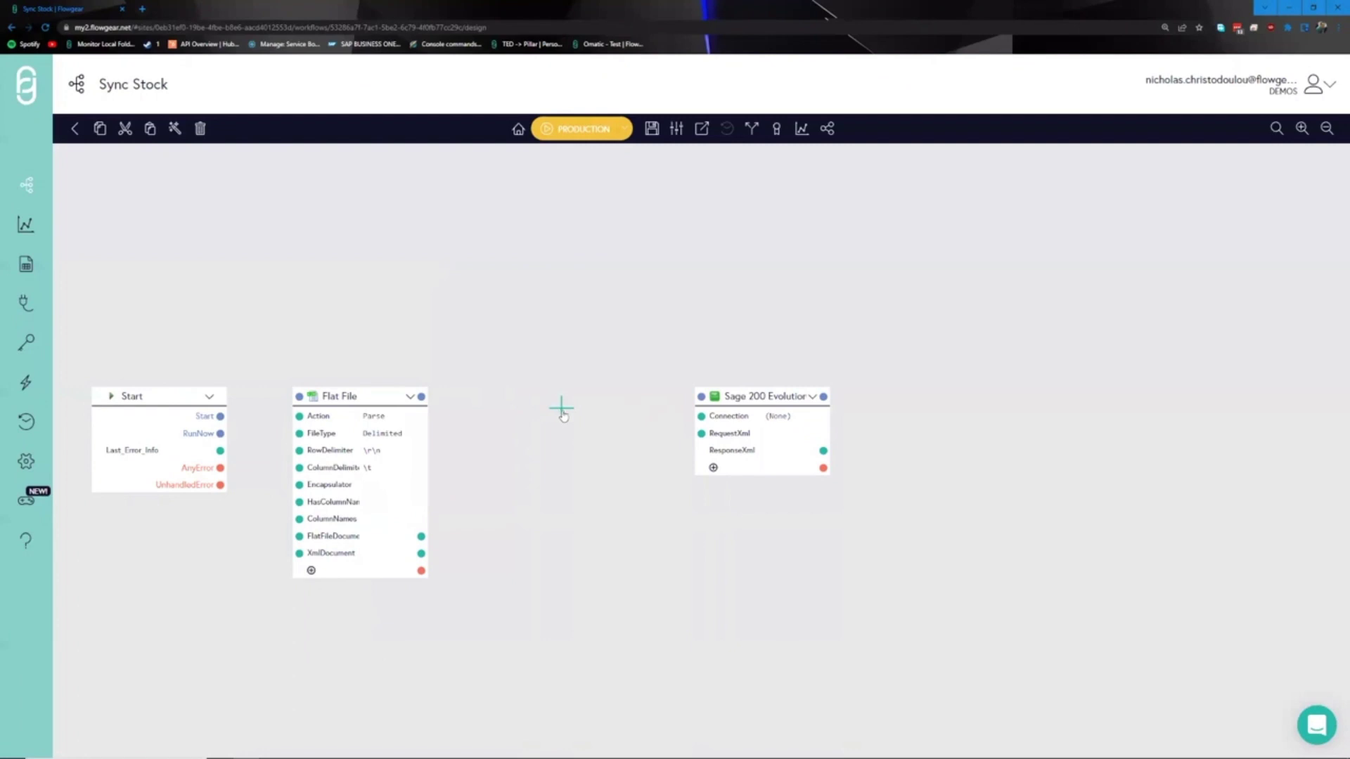
left_click(561, 410)
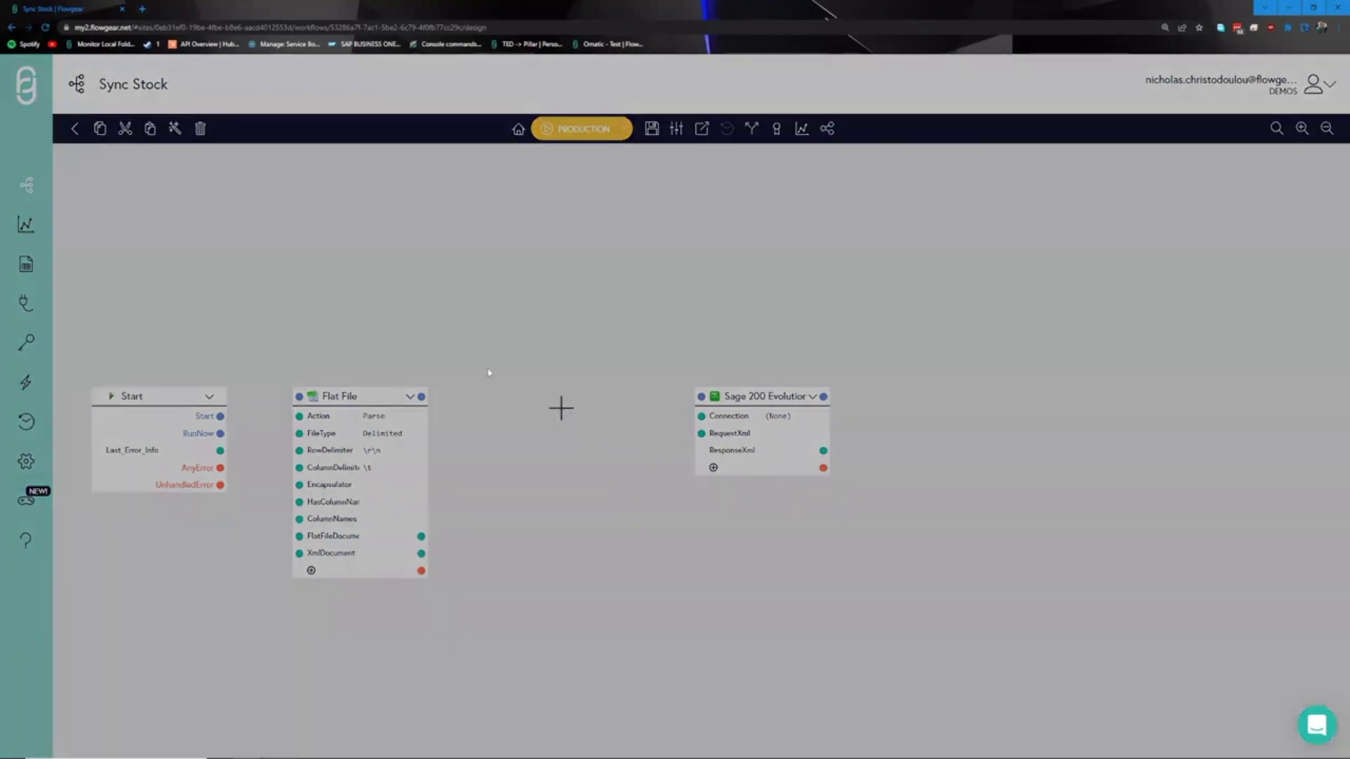
type("qui")
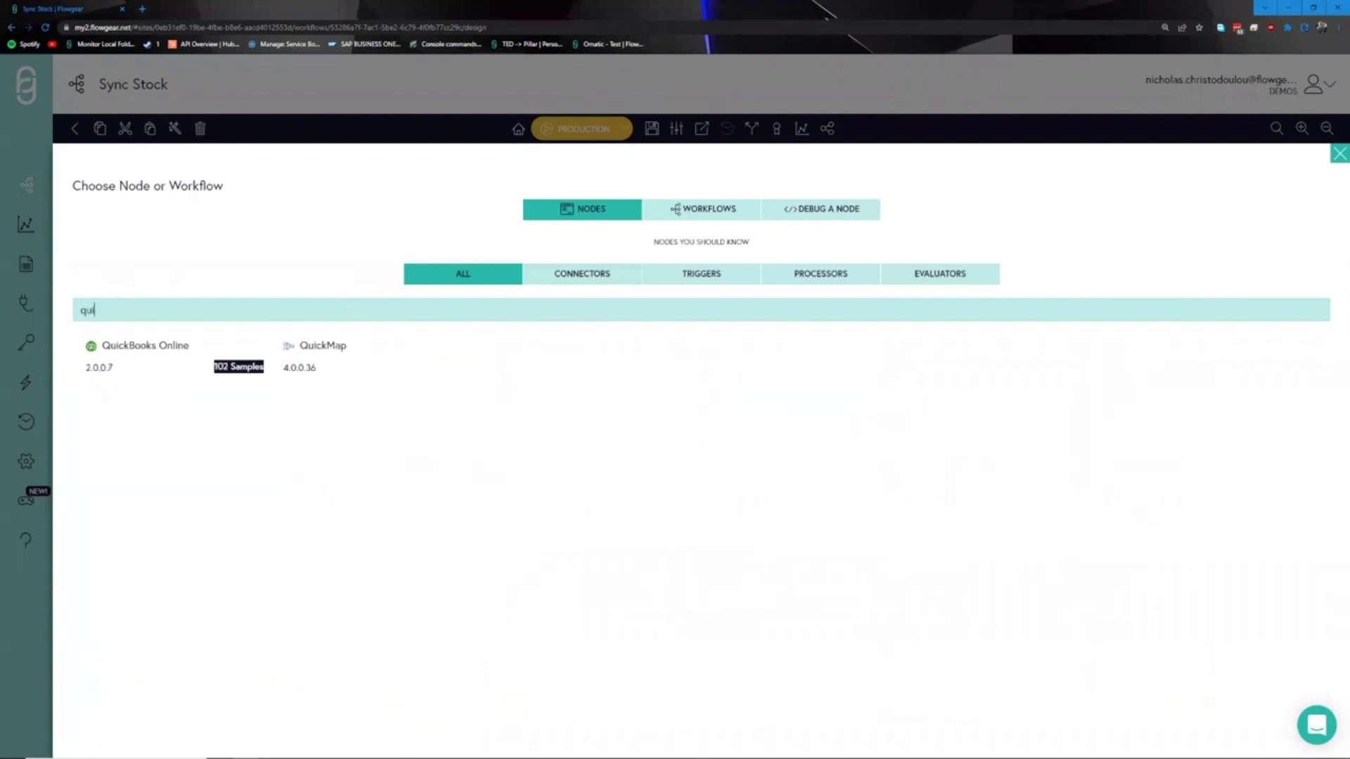
left_click(372, 363)
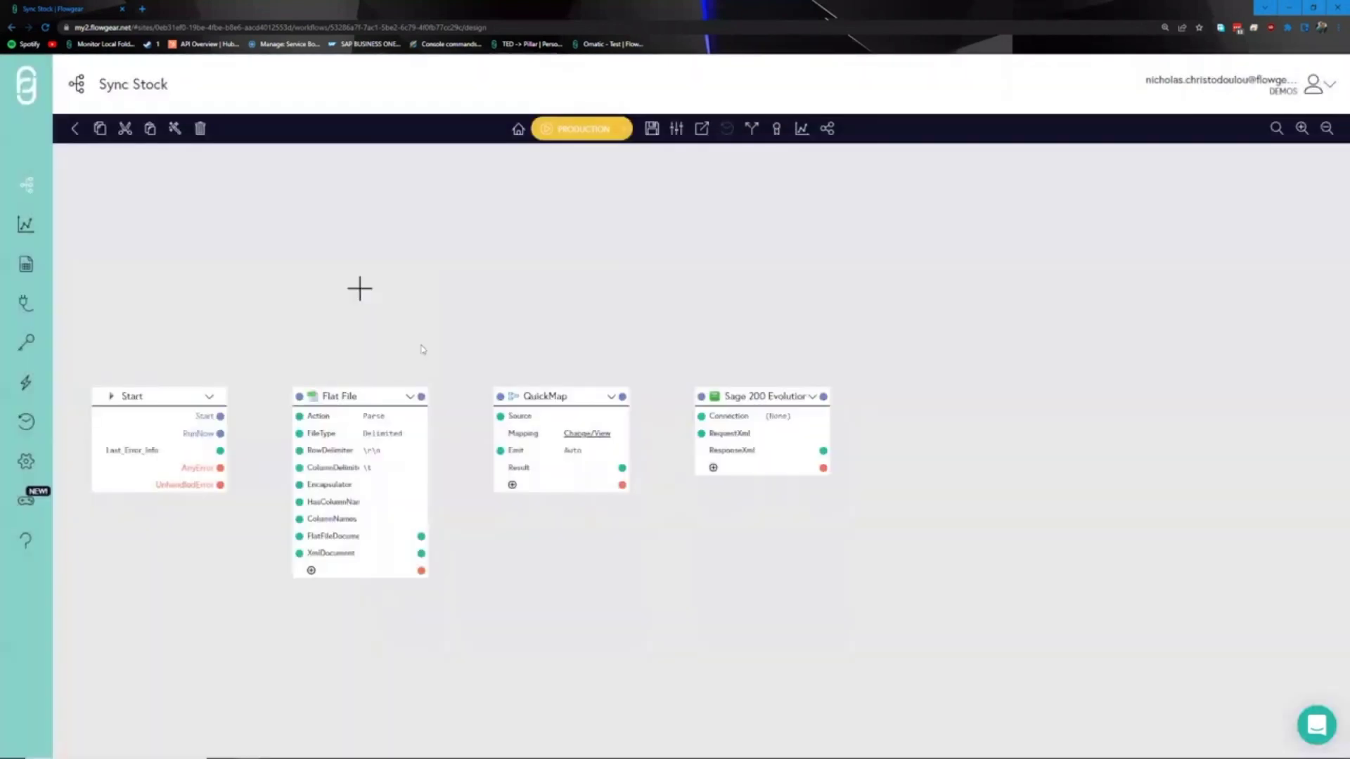
left_click_drag(422, 349, 468, 341)
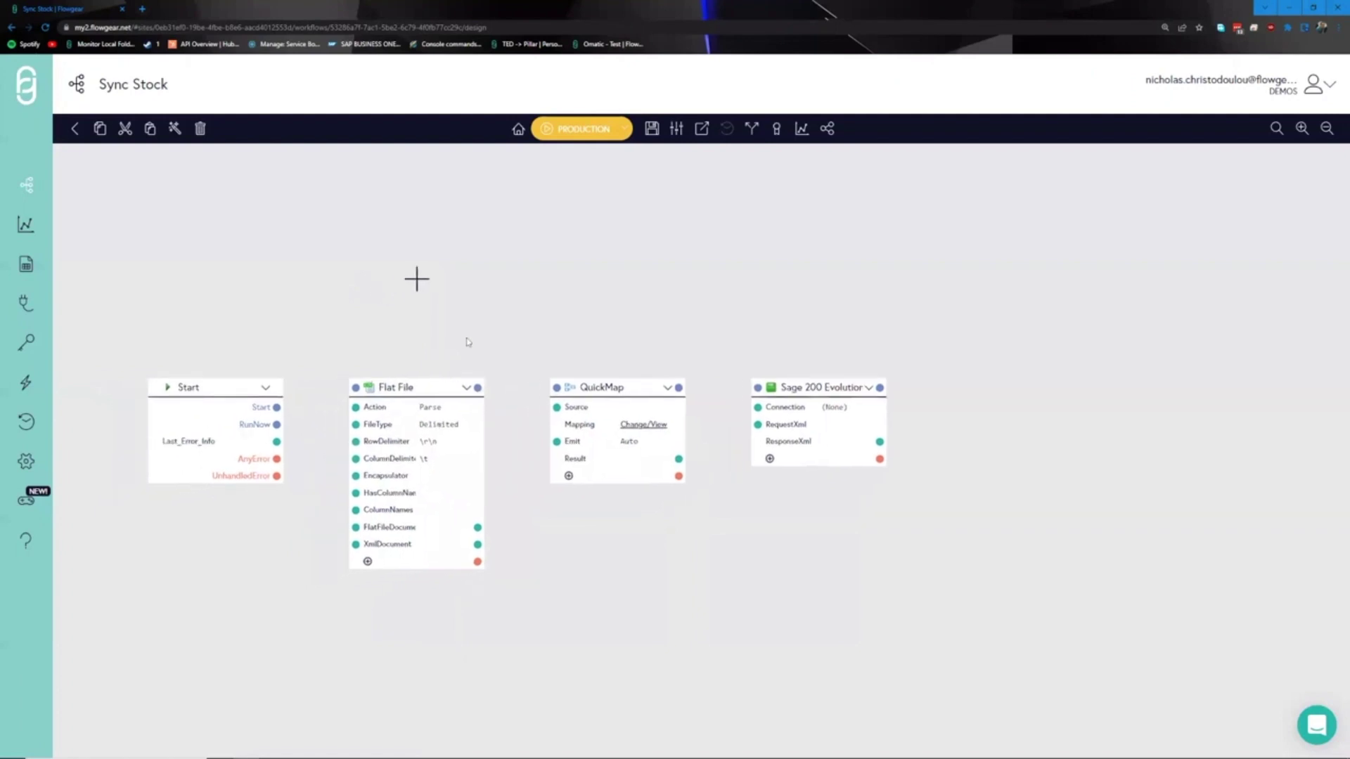
left_click_drag(588, 345, 573, 344)
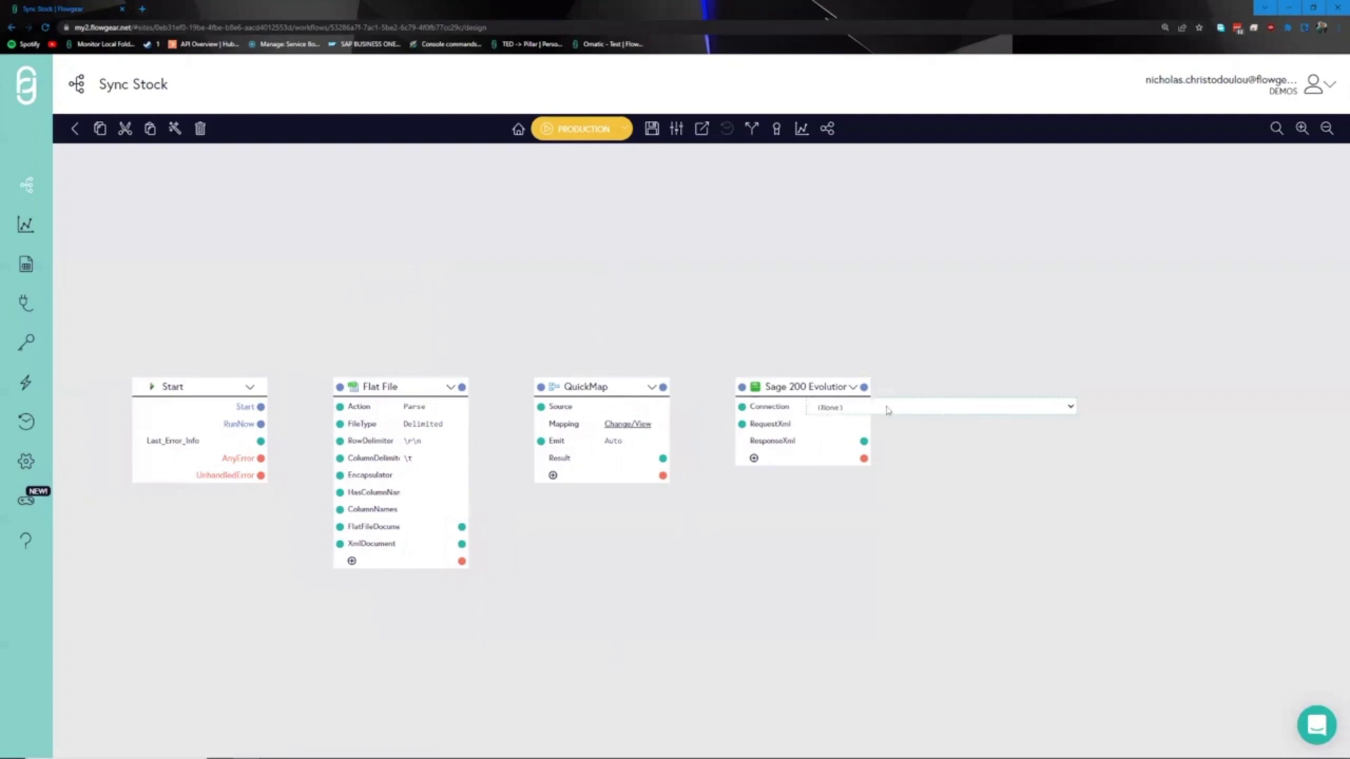
Assign the Evolution Sandbox connection to the Sage 200 Evolution node, review that connection's settings, and return to the workflow.
left_click(847, 408)
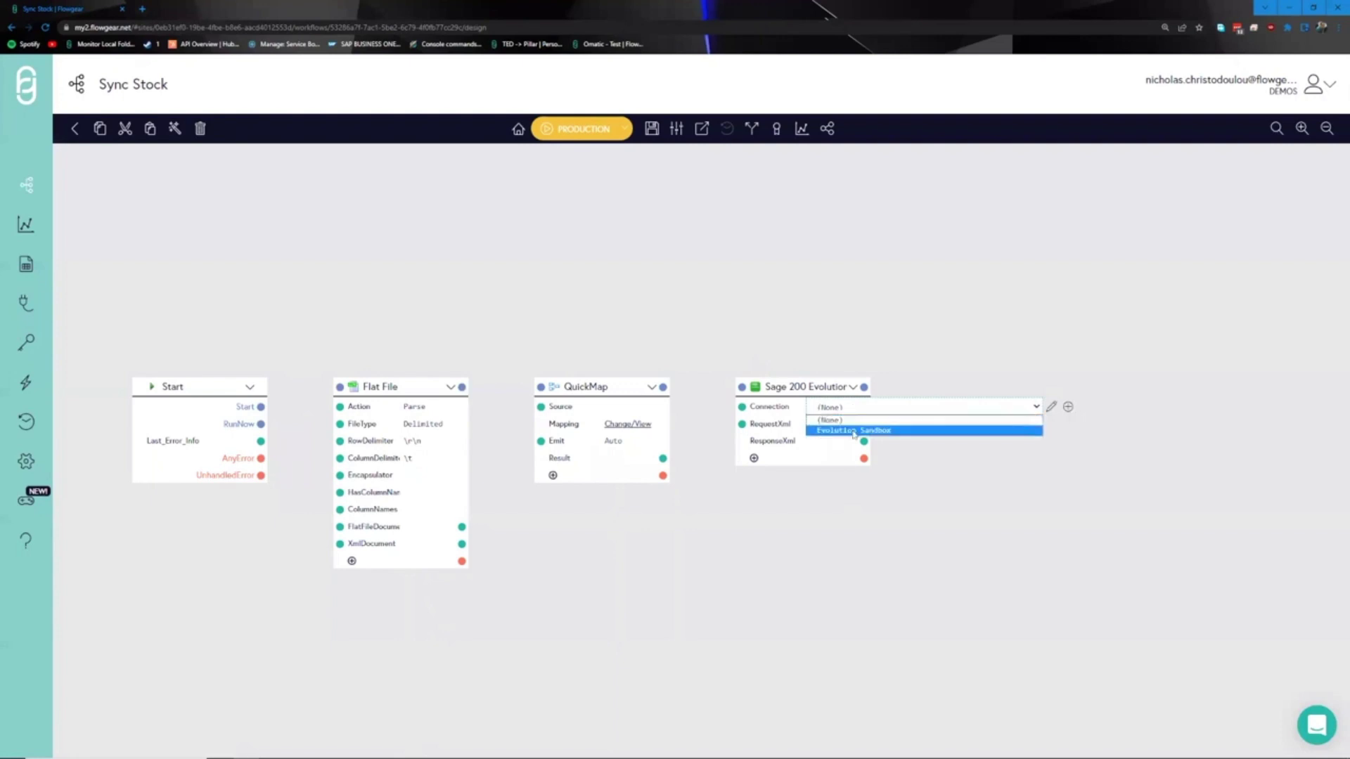
left_click(855, 431)
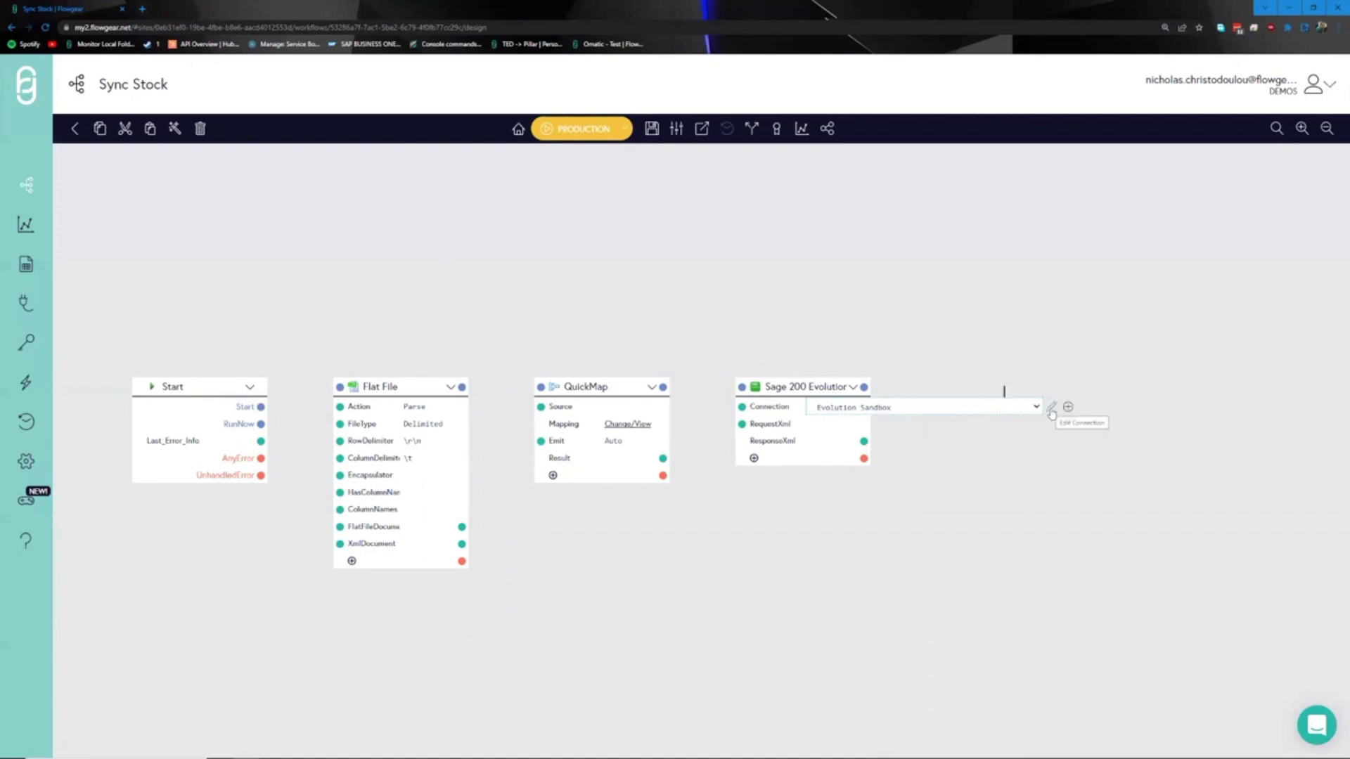
left_click(1051, 409)
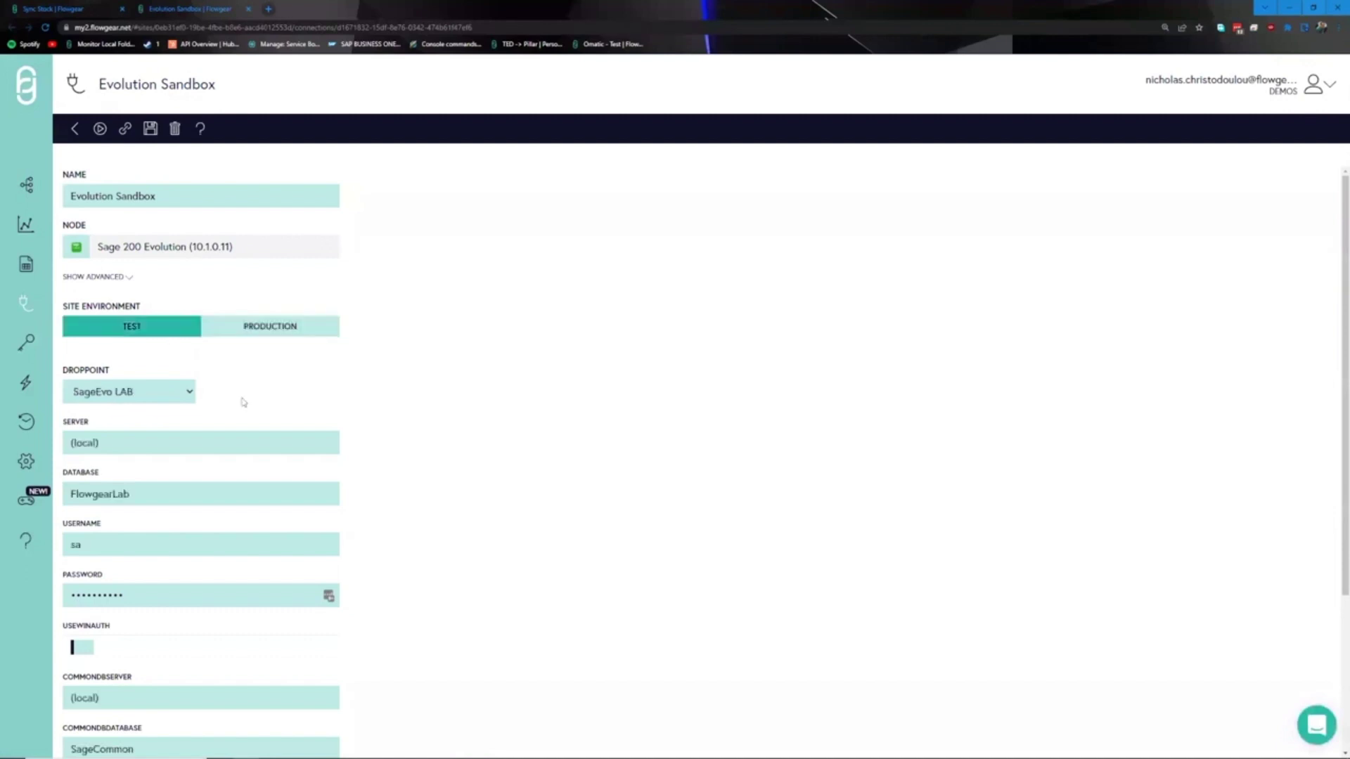
scroll(239, 445, "down", 1)
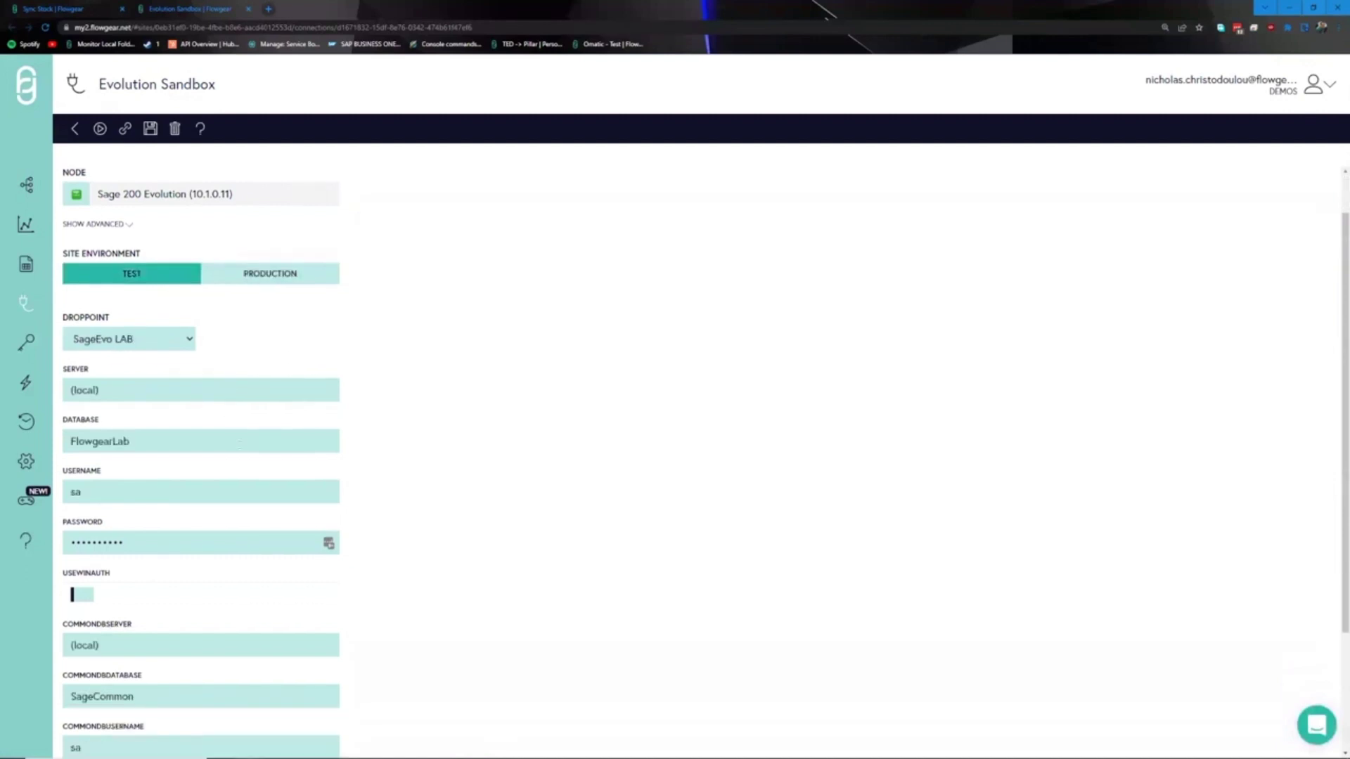
scroll(298, 423, "down", 1)
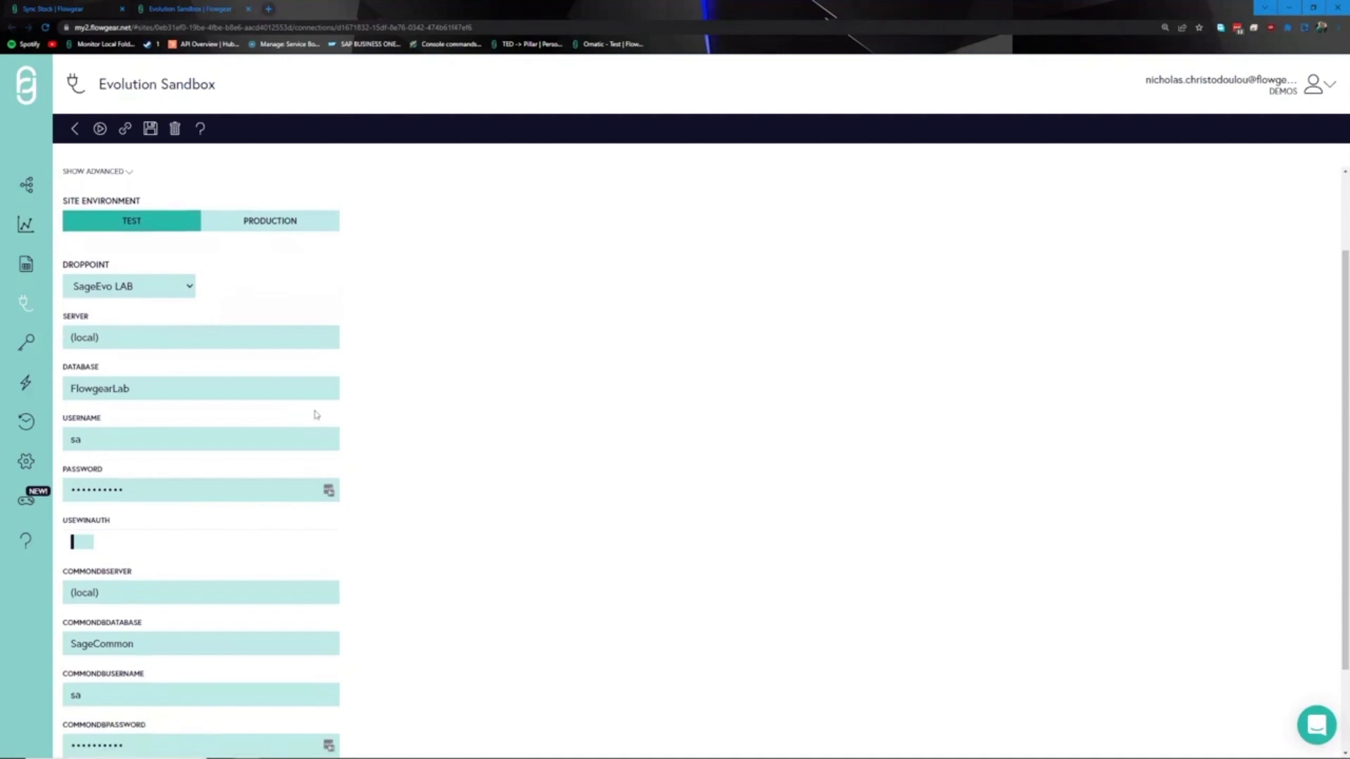
scroll(258, 430, "up", 2)
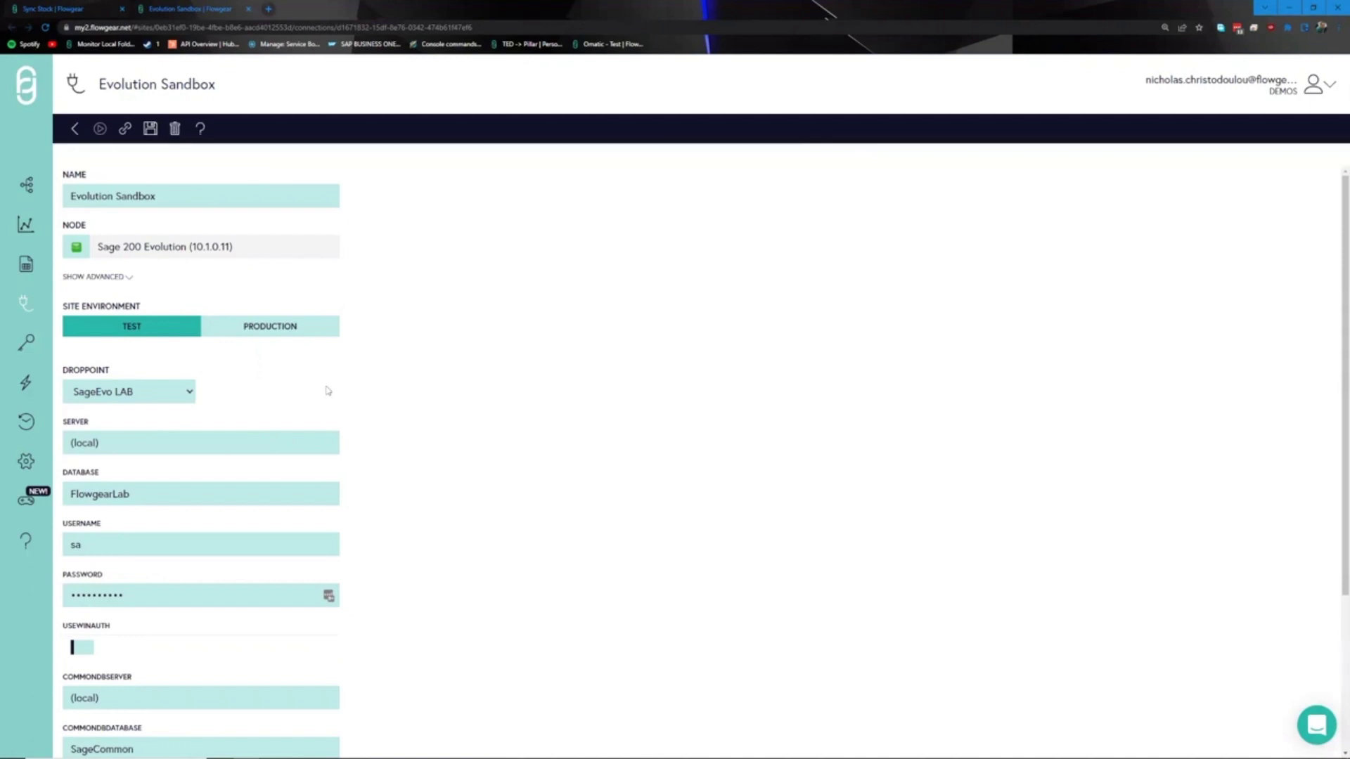
scroll(302, 401, "down", 2)
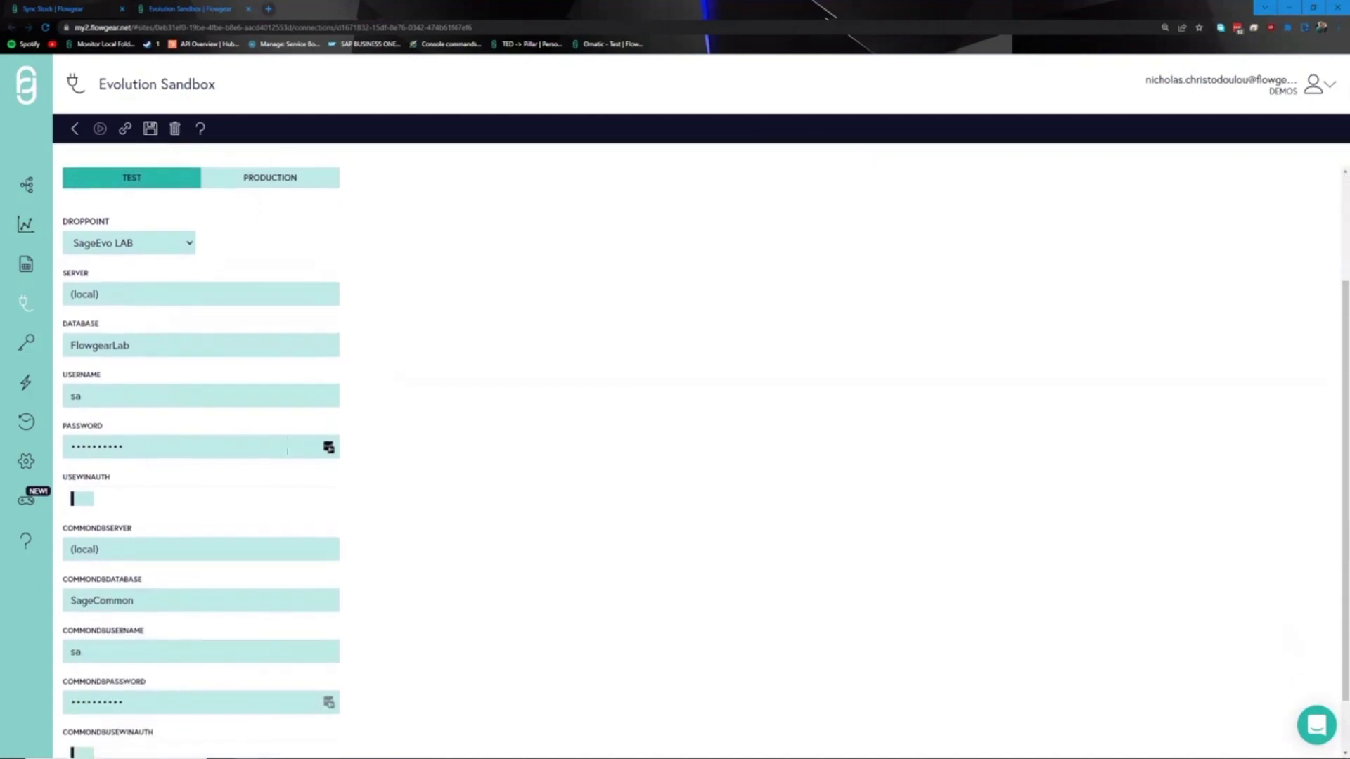
scroll(292, 453, "up", 2)
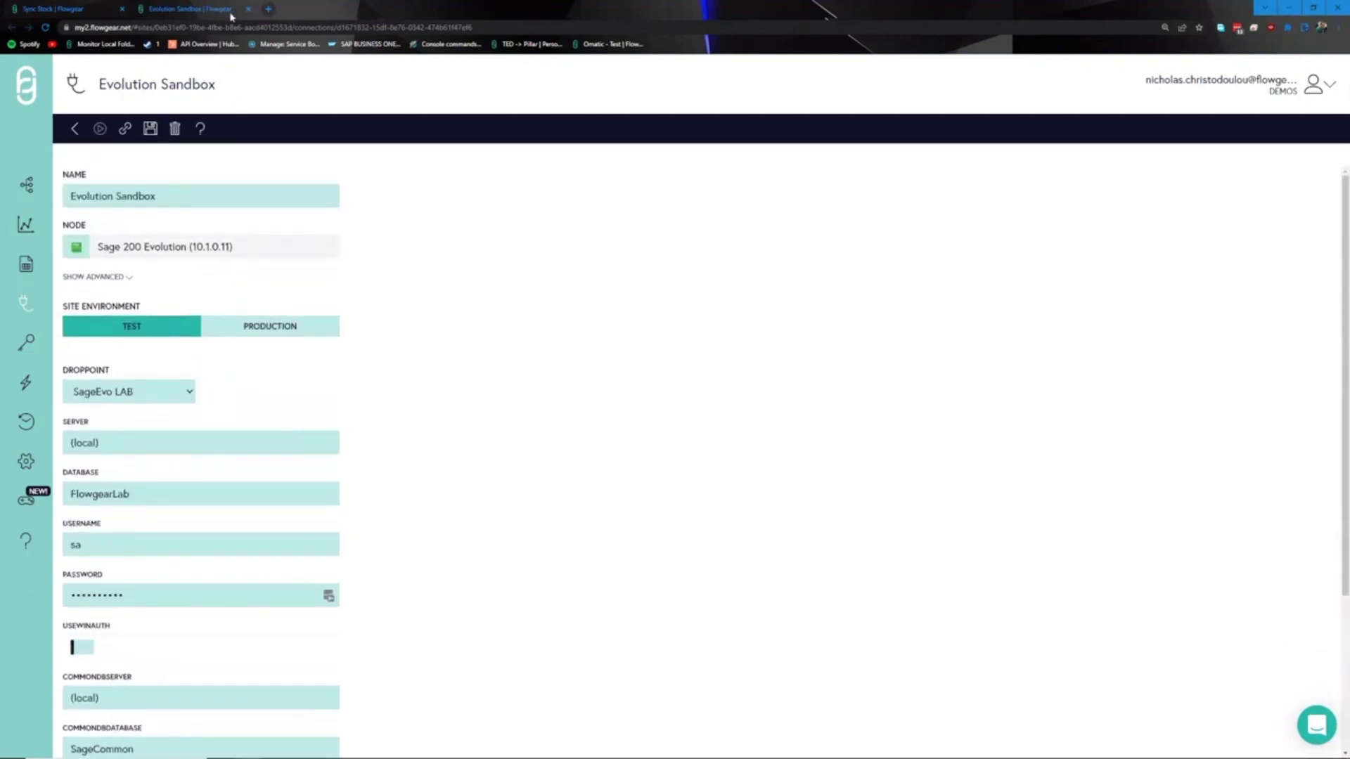
left_click(248, 8)
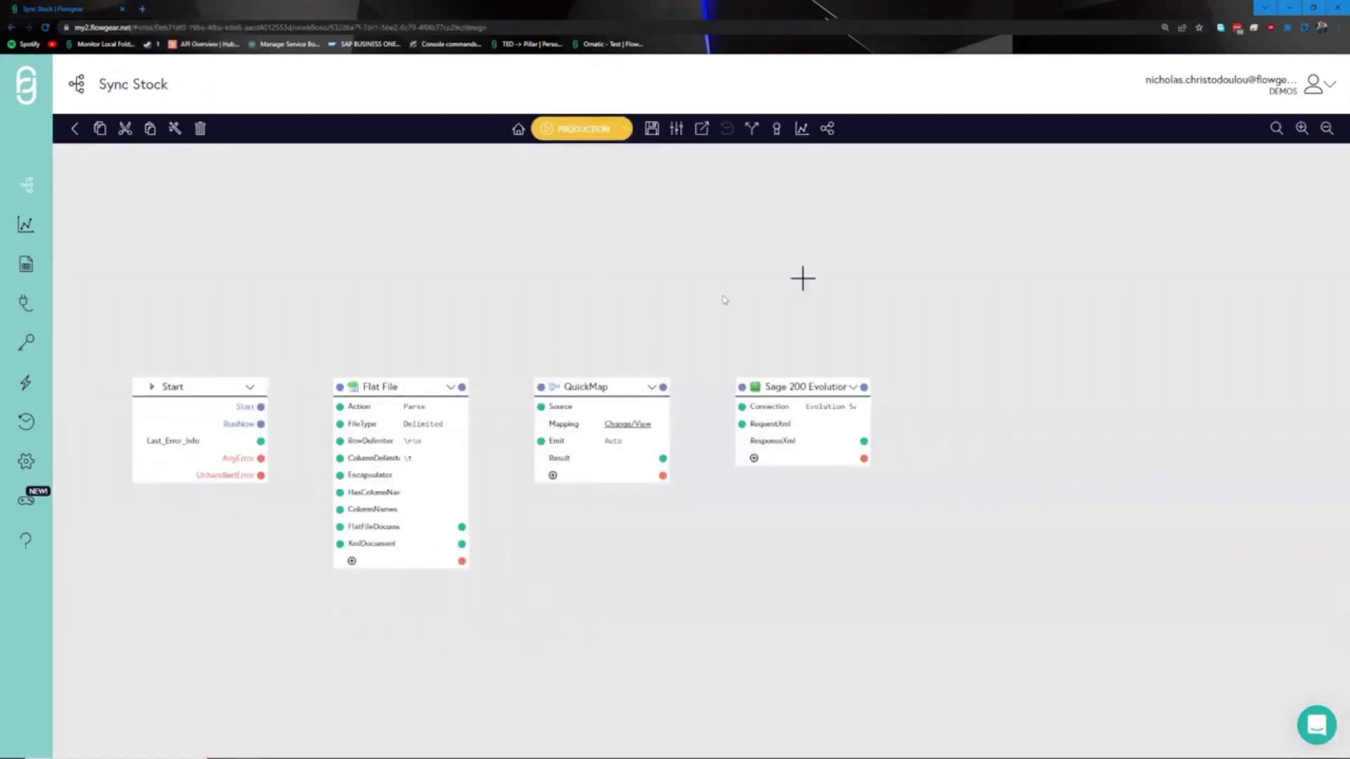
Load the Inventory Items sample into the Sage 200 Evolution node.
left_click(813, 385)
mouse_move(689, 289)
left_mouse_down()
mouse_move(648, 286)
mouse_move(709, 280)
left_mouse_up()
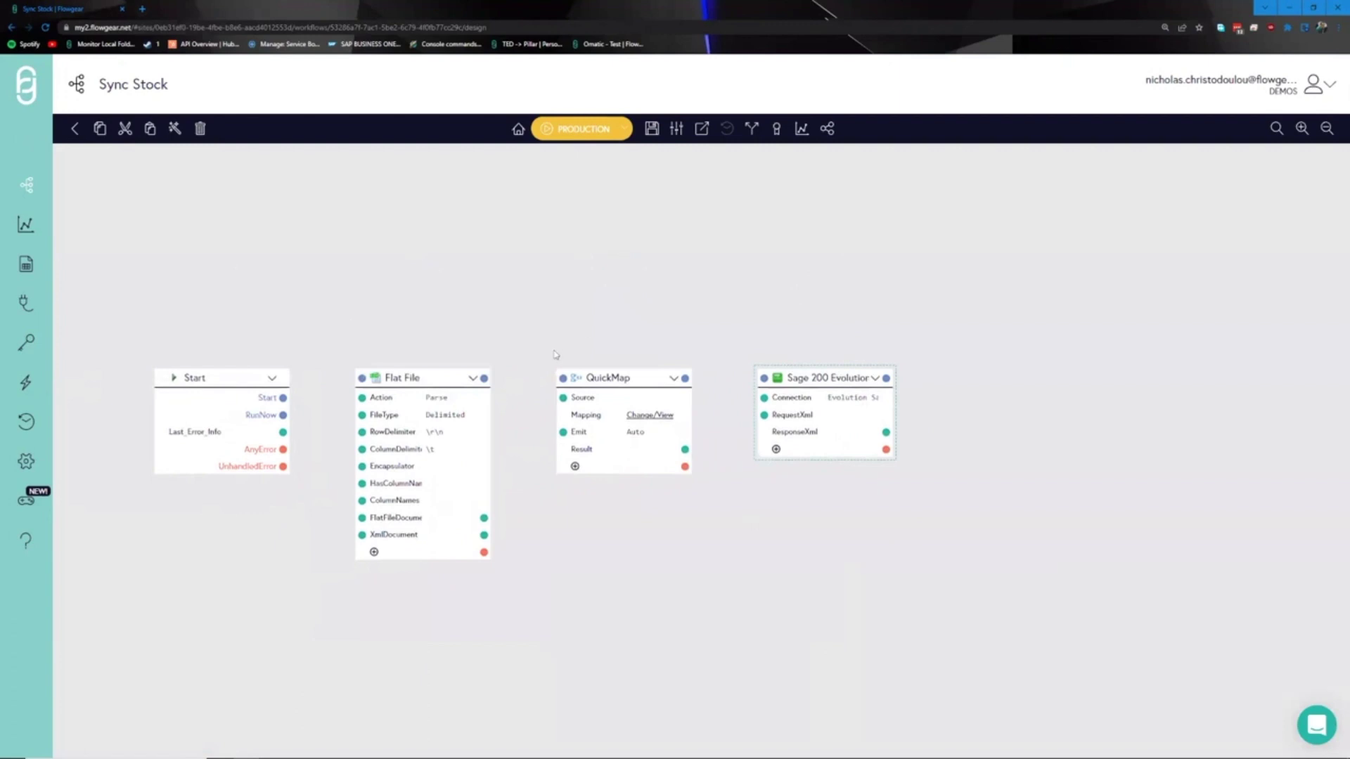
left_click_drag(634, 329, 627, 333)
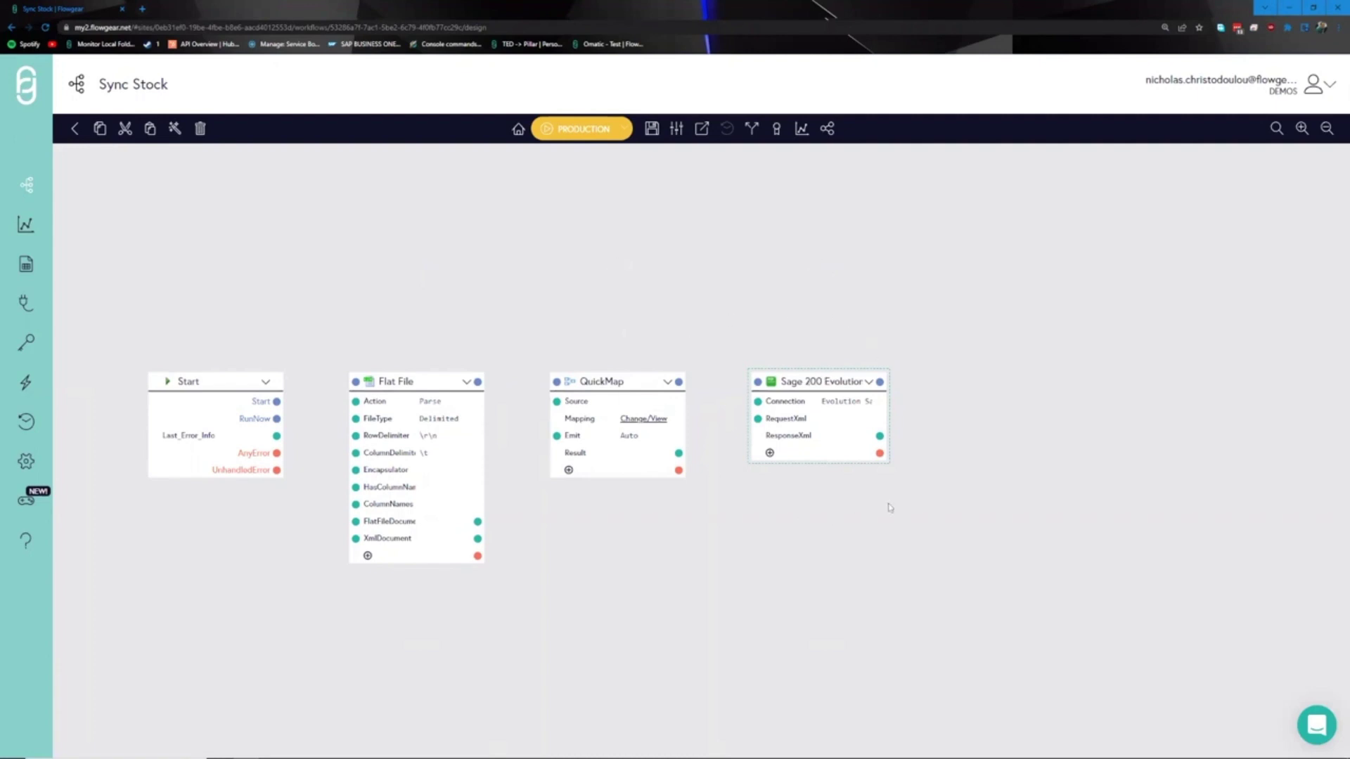
left_click_drag(910, 360, 862, 346)
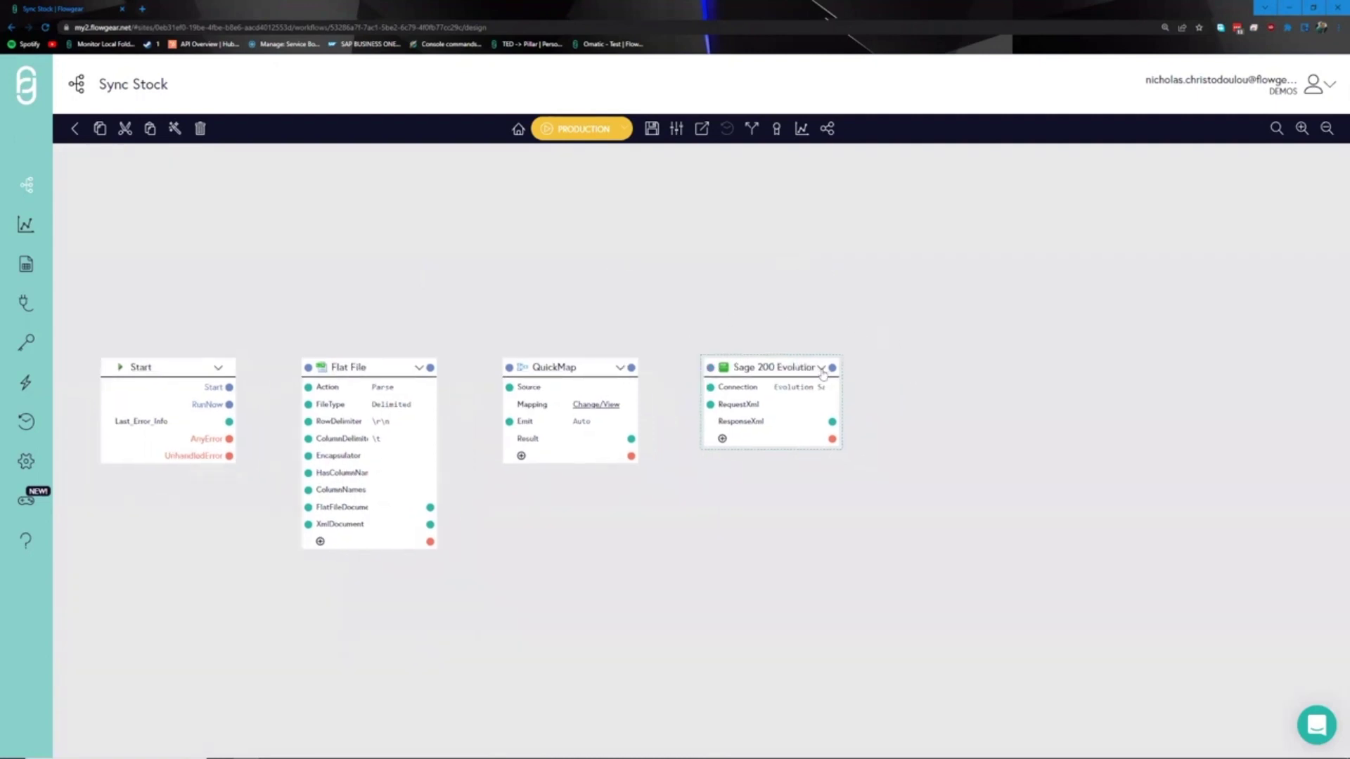
left_click(822, 369)
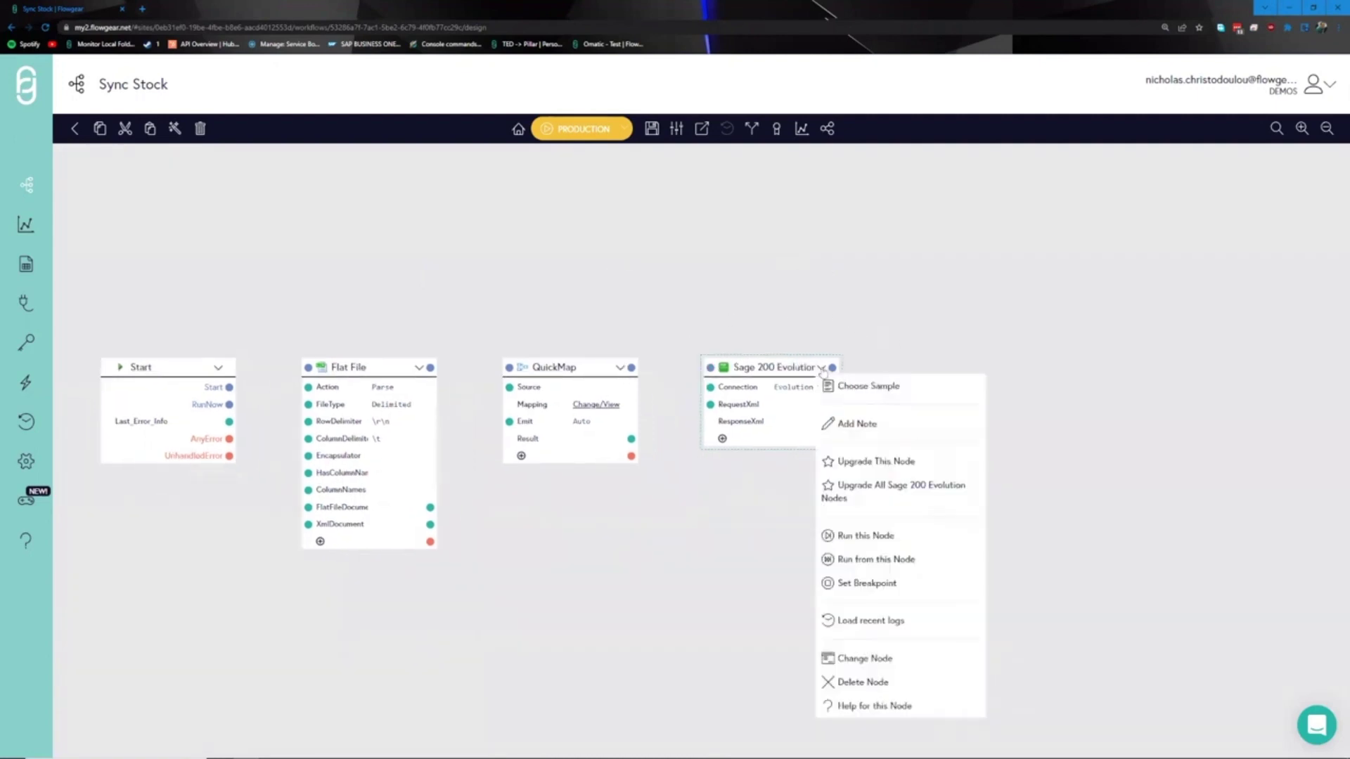
left_click(857, 387)
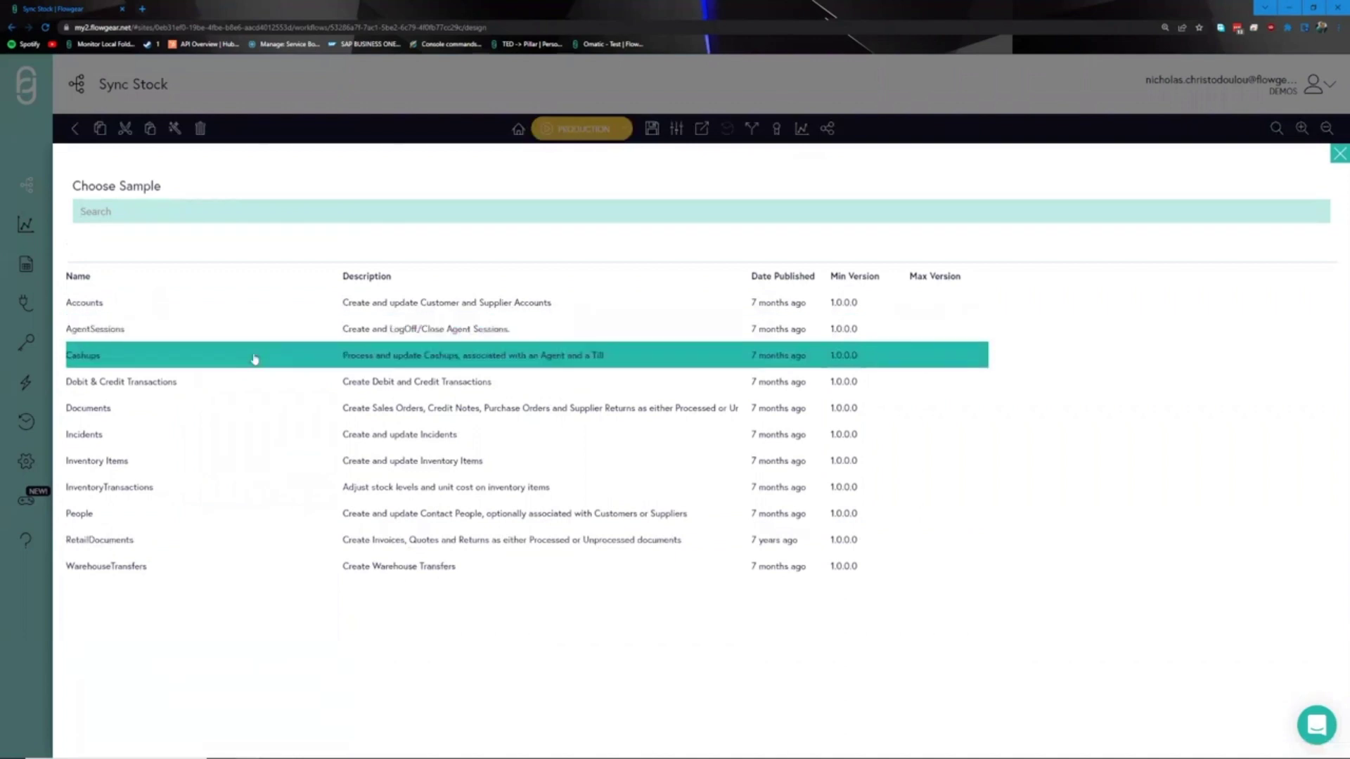
left_click(113, 461)
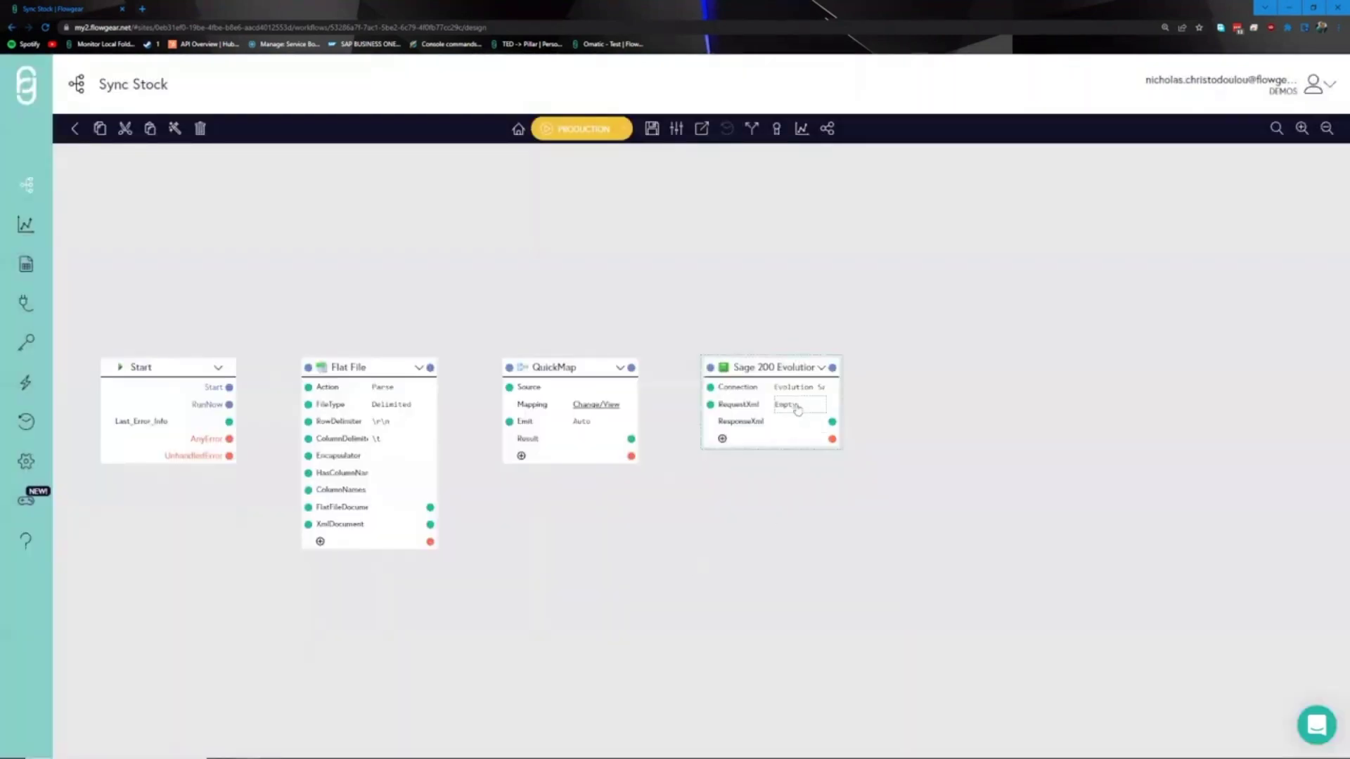
left_click(797, 412)
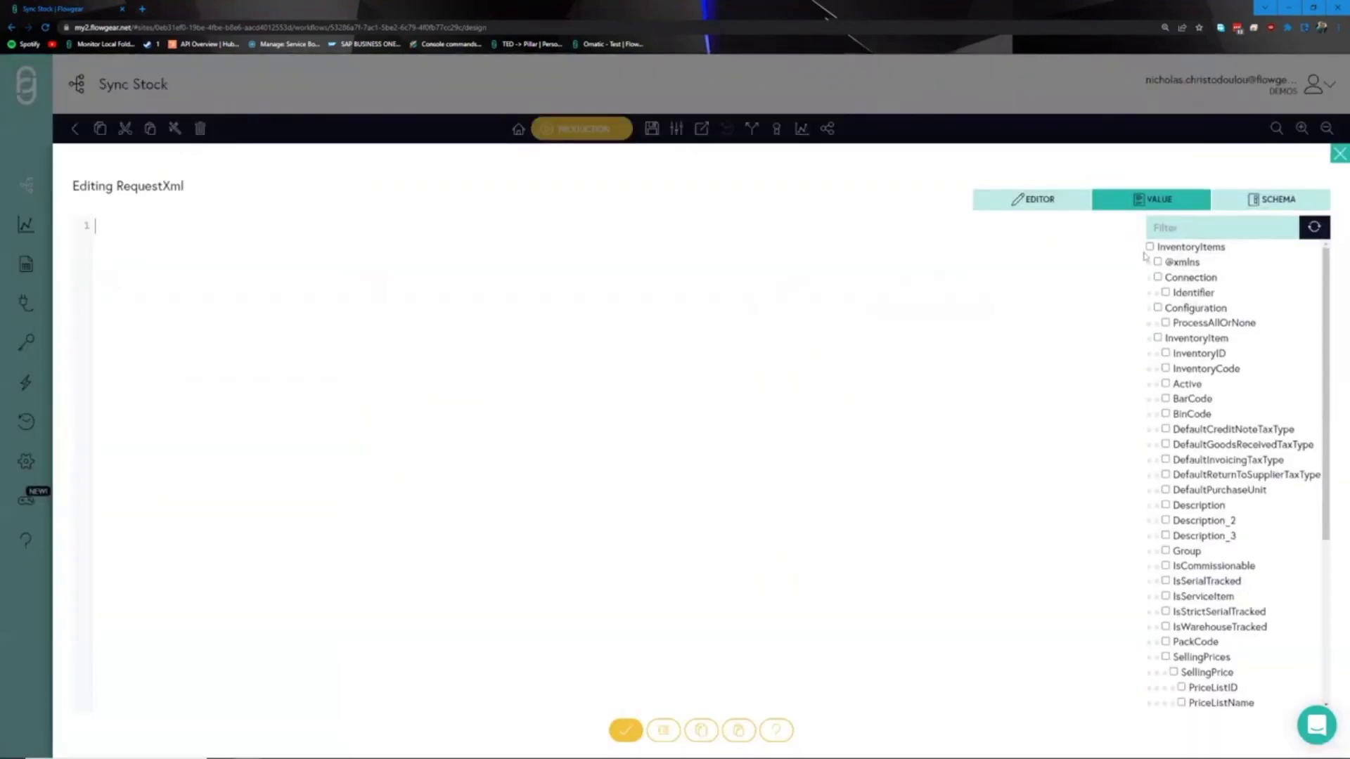
left_click(1158, 262)
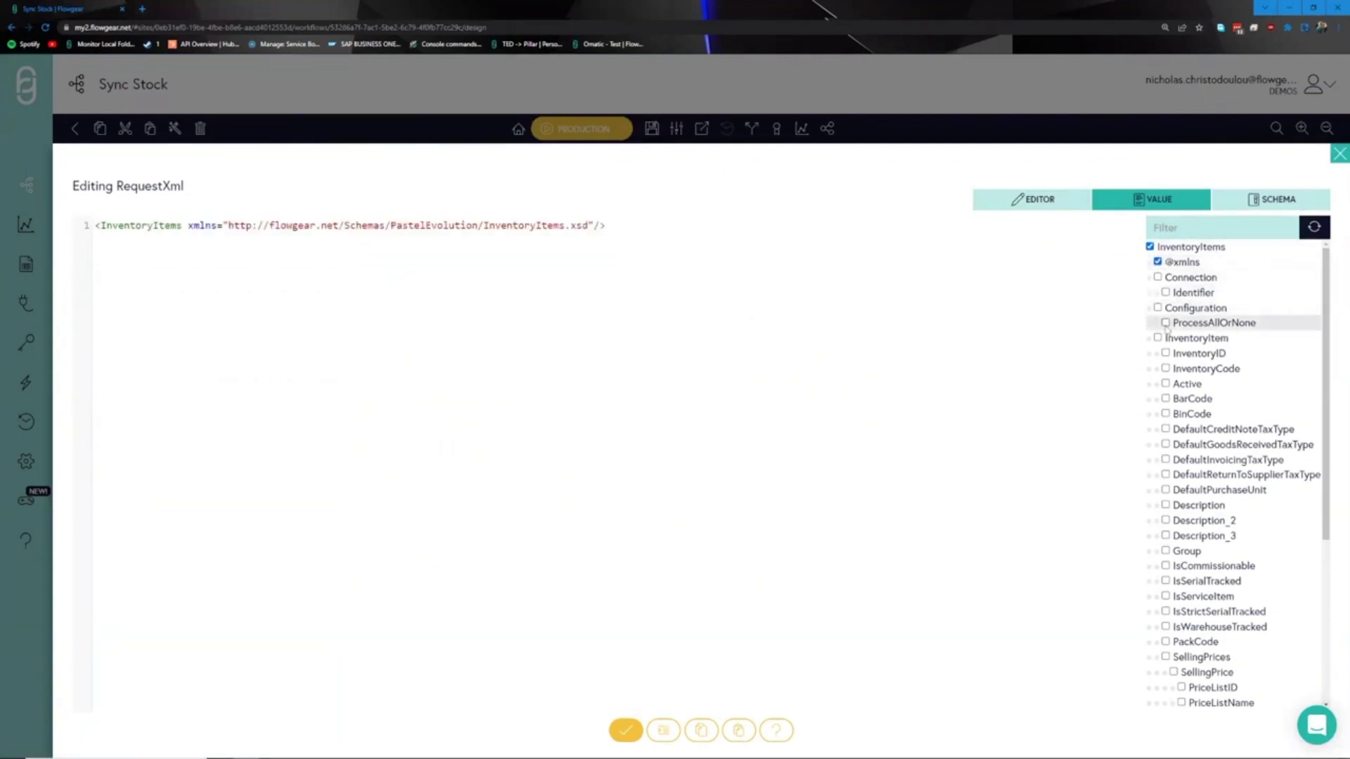
left_click(1167, 322)
left_click(1165, 369)
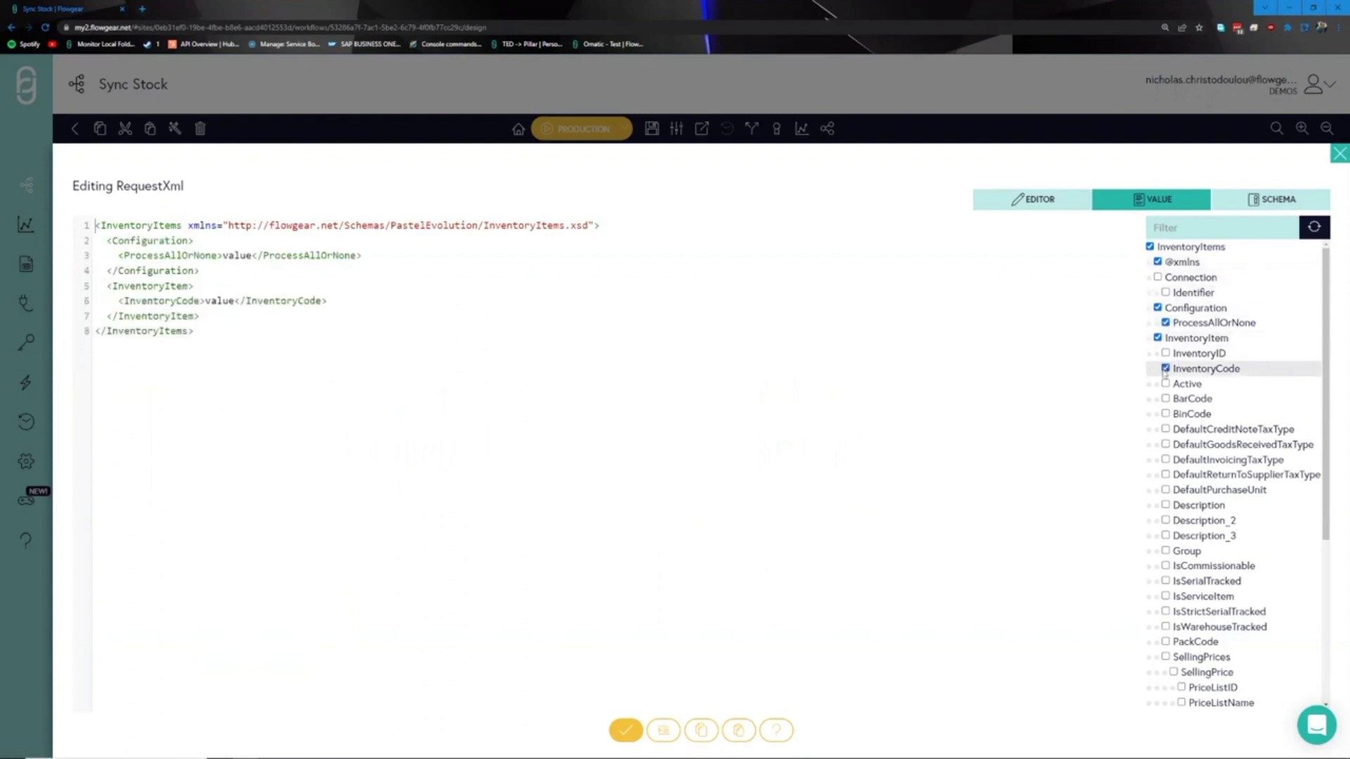
left_click(1165, 505)
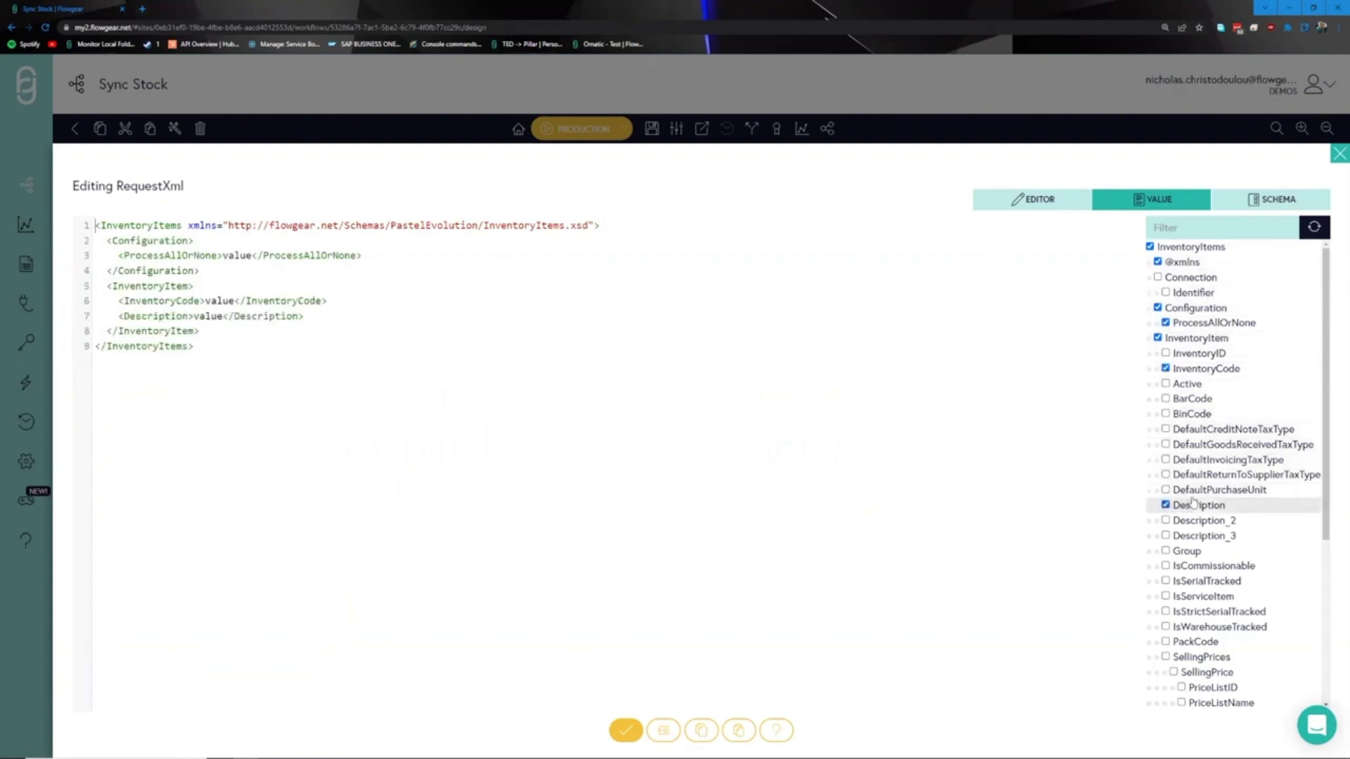
Include SellingPrice with PriceListName, MarkupCostingMethod, MarkupPercentage and PriceIncl in the RequestXml, and accept the request.
scroll(1173, 485, "down", 1)
scroll(1174, 486, "down", 1)
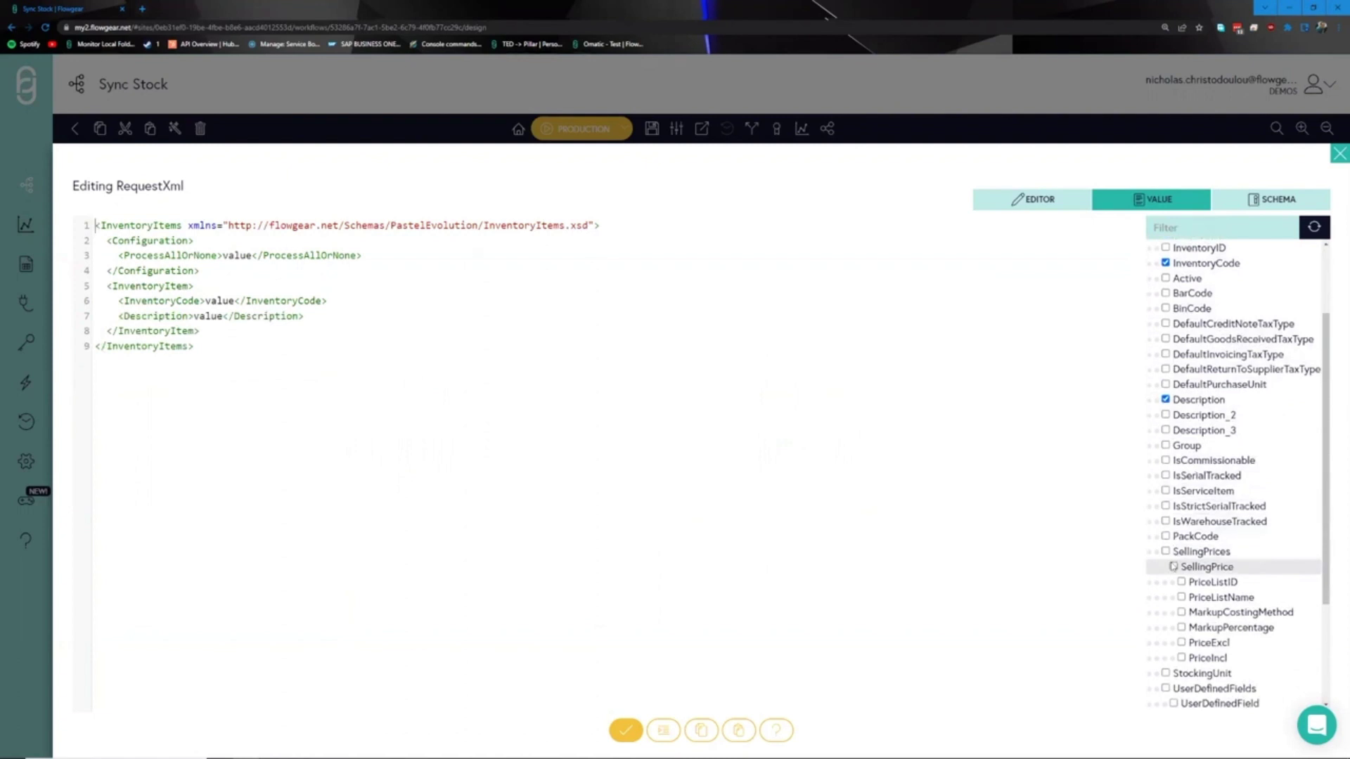
left_click(1174, 567)
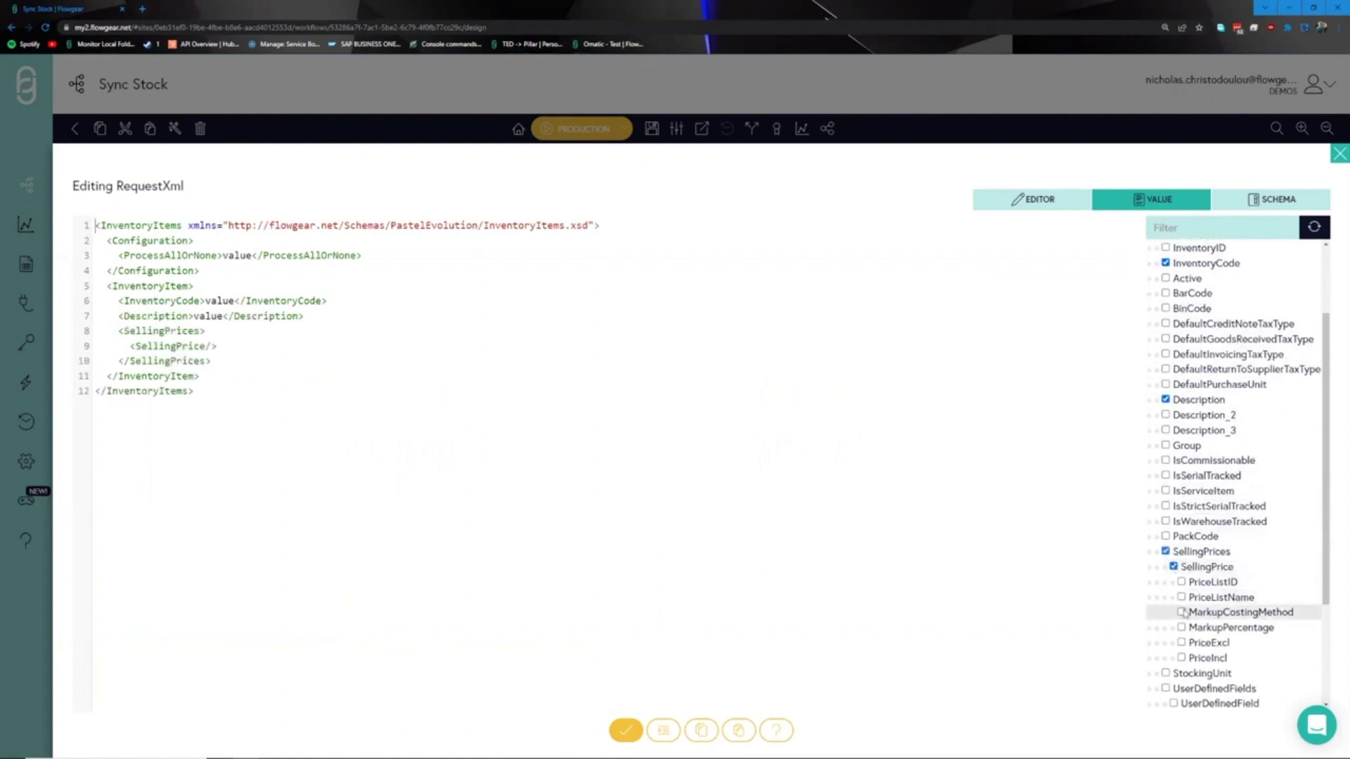
mouse_move(1184, 613)
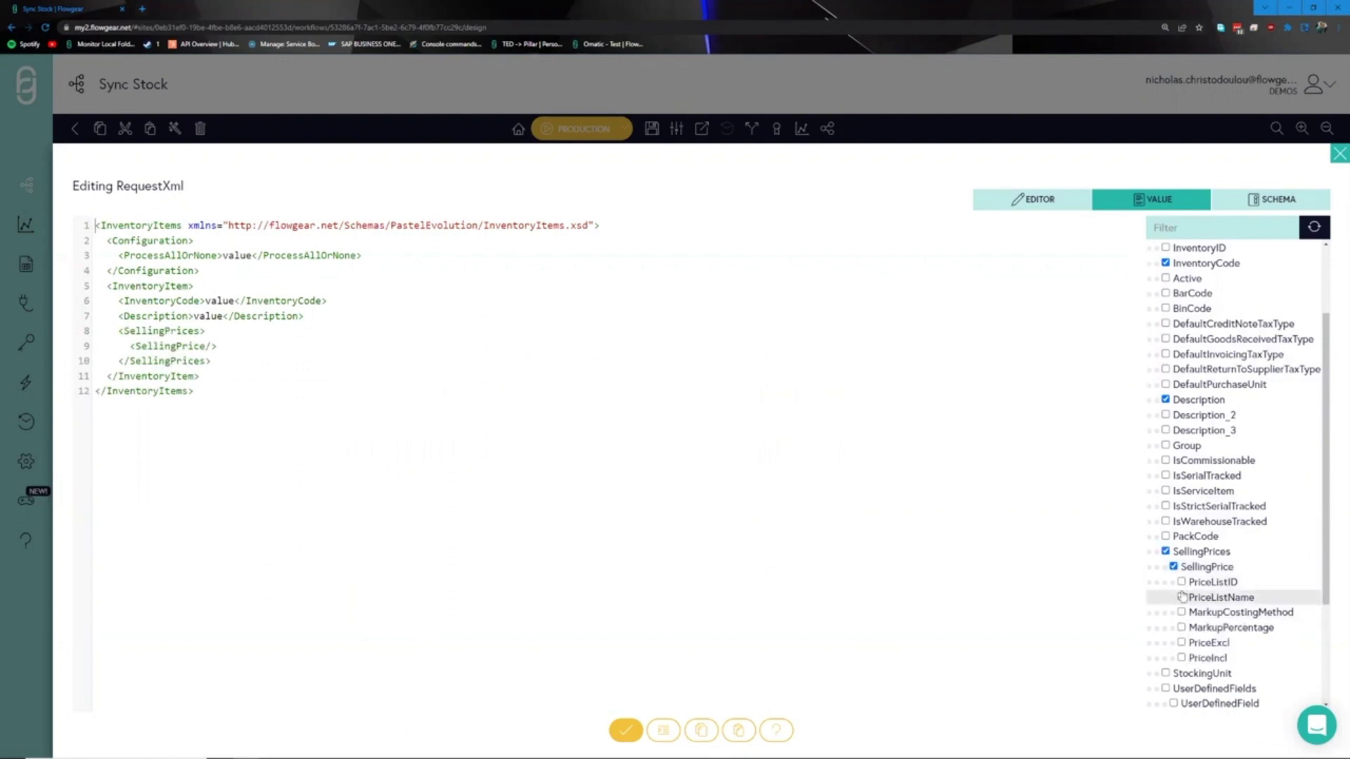
left_click(1181, 597)
left_click(1182, 611)
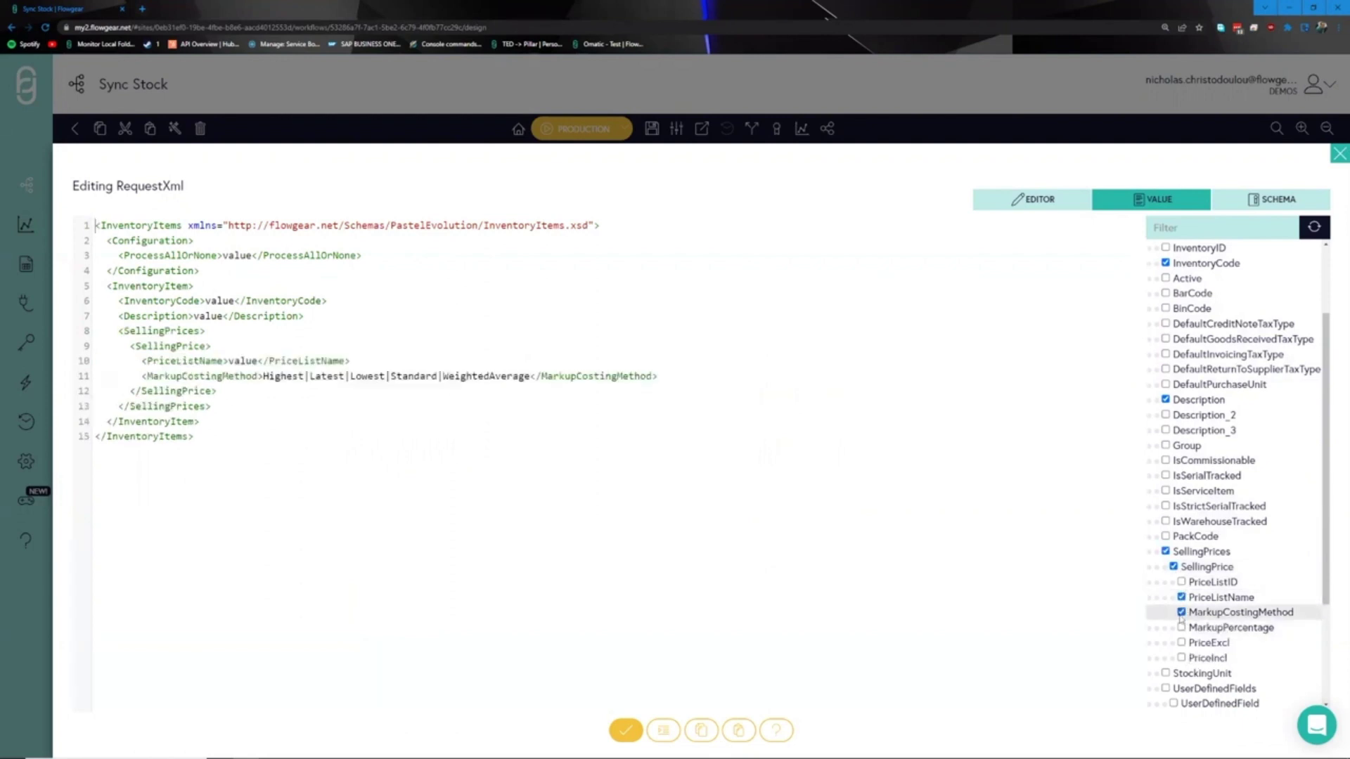
left_click(1182, 628)
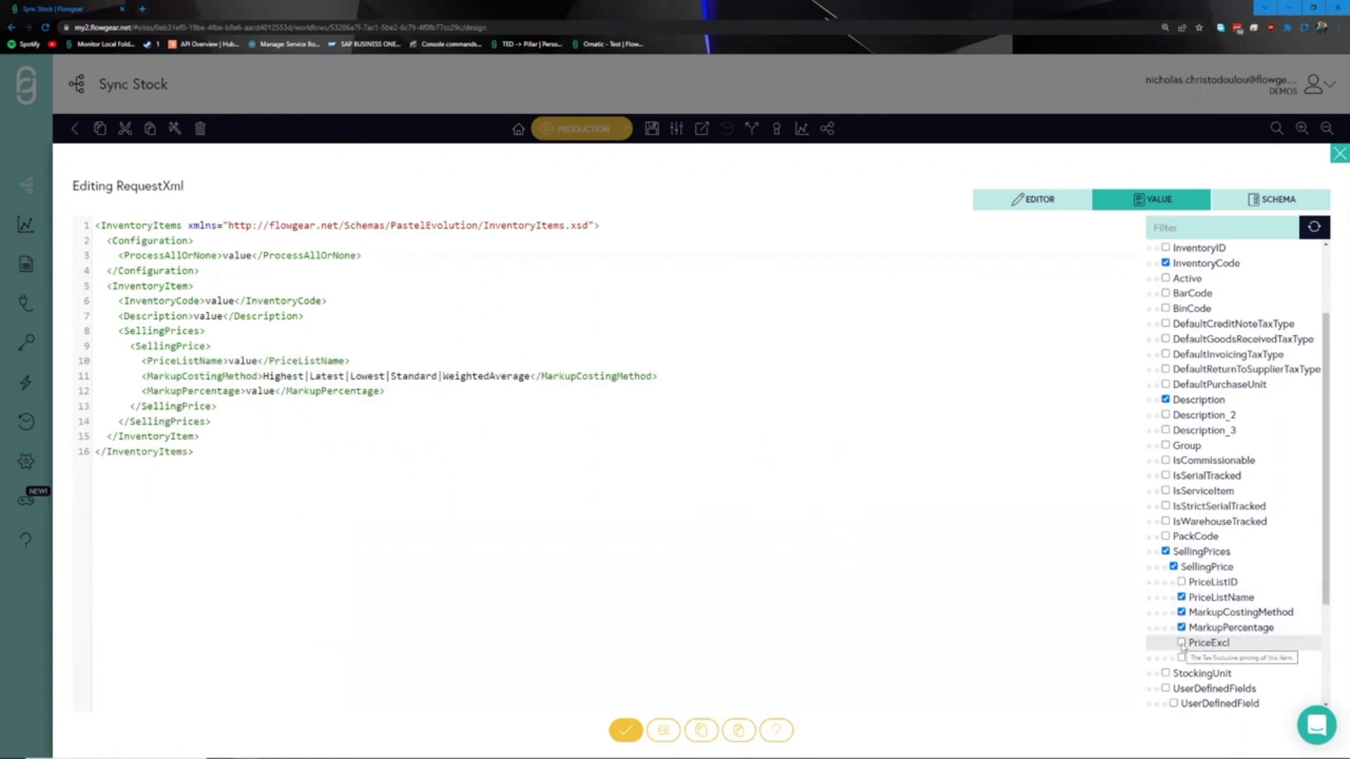
left_click(1182, 658)
scroll(1193, 644, "down", 3)
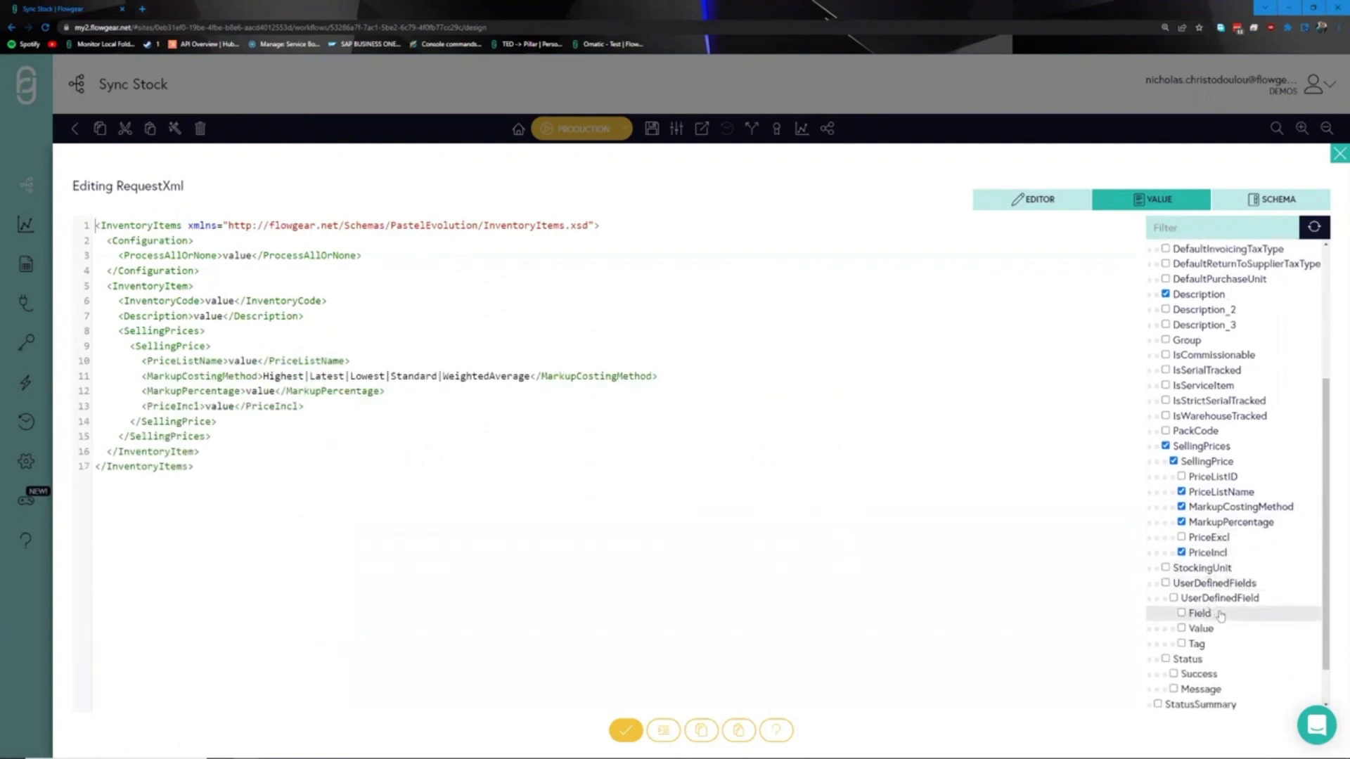
left_click_drag(418, 479, 96, 225)
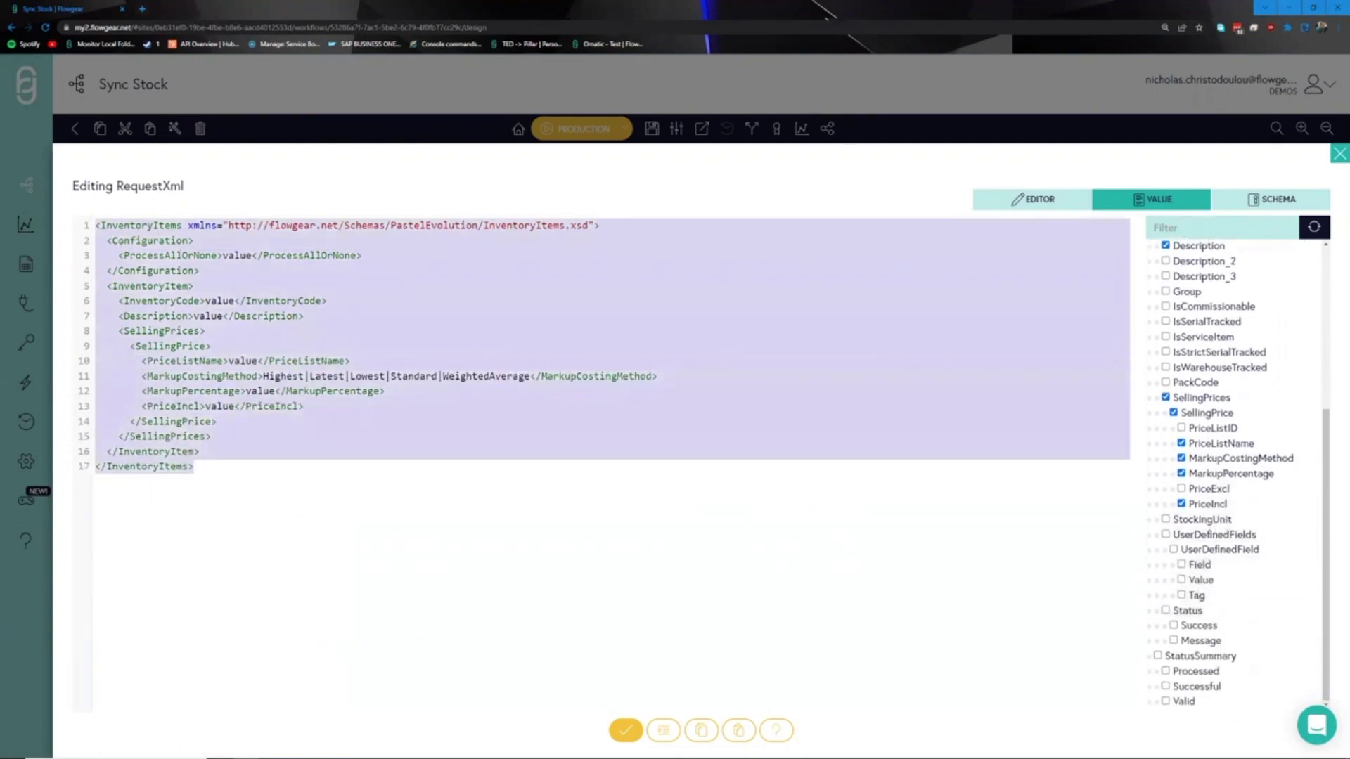
left_click(342, 489)
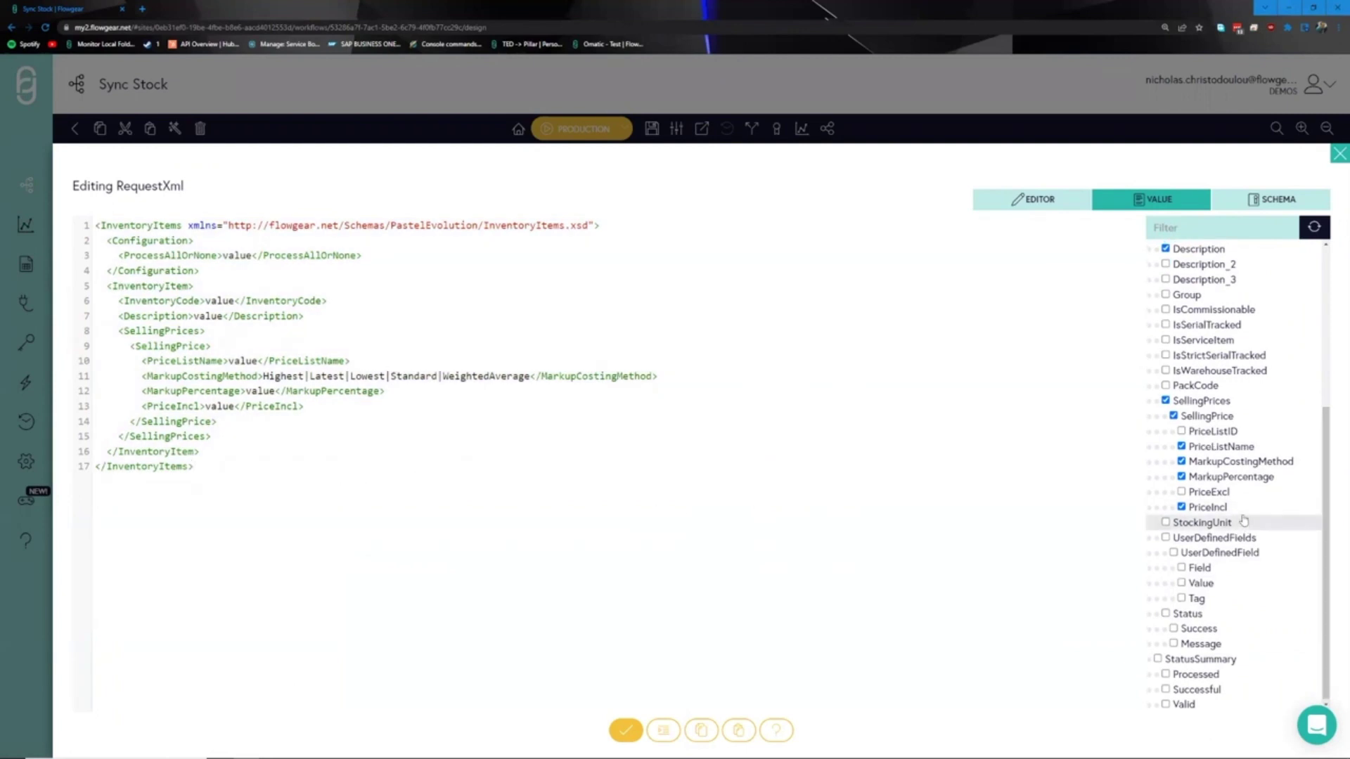
scroll(1242, 521, "up", 3)
left_click(625, 730)
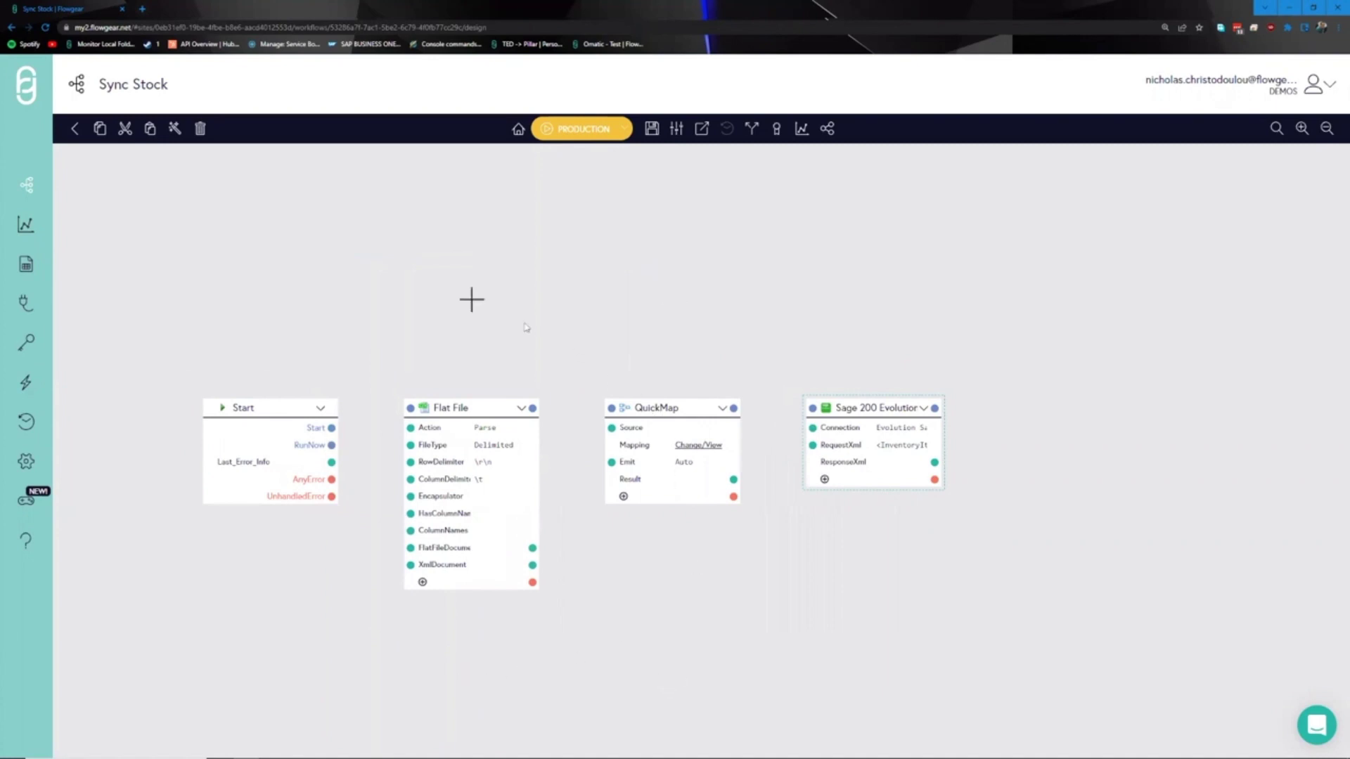
Add a Variable Bar node above the Start node and give it a property named Flat File.
left_click(320, 330)
type("var")
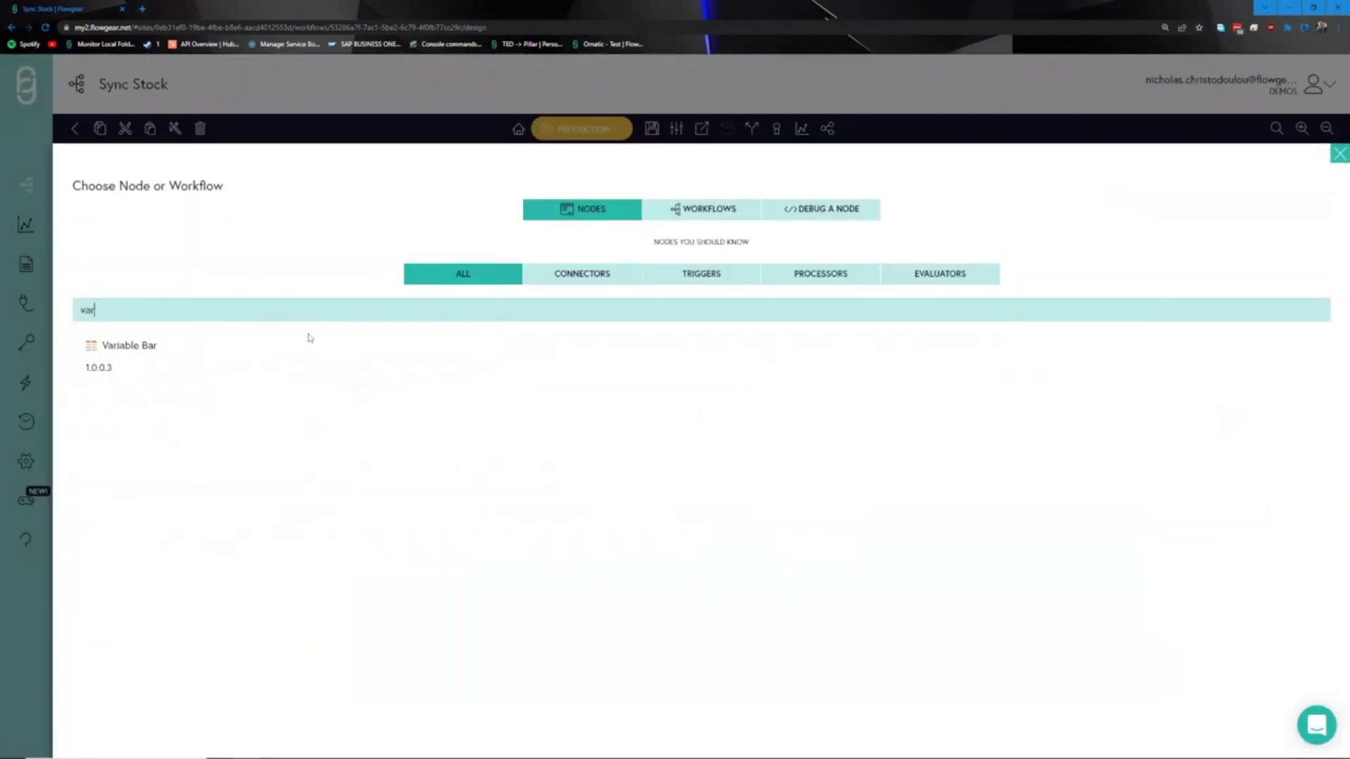
left_click(166, 365)
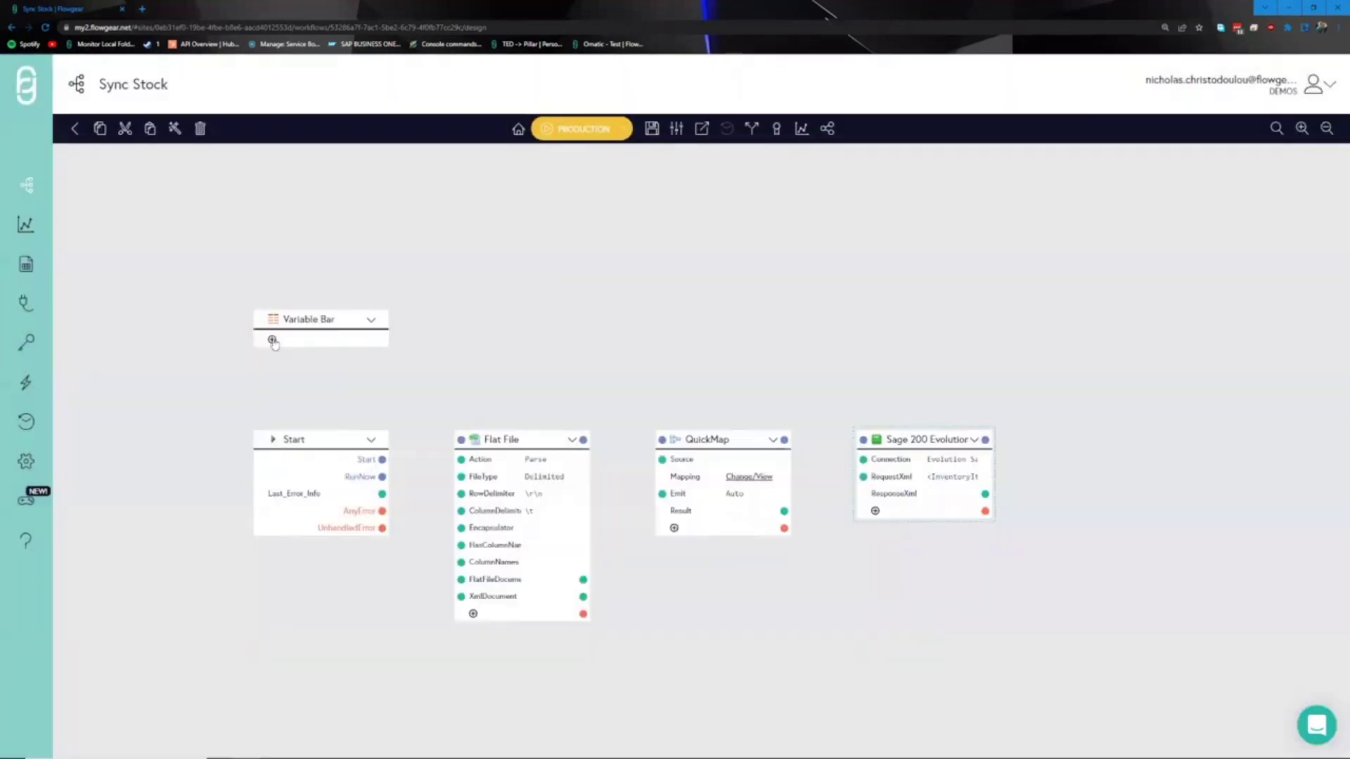
left_click(272, 341)
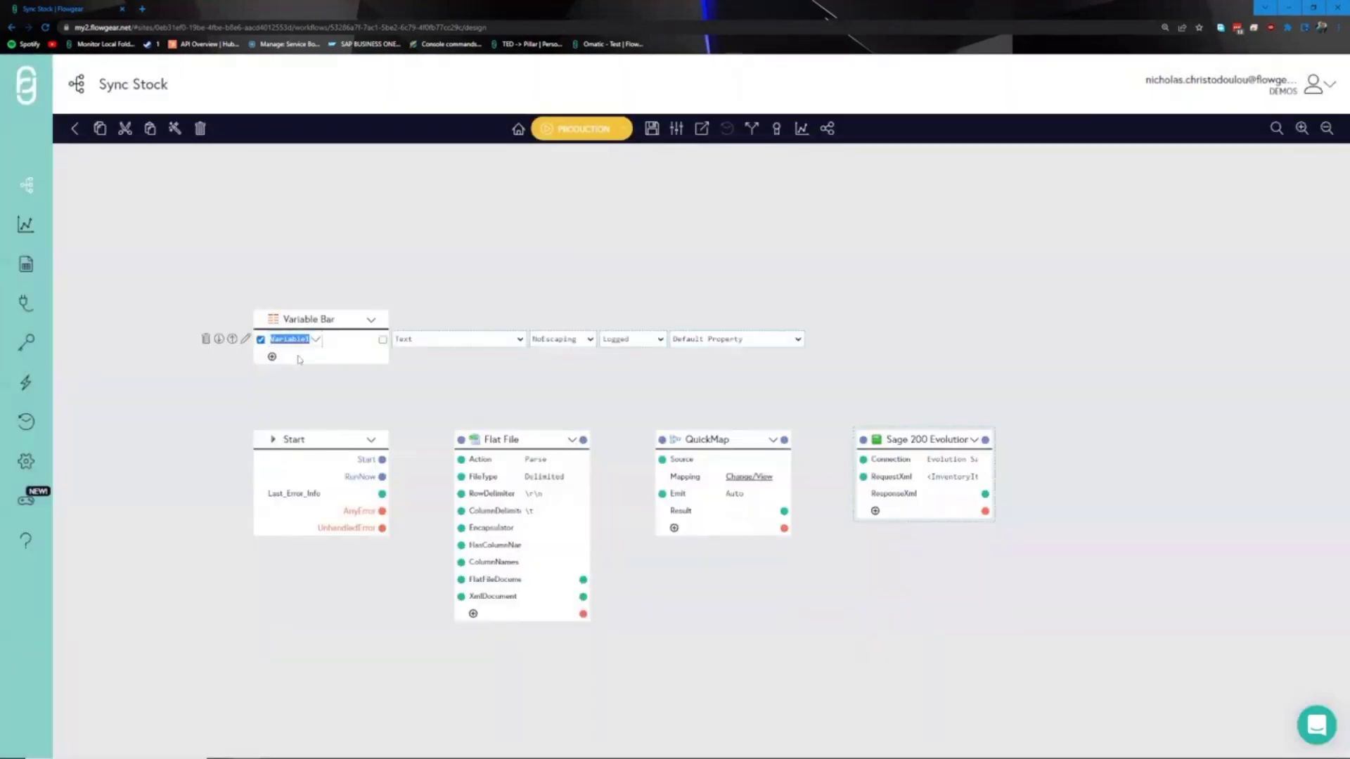
type("Fiat File")
key("Return")
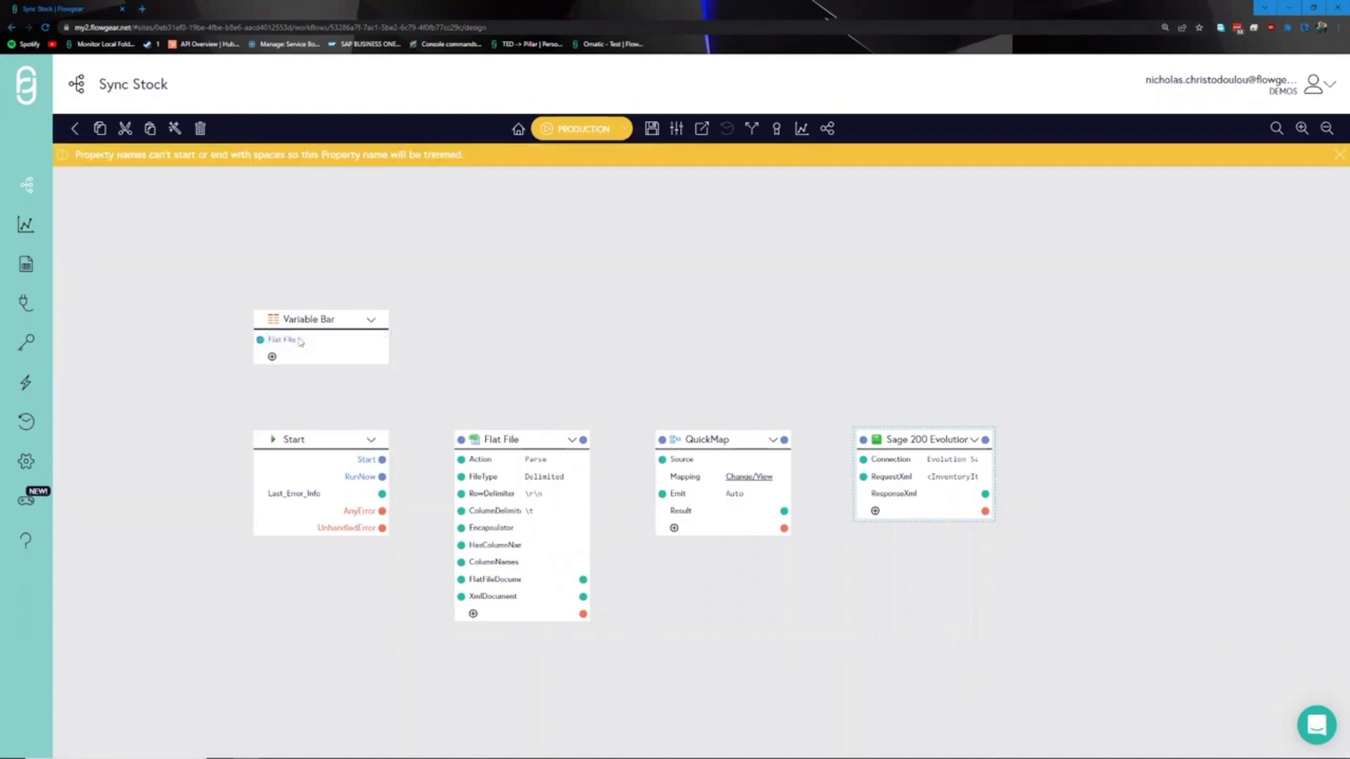
Make the Variable Bar's Flat File property an output instead of an input and link it to the Flat File node's FlatFileDocument input.
left_click(288, 341)
left_click(383, 341)
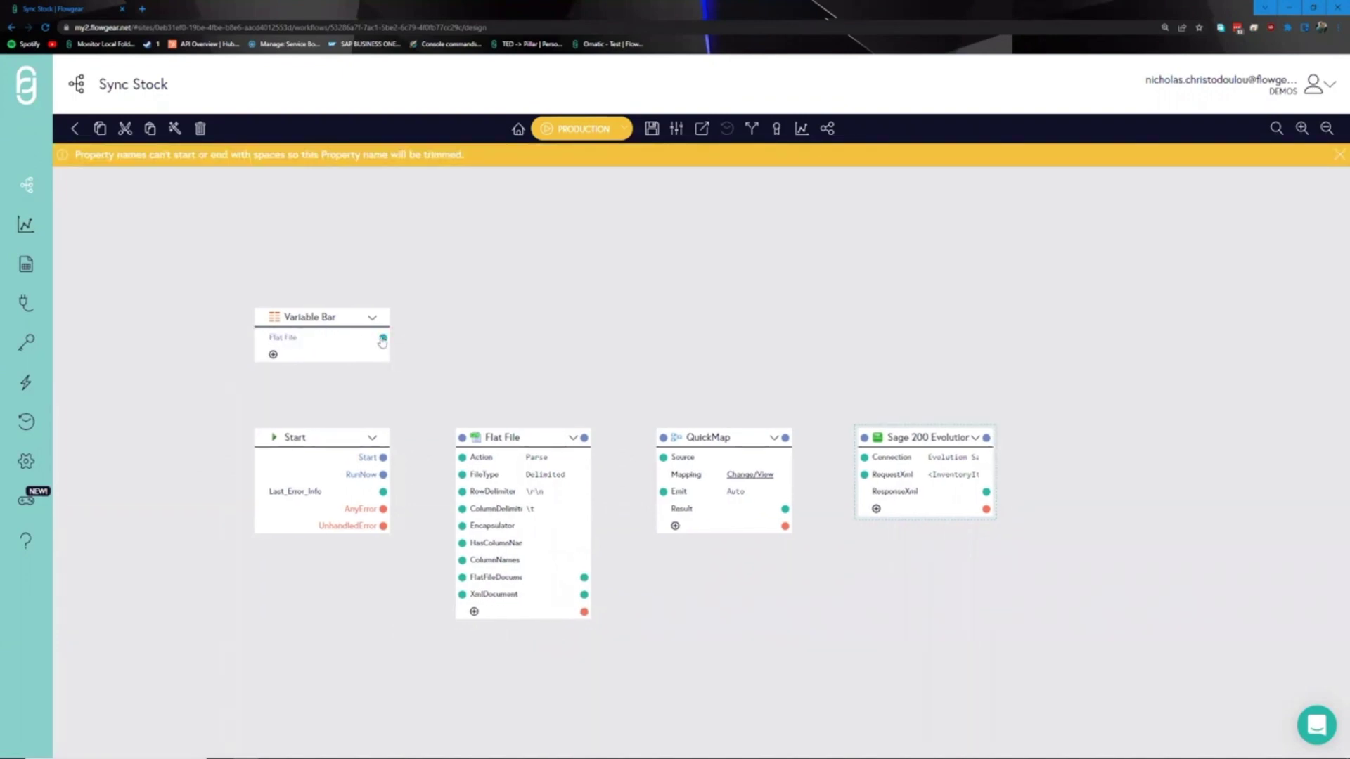
left_click_drag(384, 338, 461, 580)
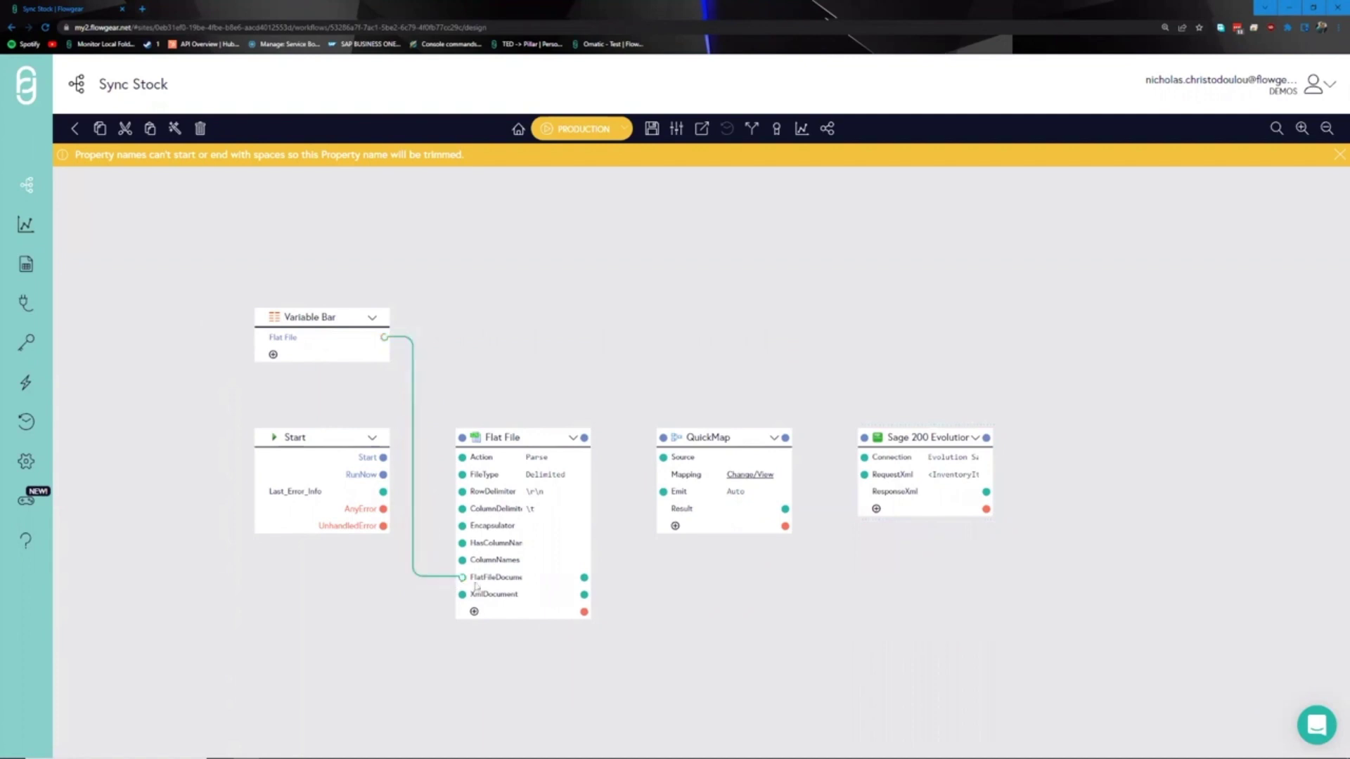
Change the Variable Bar's Flat File property type to File with the txt extension.
left_click(288, 340)
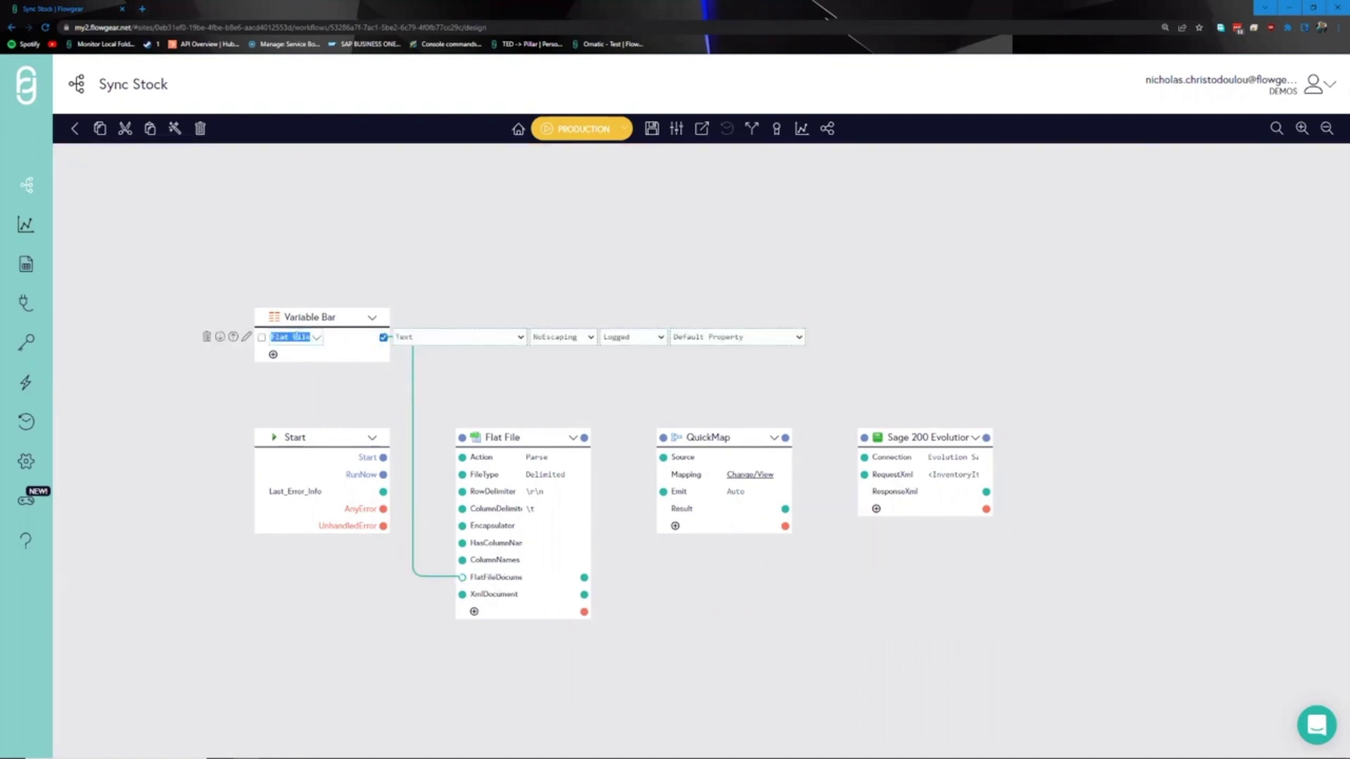
left_click(522, 327)
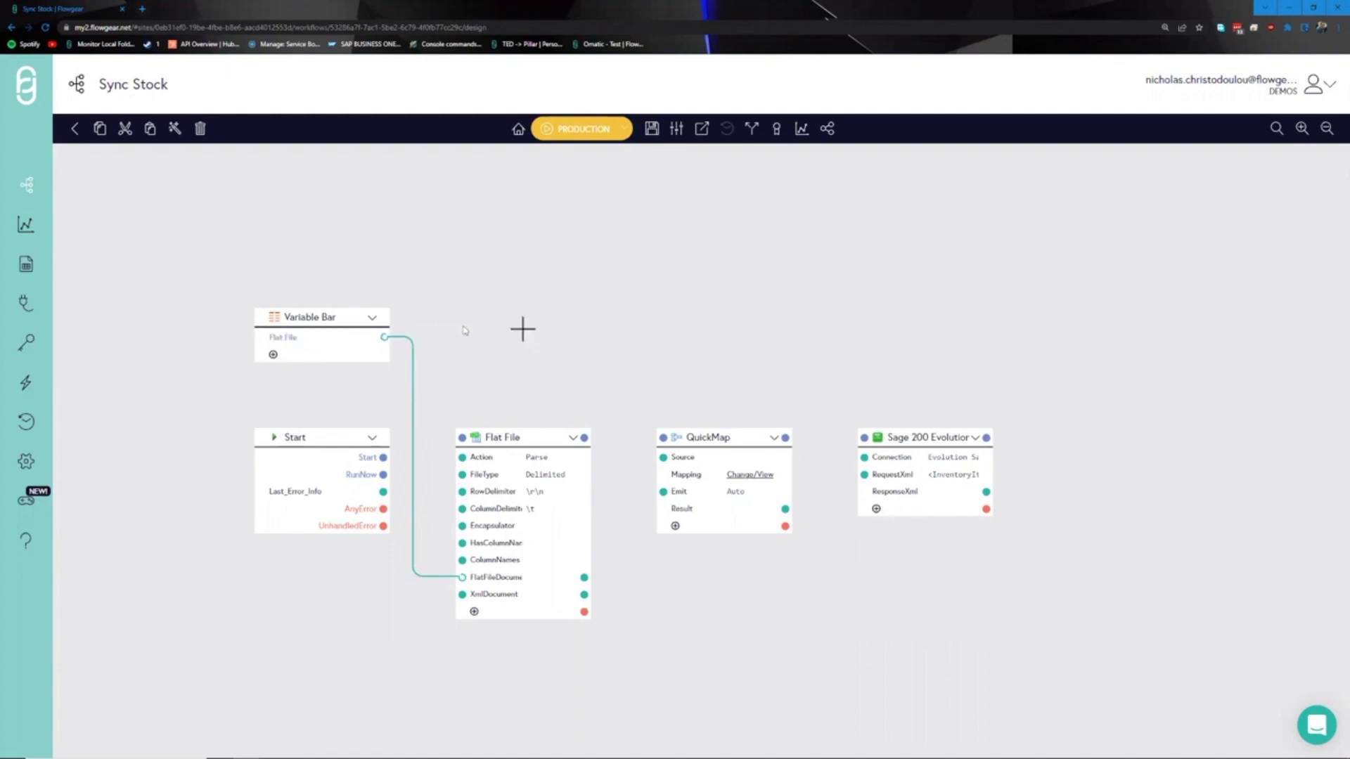
left_click(278, 344)
left_click(457, 337)
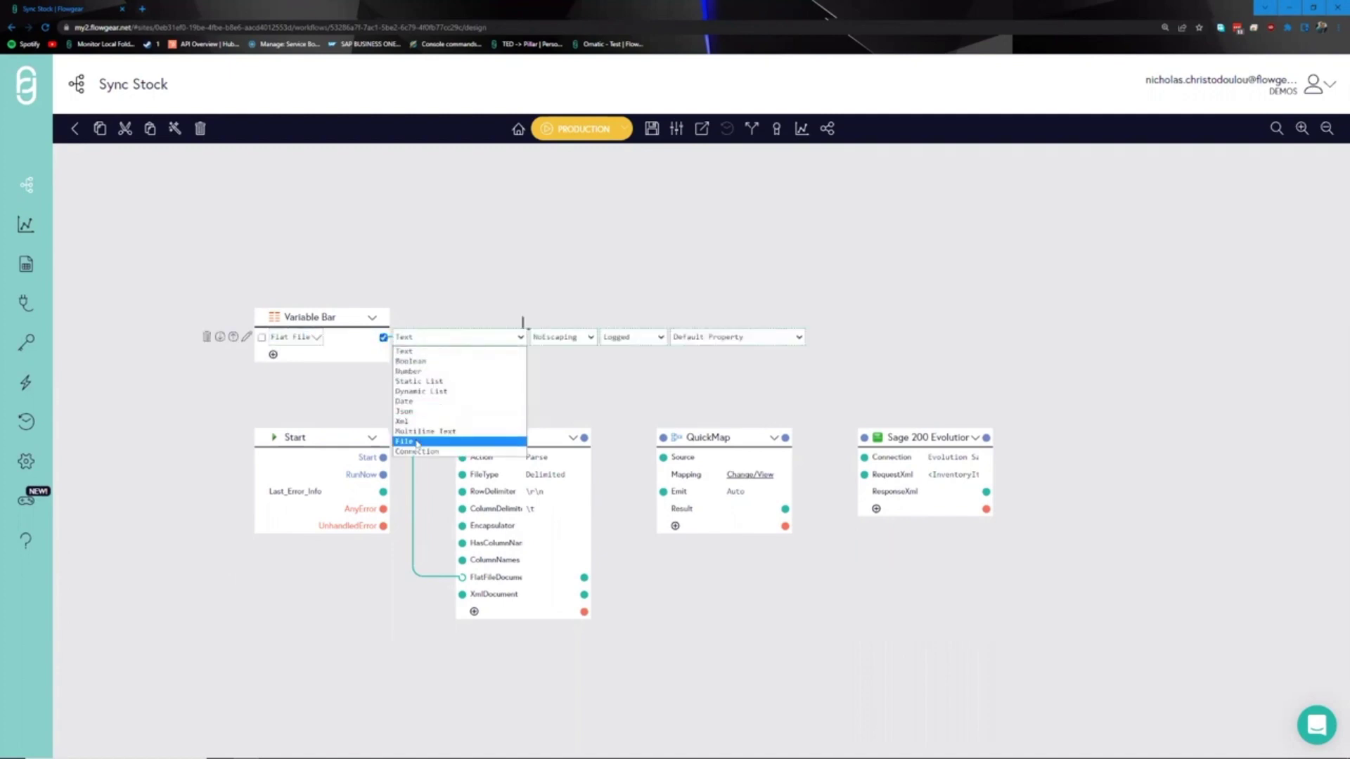
left_click(457, 440)
left_click(445, 365)
type("txt")
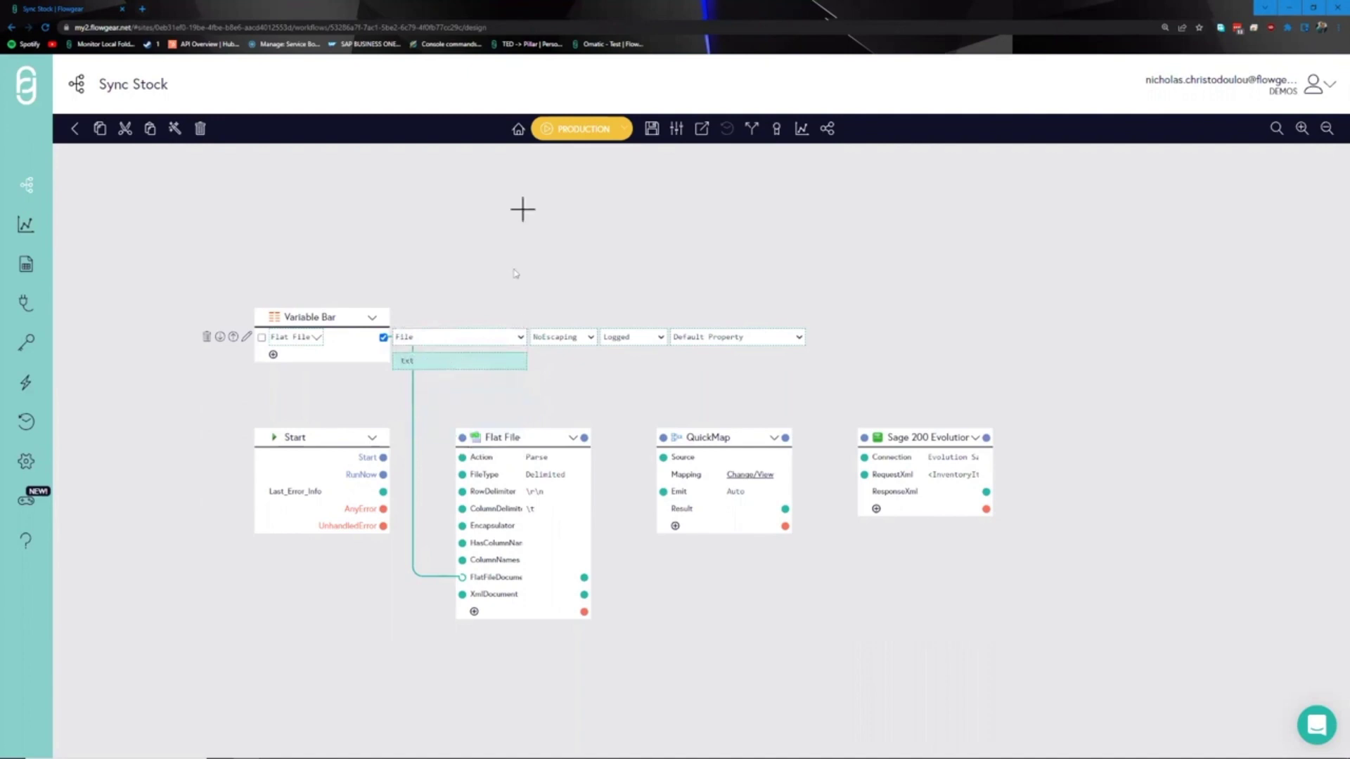
left_click(522, 209)
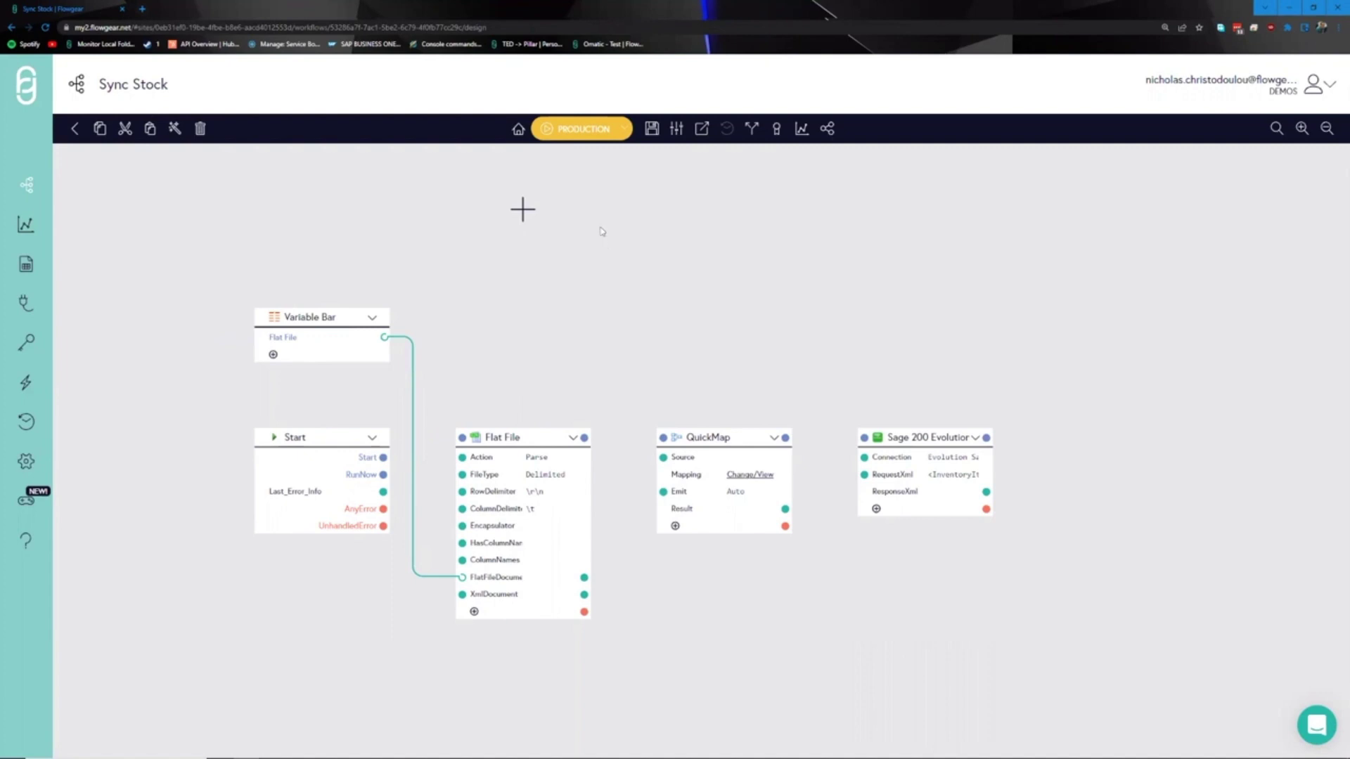
Allow the workflow to run on demand in its settings, and link the Start node's RunNow output to the Flat File node.
scroll(521, 328, "down", 1)
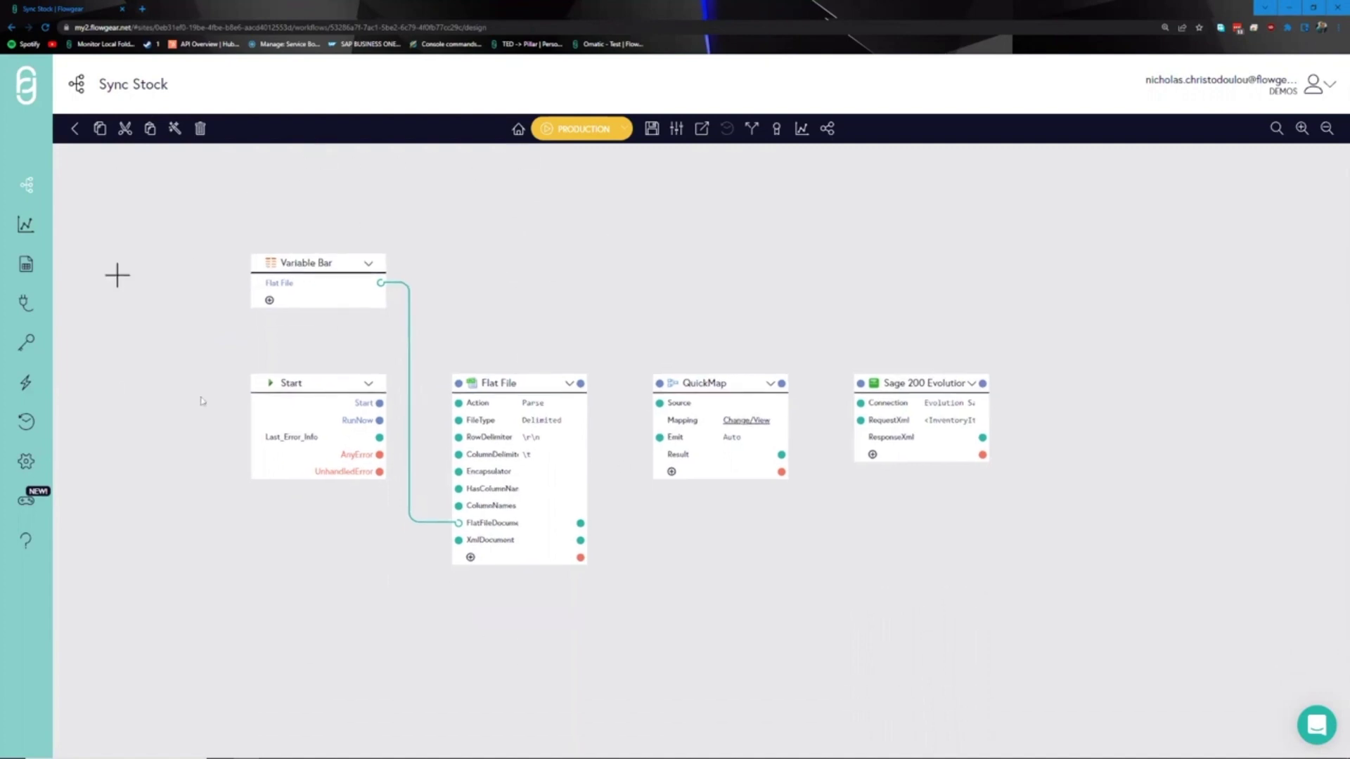
left_click_drag(518, 274, 552, 276)
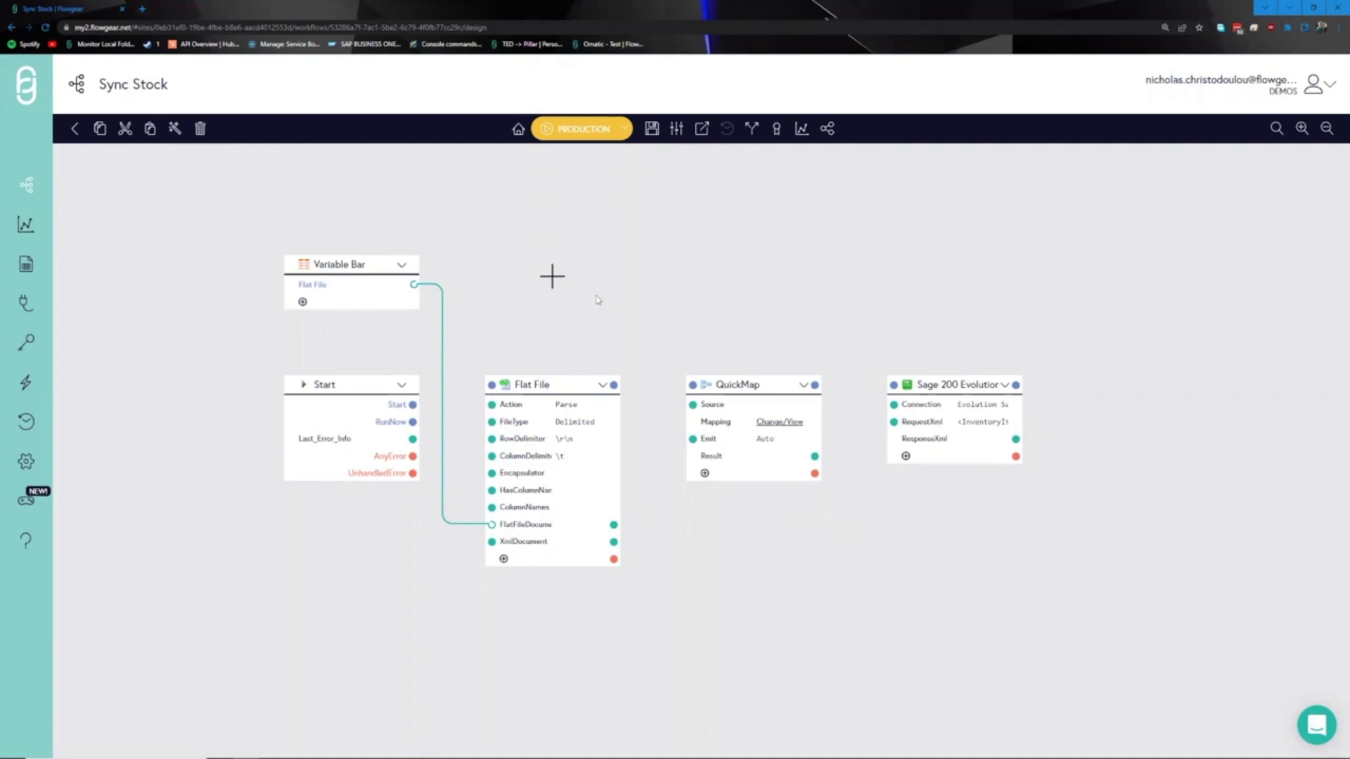
left_click_drag(614, 294, 596, 302)
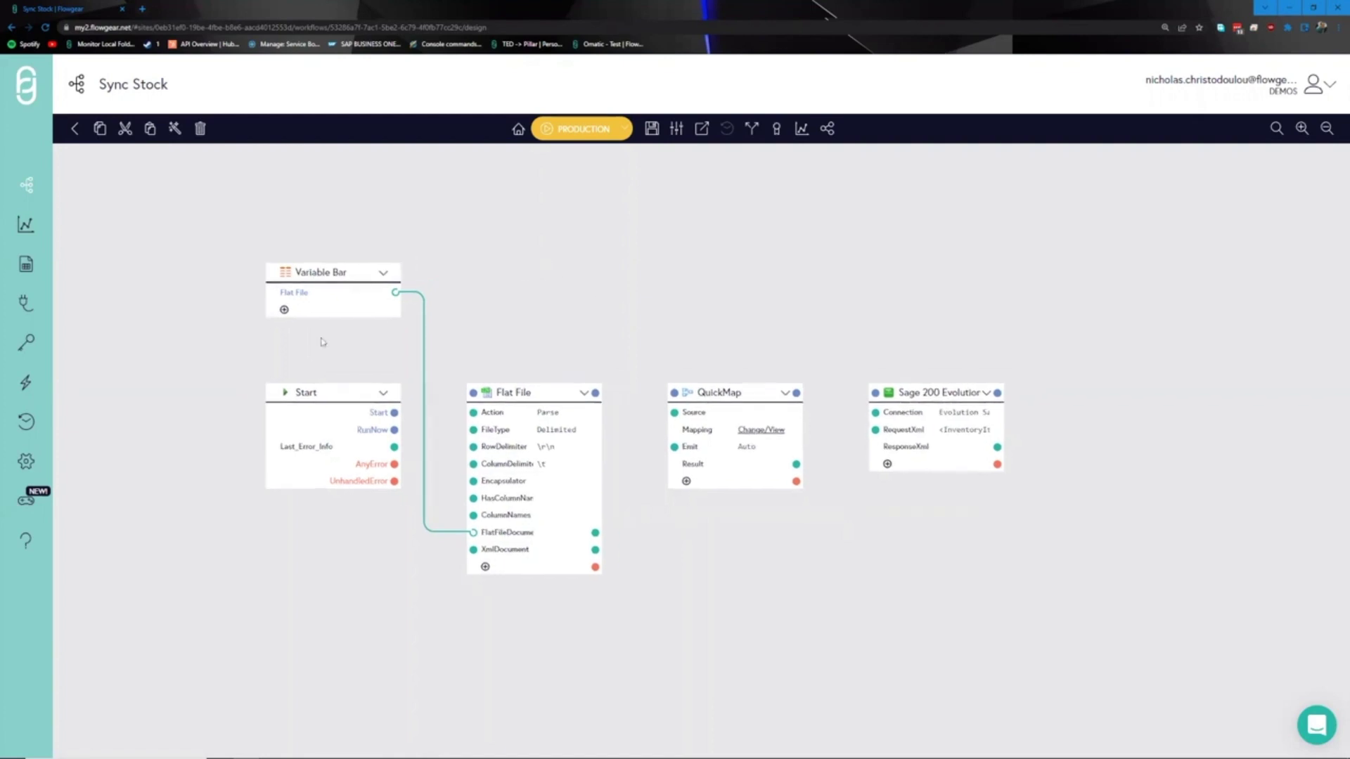
left_click(676, 134)
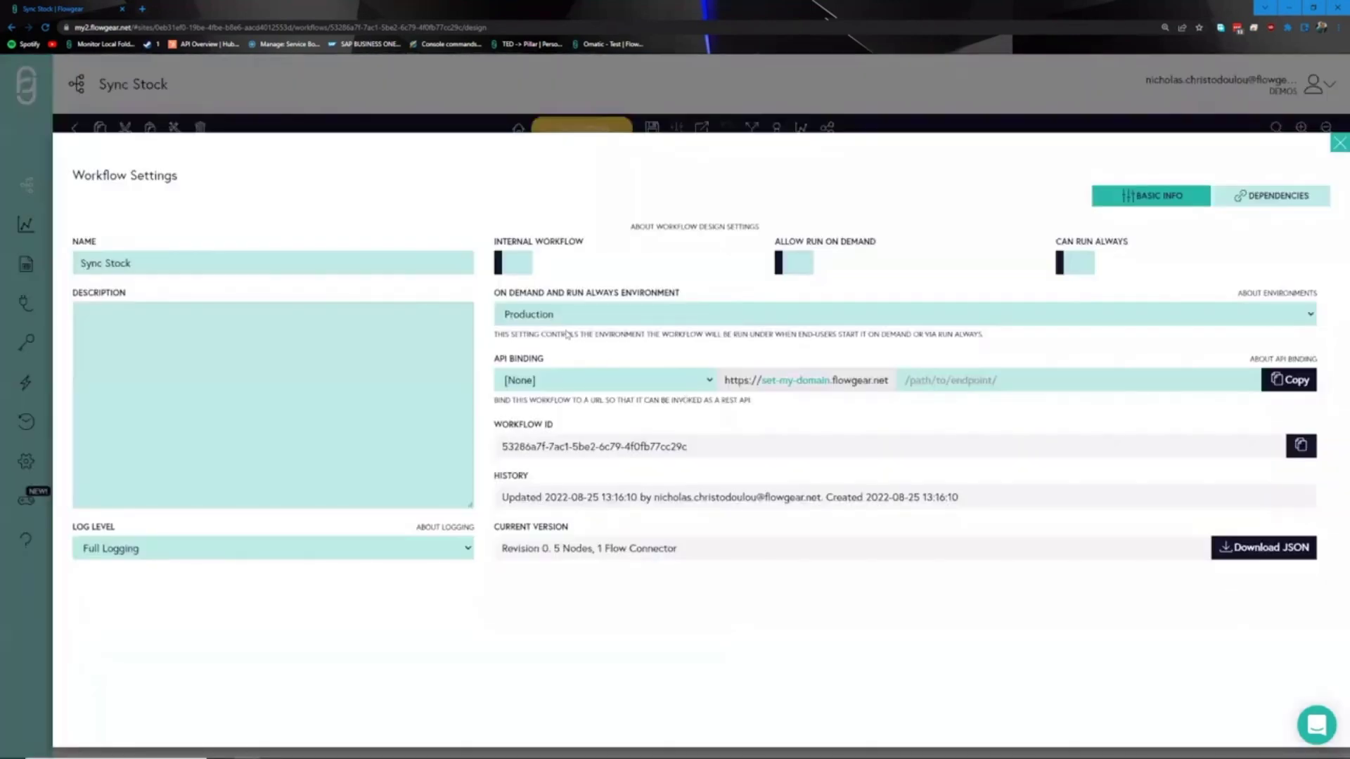
left_click(799, 277)
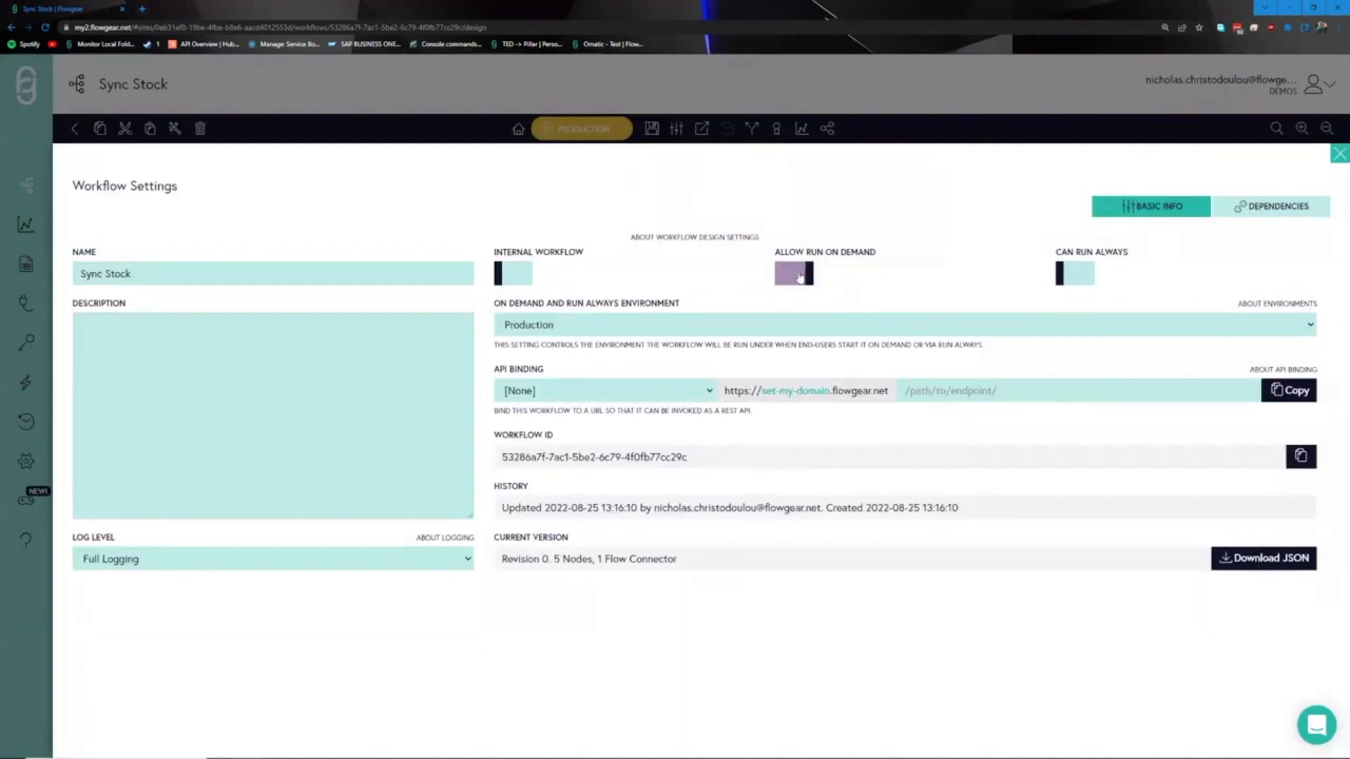
left_click(670, 93)
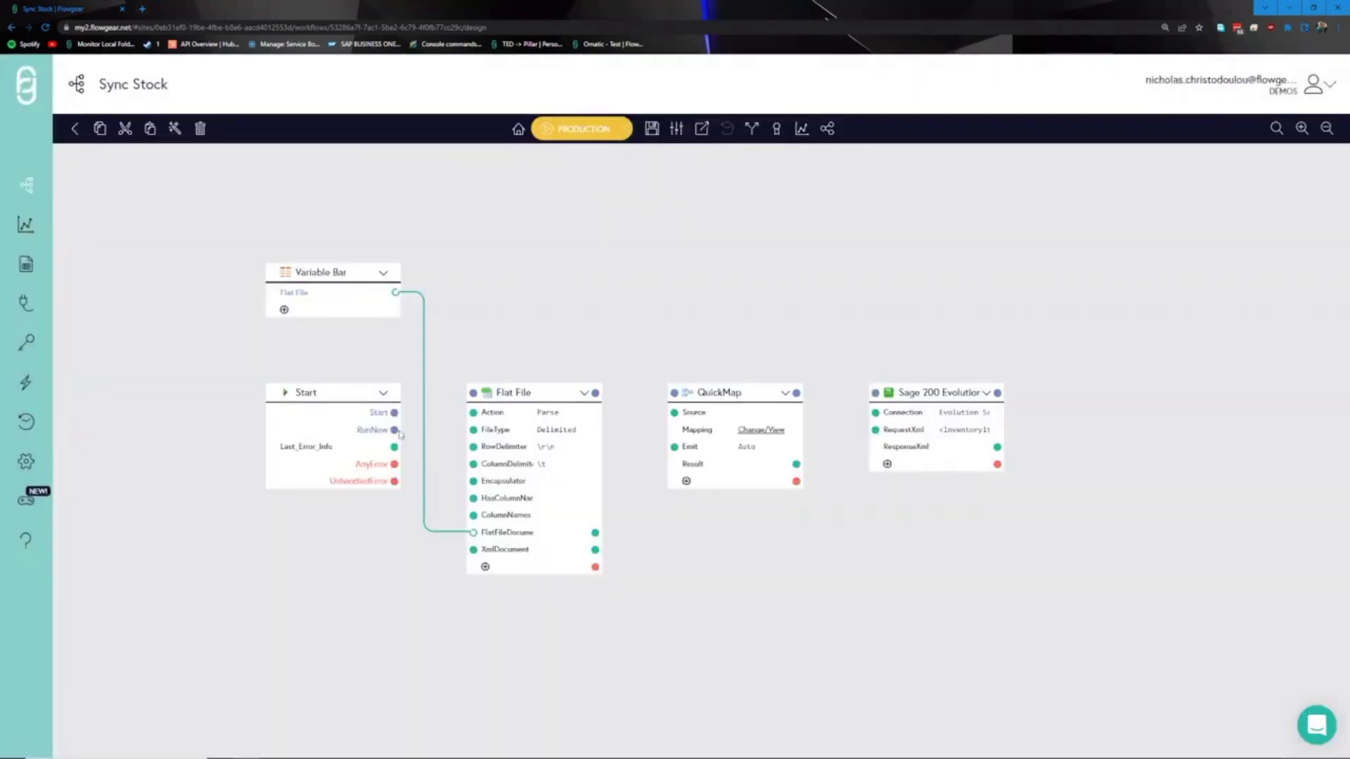
left_click_drag(395, 430, 473, 395)
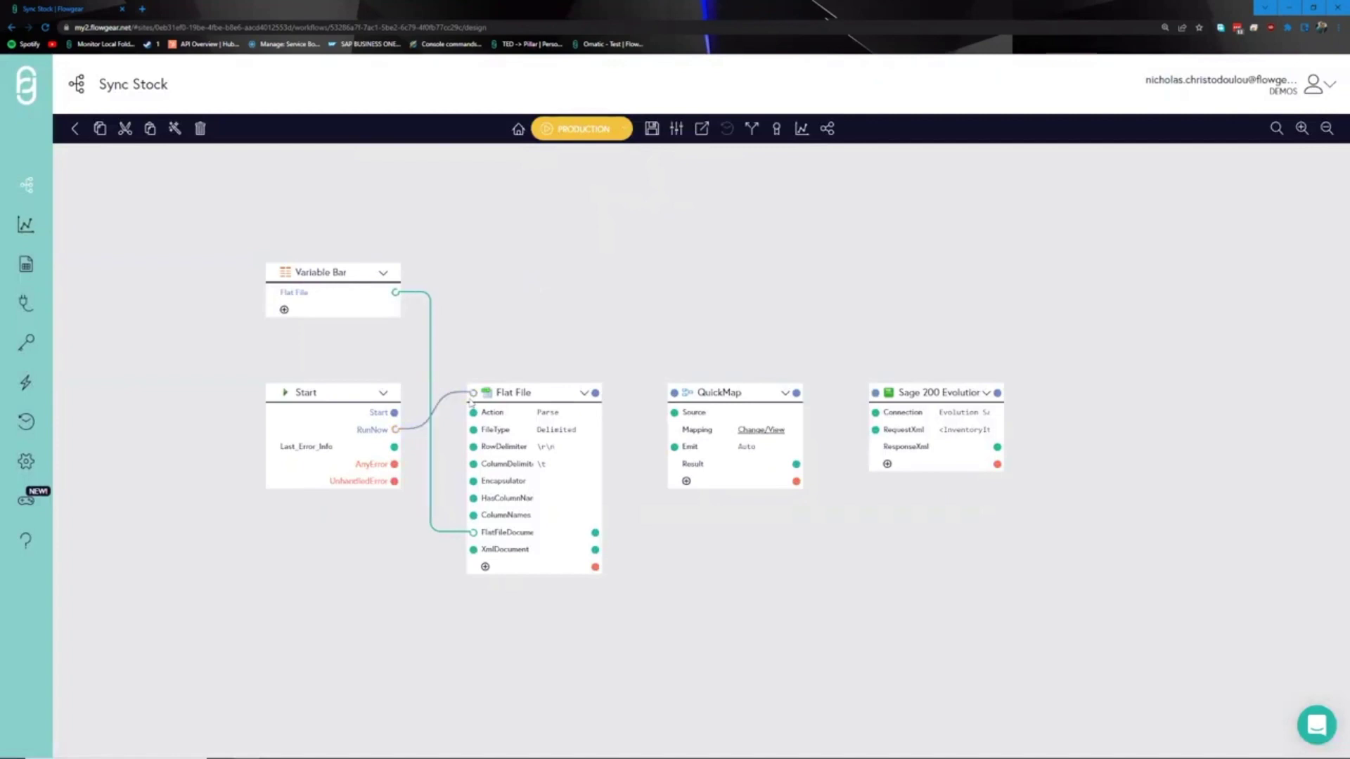
Set the Flat File node's ColumnDelimiter to a comma and Encapsulator to a double quote, and enable HasColumnNames to match Flat File.txt.
left_click(570, 448)
left_click_drag(1338, 404, 750, 139)
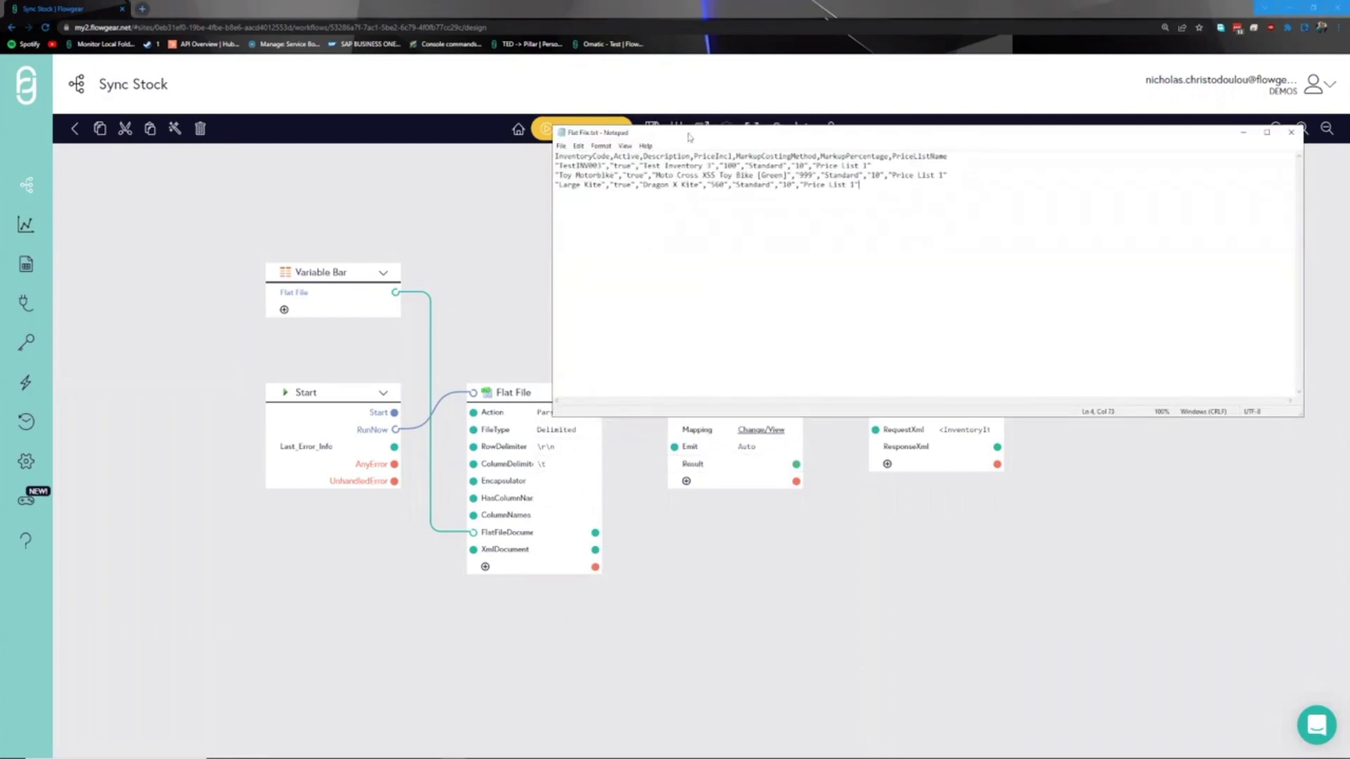
left_click(569, 457)
left_click(555, 461)
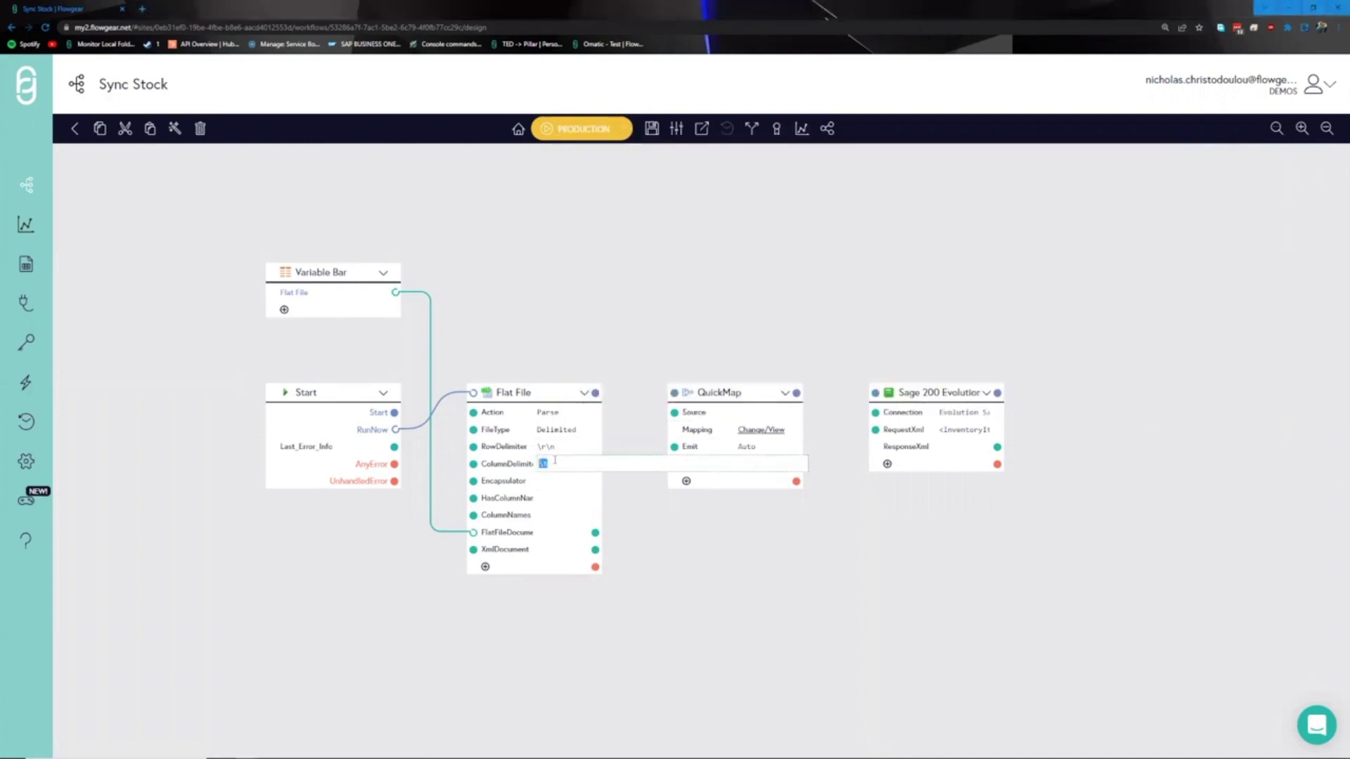
type(",")
left_click(555, 485)
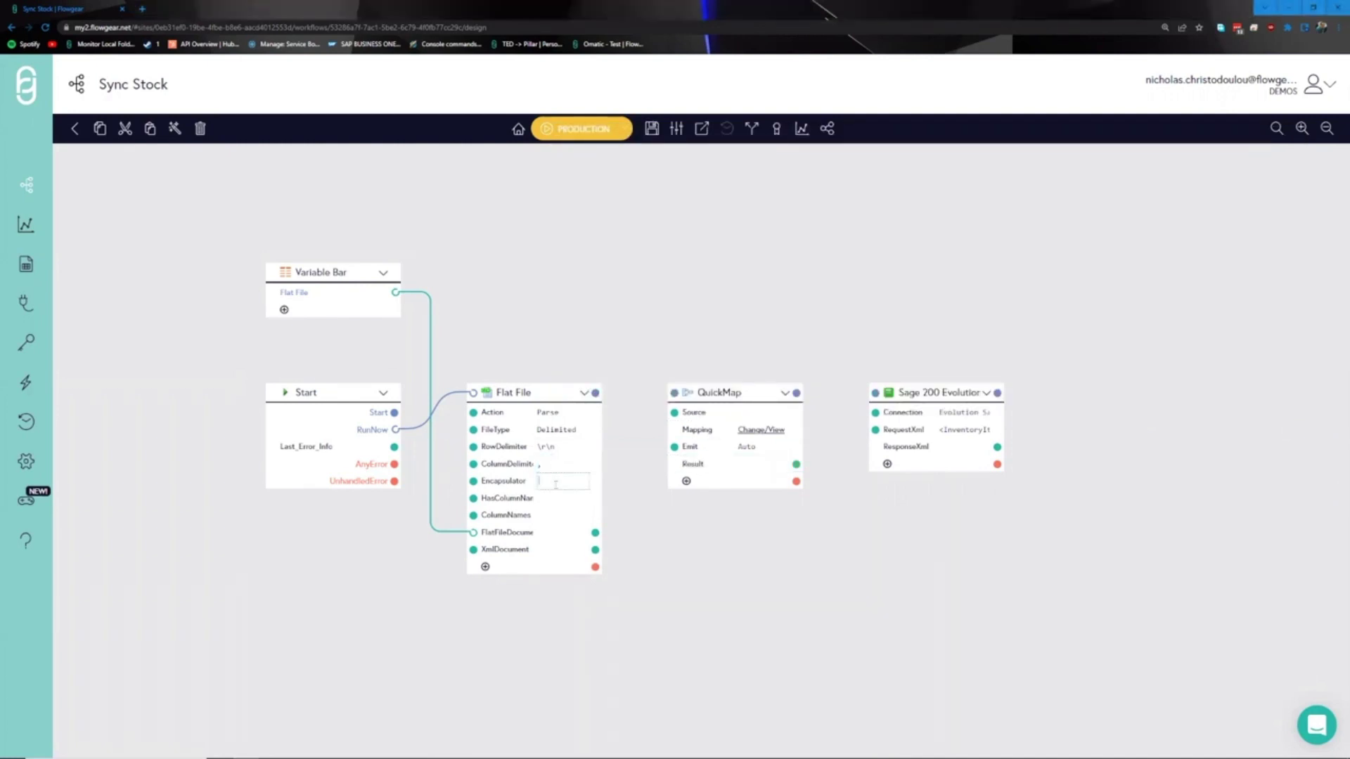
left_click(551, 498)
left_click(523, 360)
Save the workflow, leave the design view and open the workflow's run screen.
left_click_drag(534, 284, 569, 290)
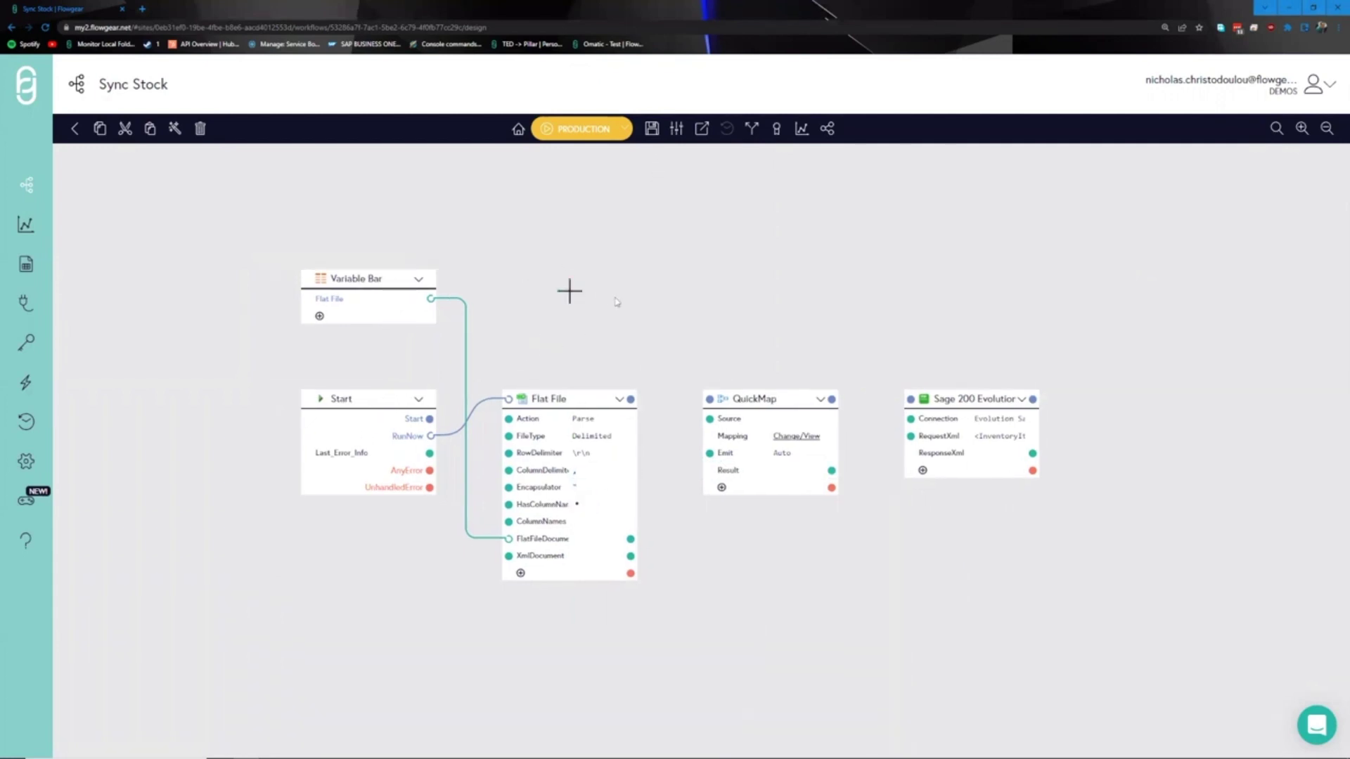
left_click(652, 127)
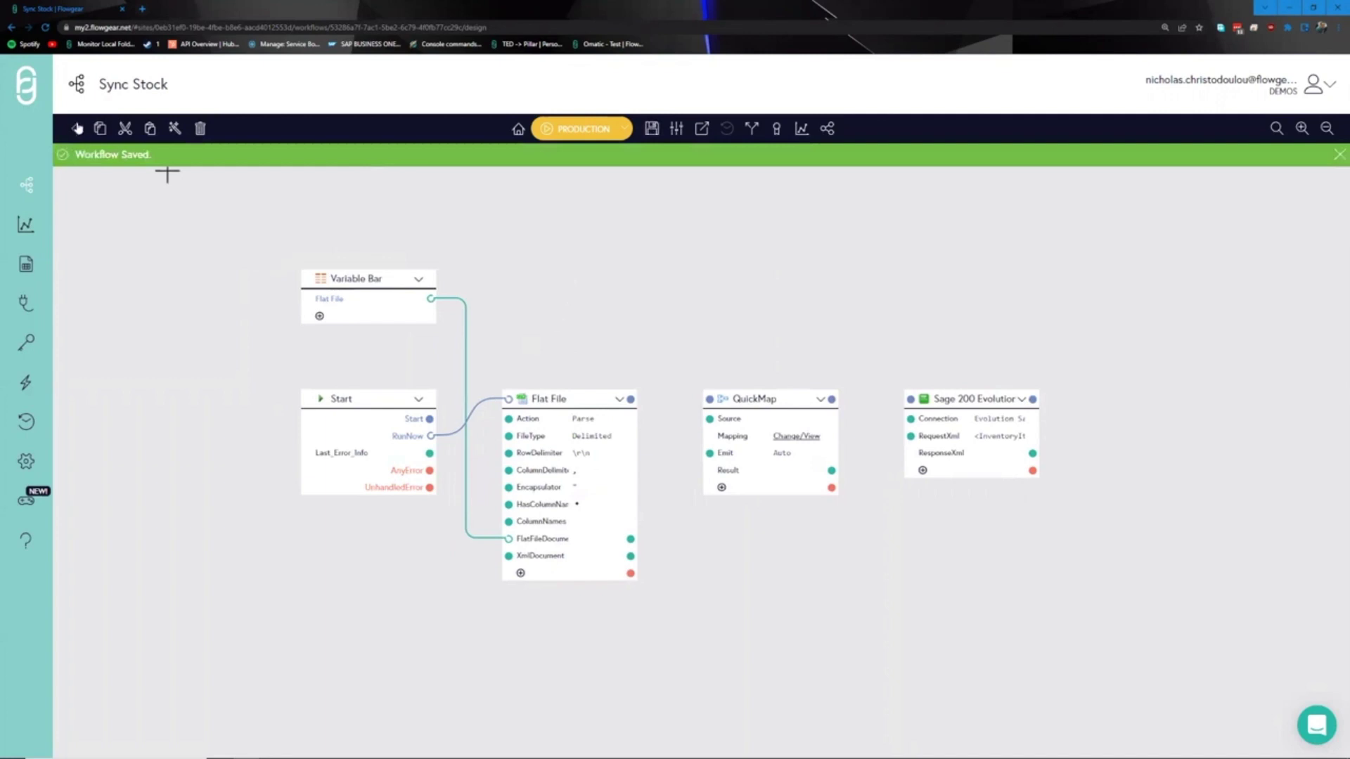
left_click(77, 128)
left_click(262, 209)
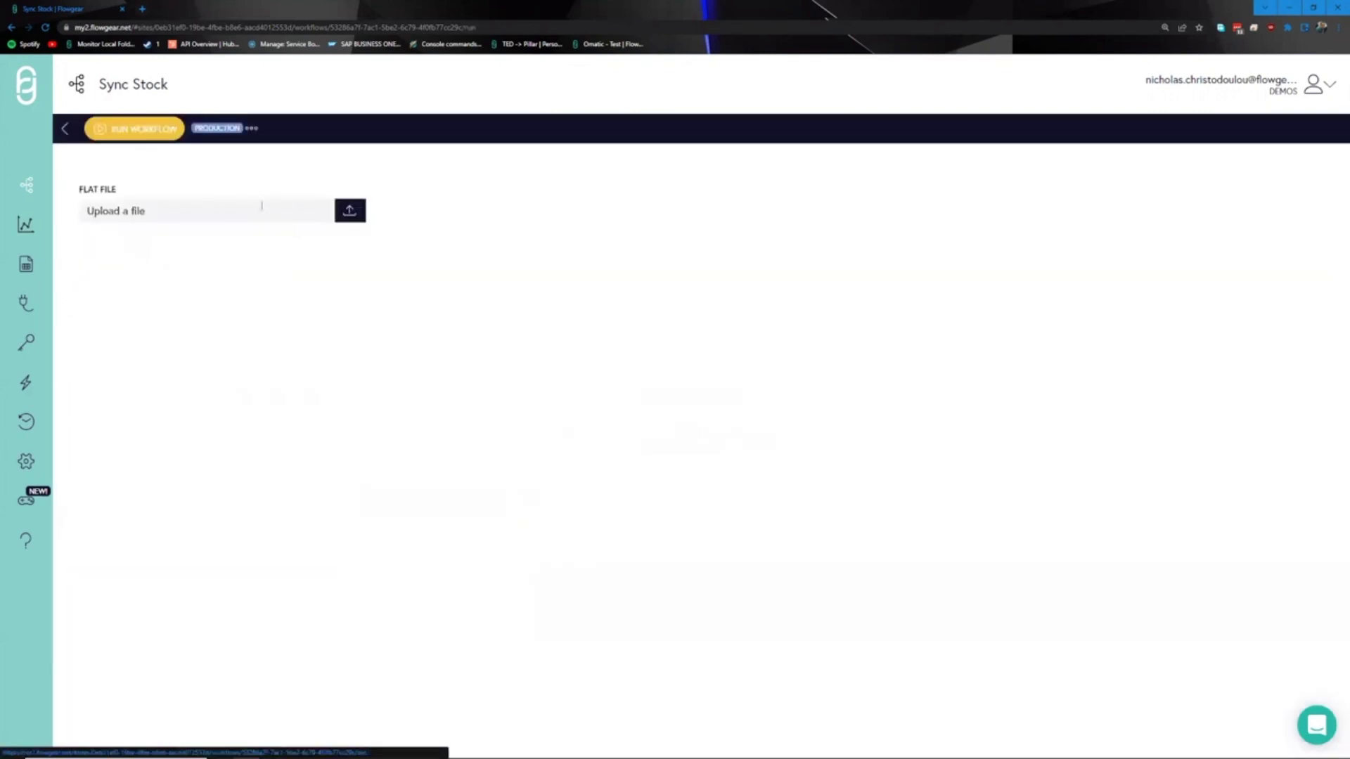
Upload Flat File.txt from Downloads as the Flat File parameter and run the workflow.
left_click(354, 213)
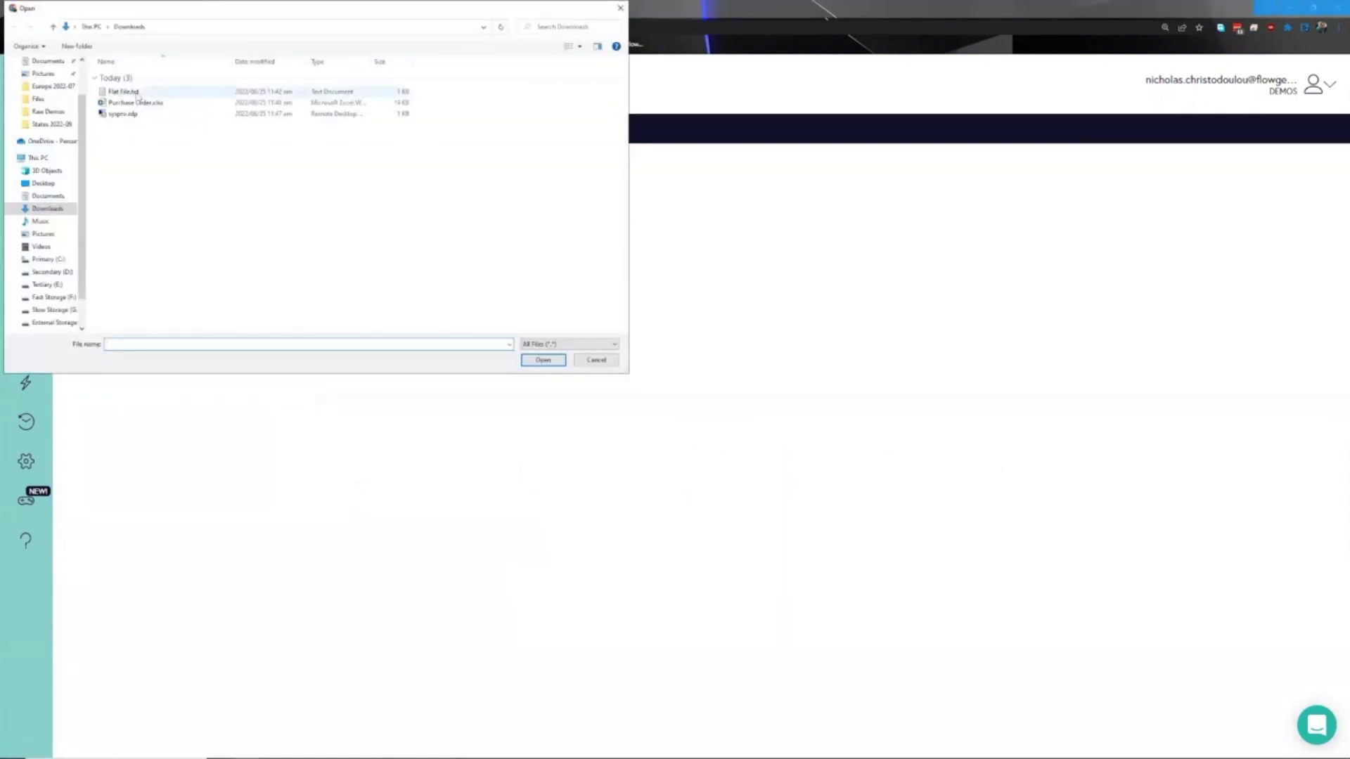
left_click(139, 92)
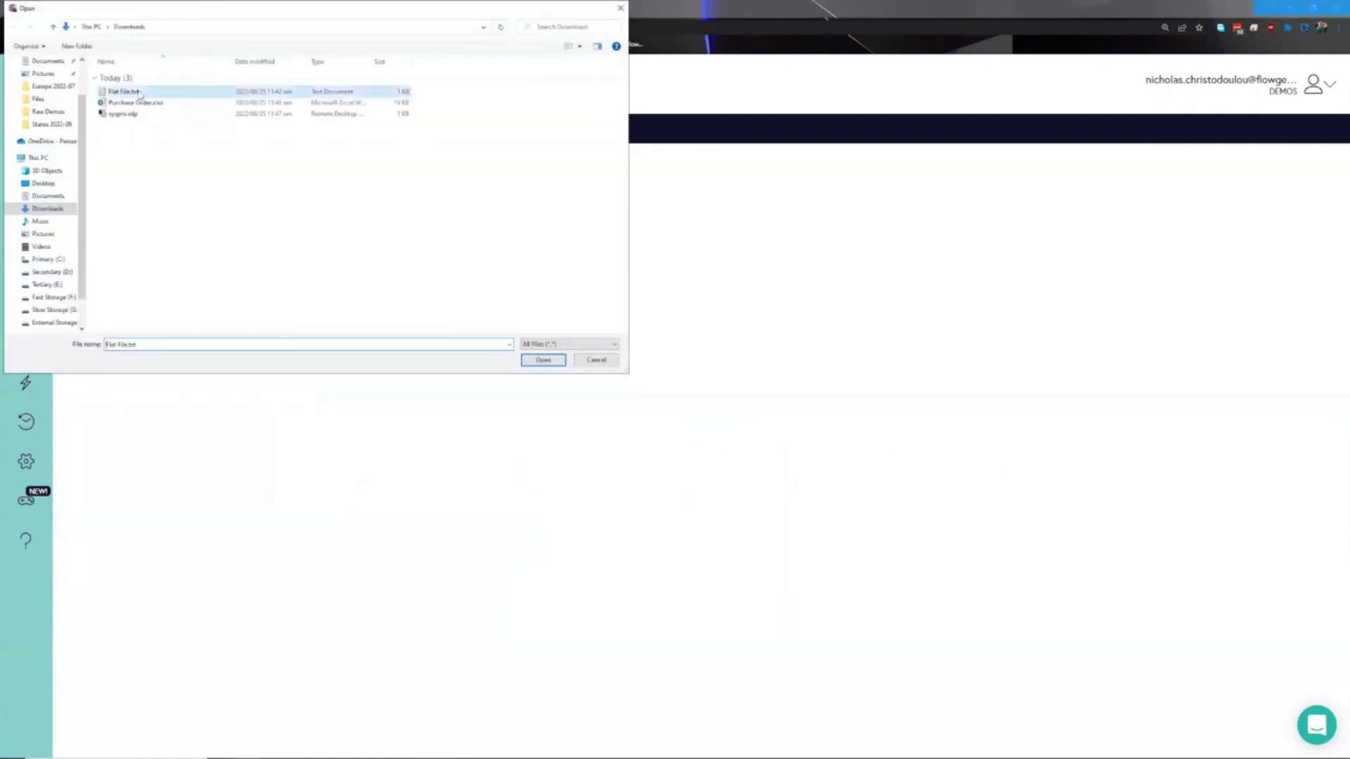
left_click(139, 93)
double_click(188, 96)
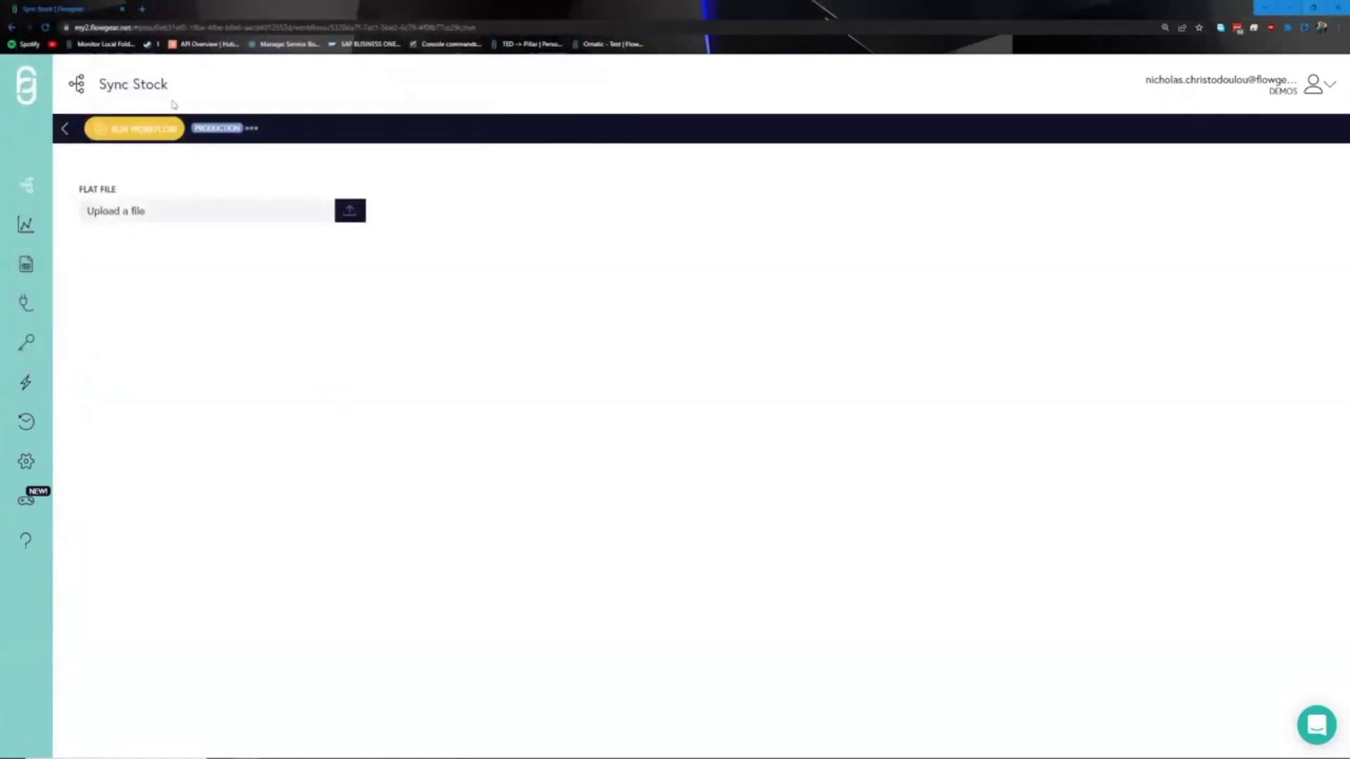
left_click(139, 129)
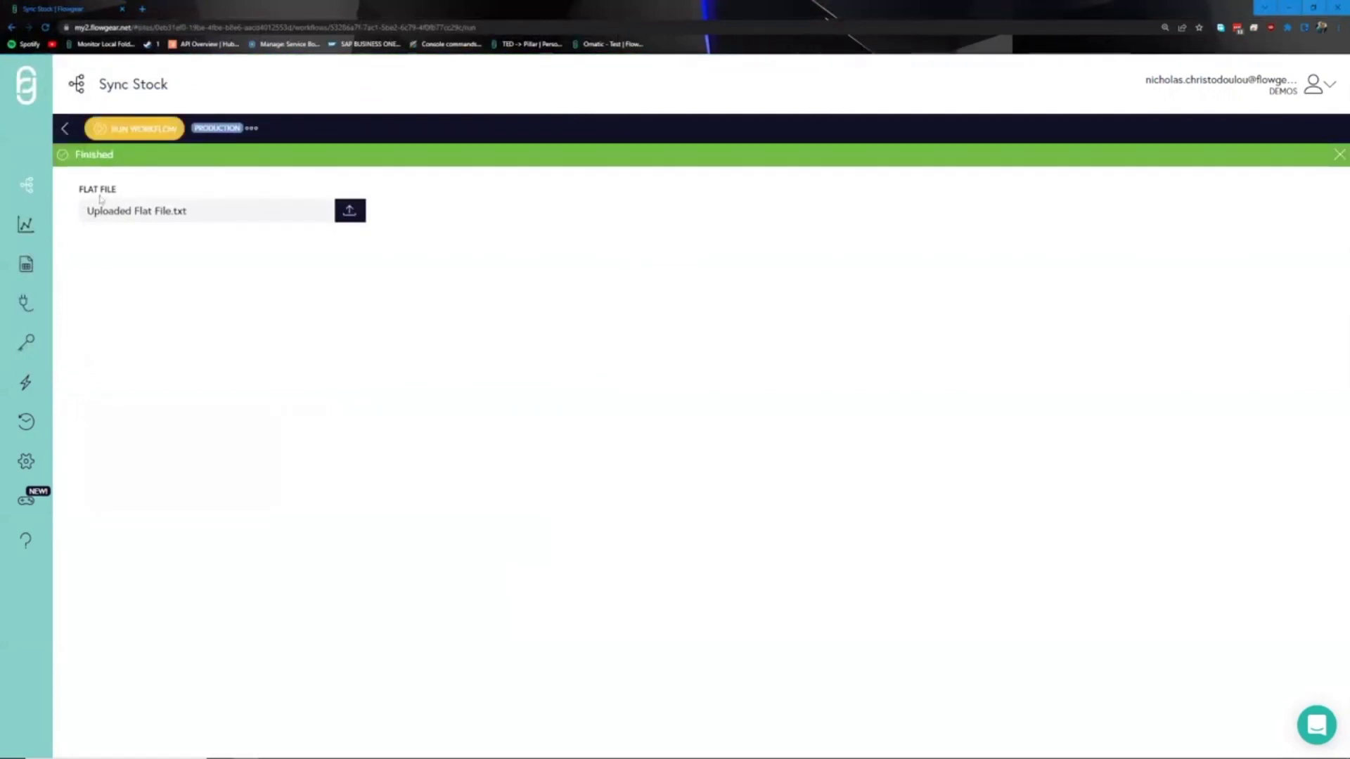
Return to the workflow design and load the recent logs of the Flat File node.
left_click(65, 129)
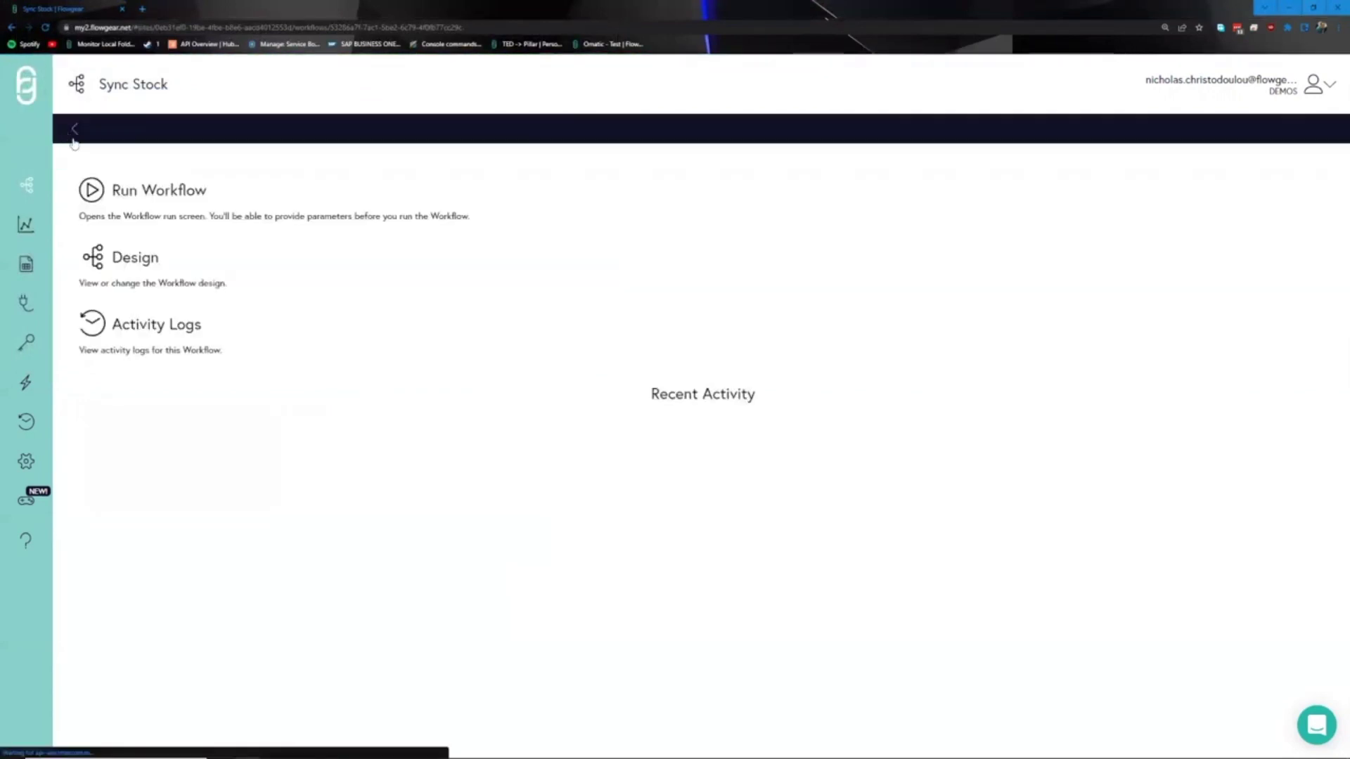
left_click(190, 280)
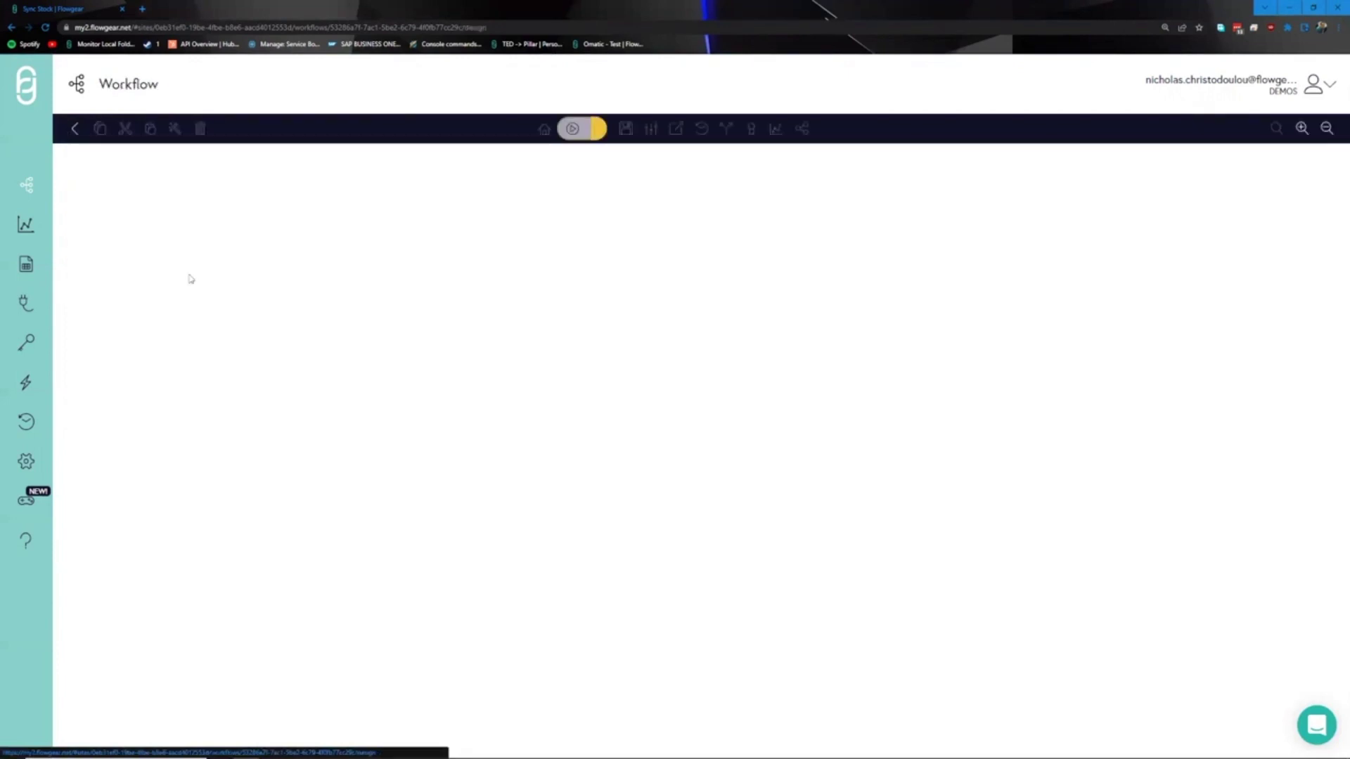
left_click_drag(348, 297, 491, 195)
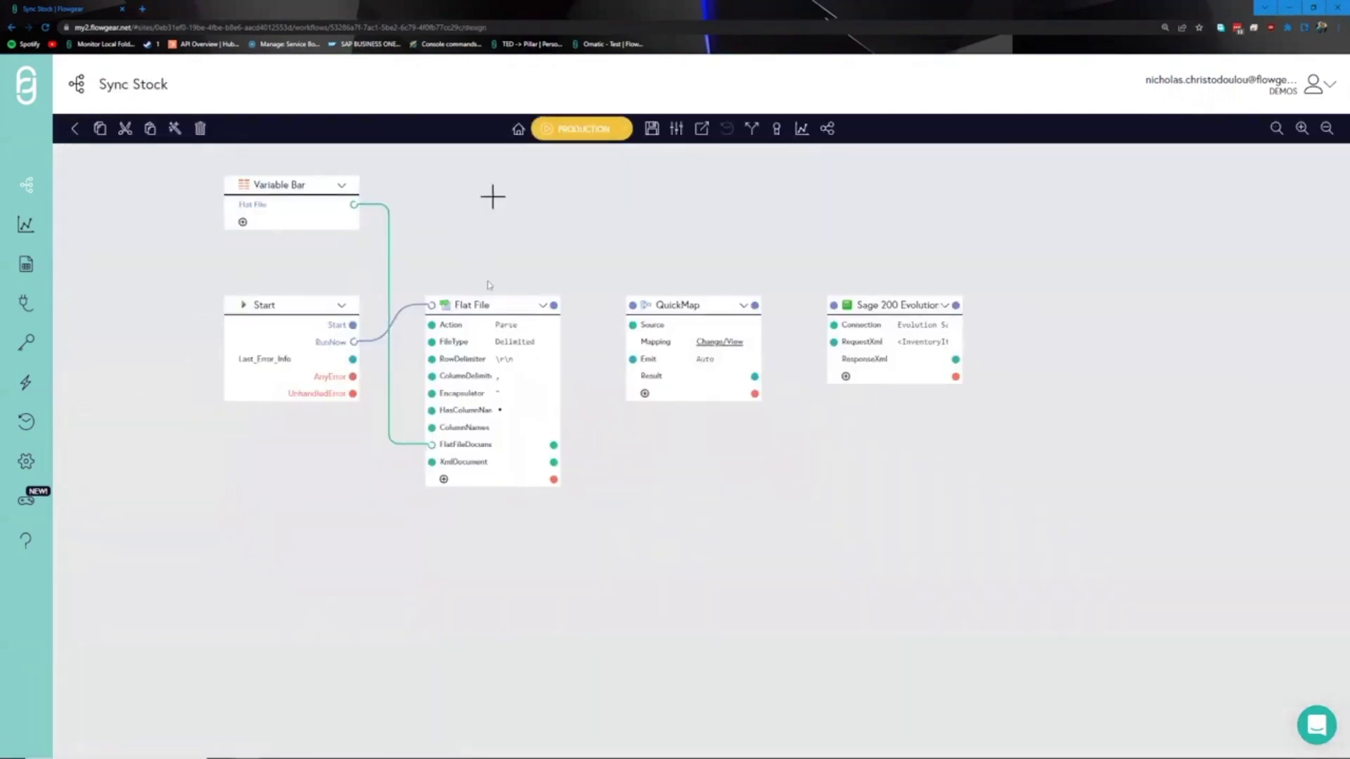
left_click(543, 305)
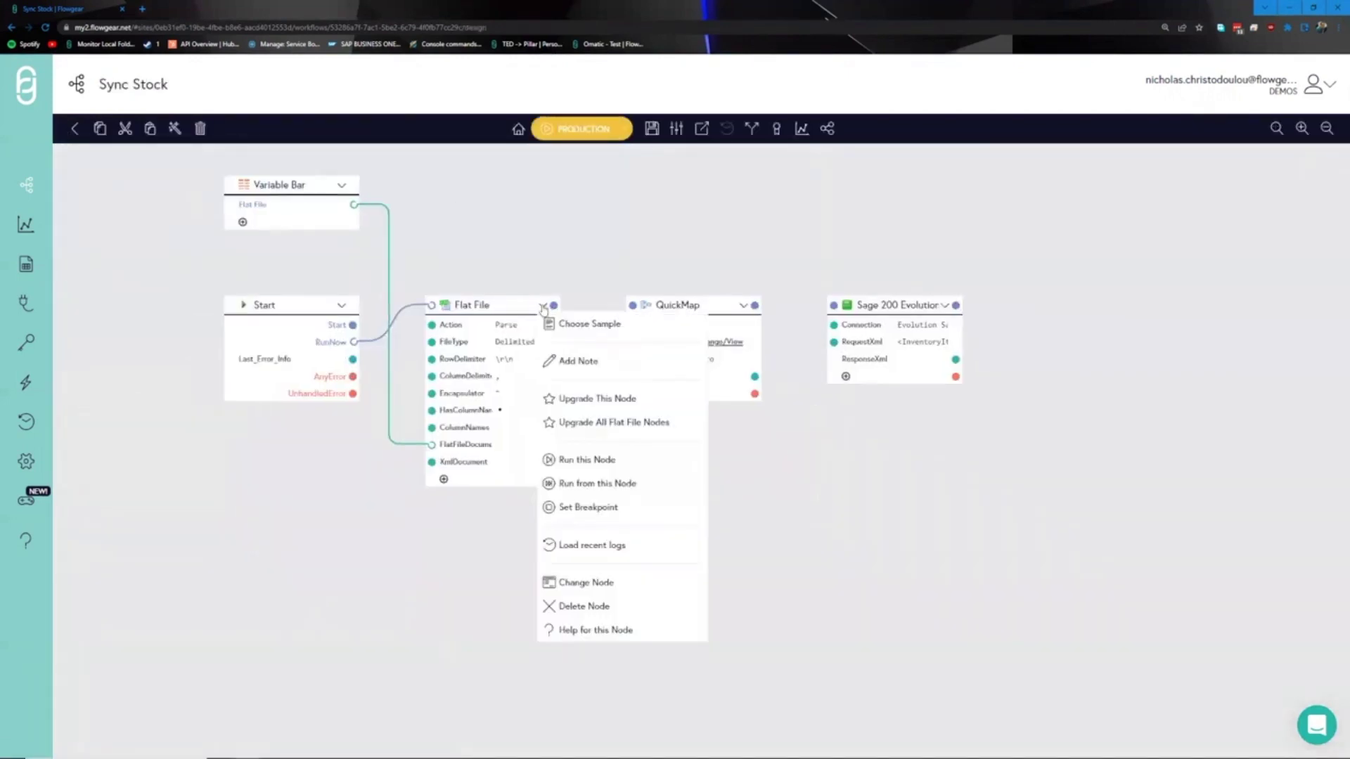
left_click(632, 546)
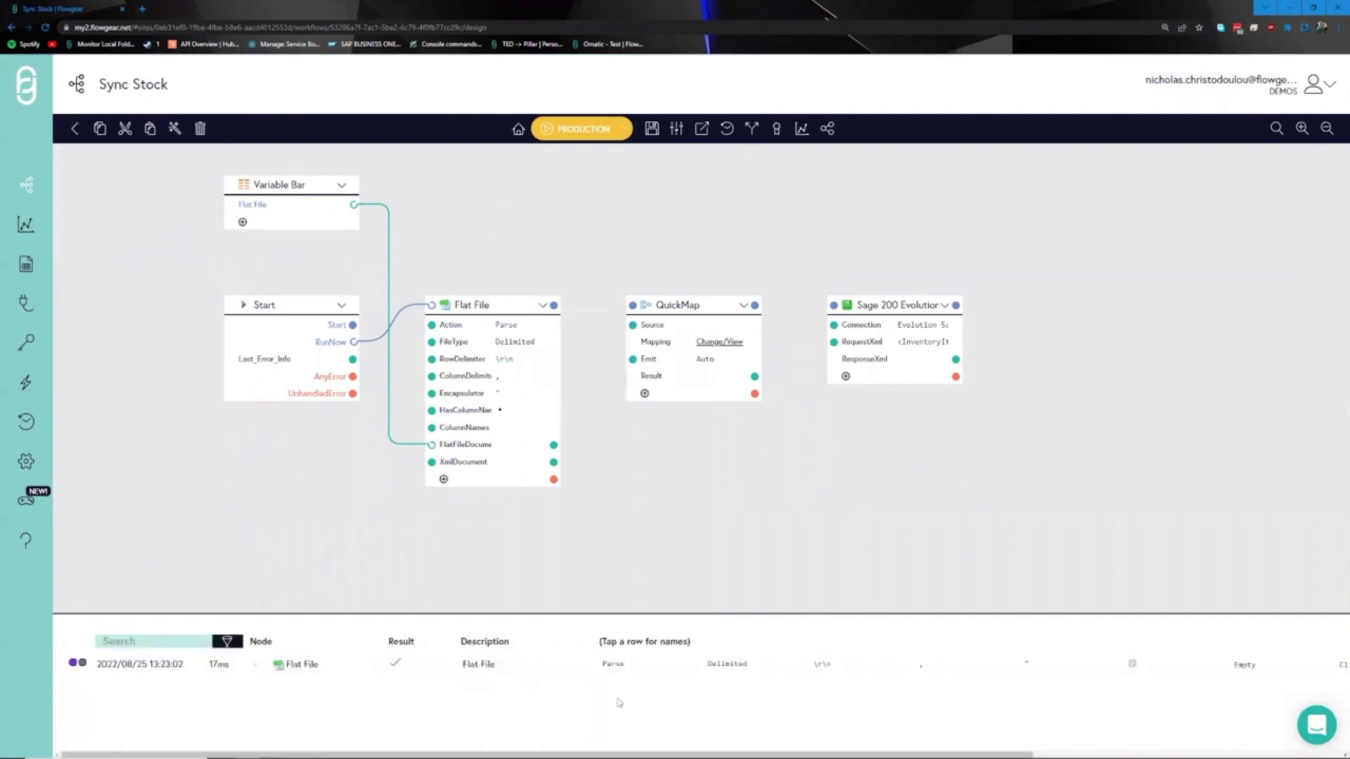
Open the logged XmlDocument output of the Flat File run and apply it as the node's XmlDocument sample.
left_click_drag(984, 747, 1309, 748)
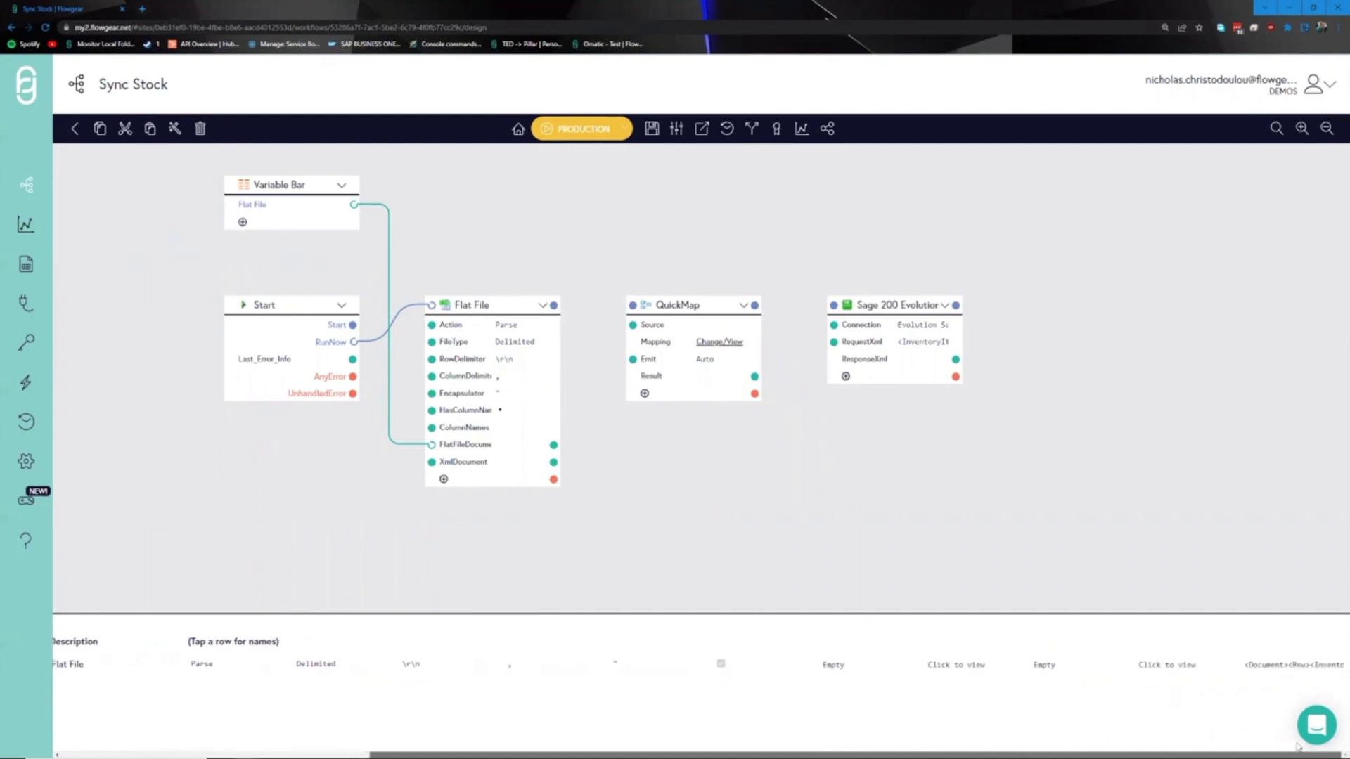
left_click(1304, 673)
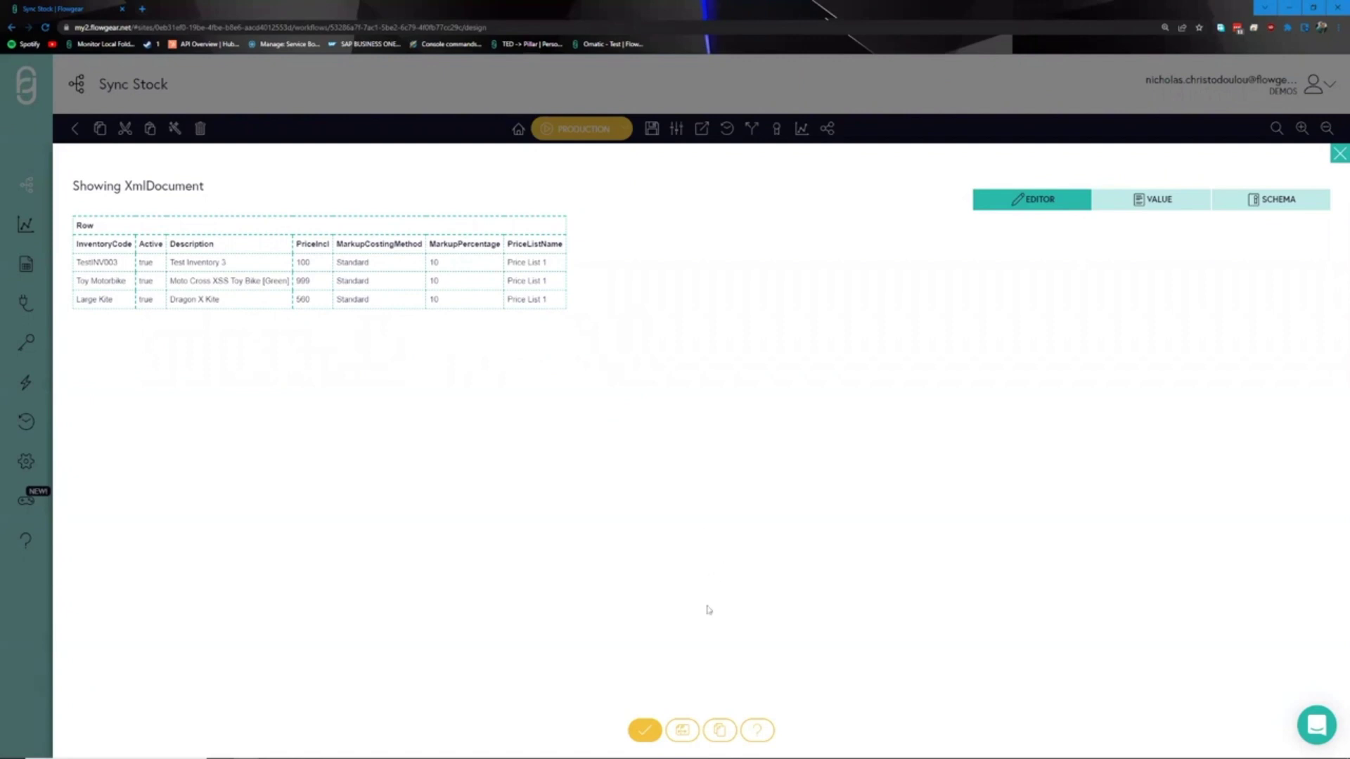
left_click(681, 733)
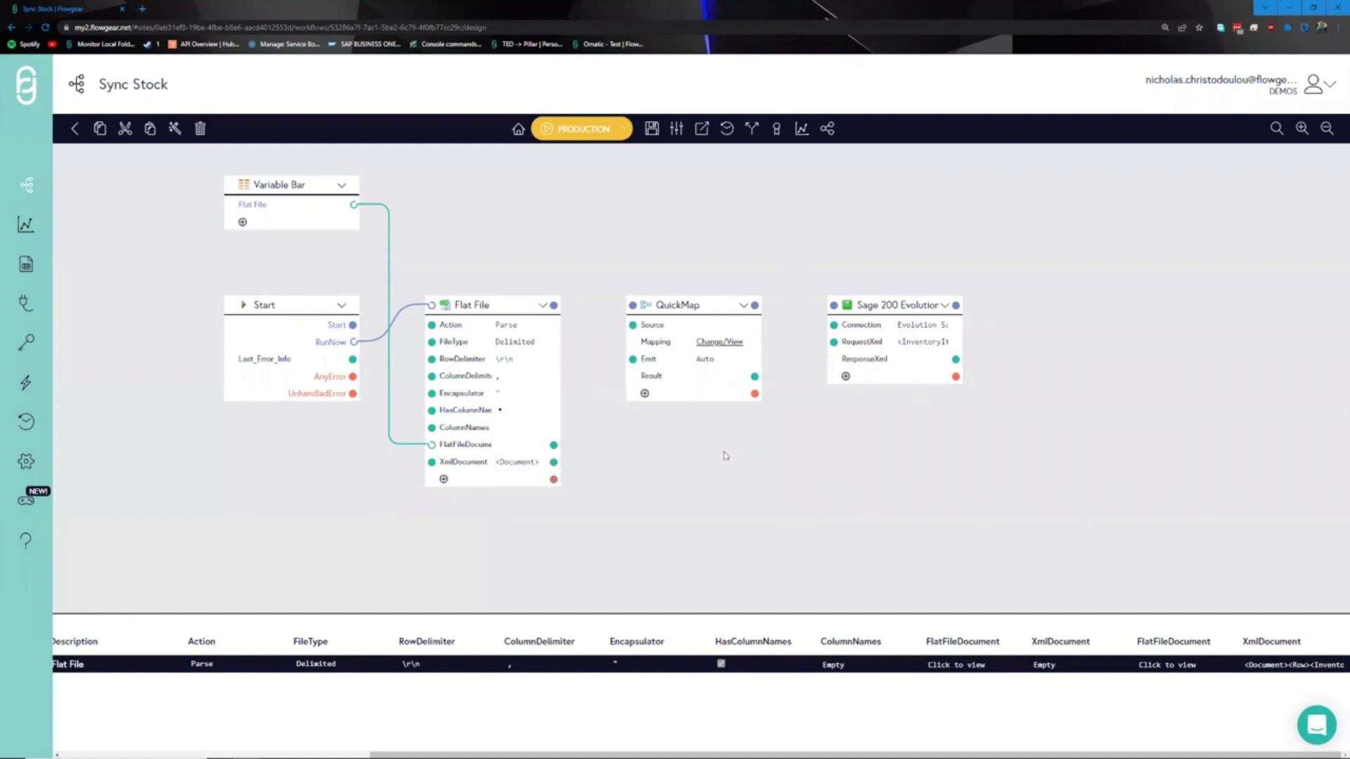
Link the Flat File node's XmlDocument output to QuickMap's Source and QuickMap's Result to the Sage 200 Evolution node's RequestXml.
left_click_drag(718, 460, 609, 482)
left_click_drag(542, 515, 548, 525)
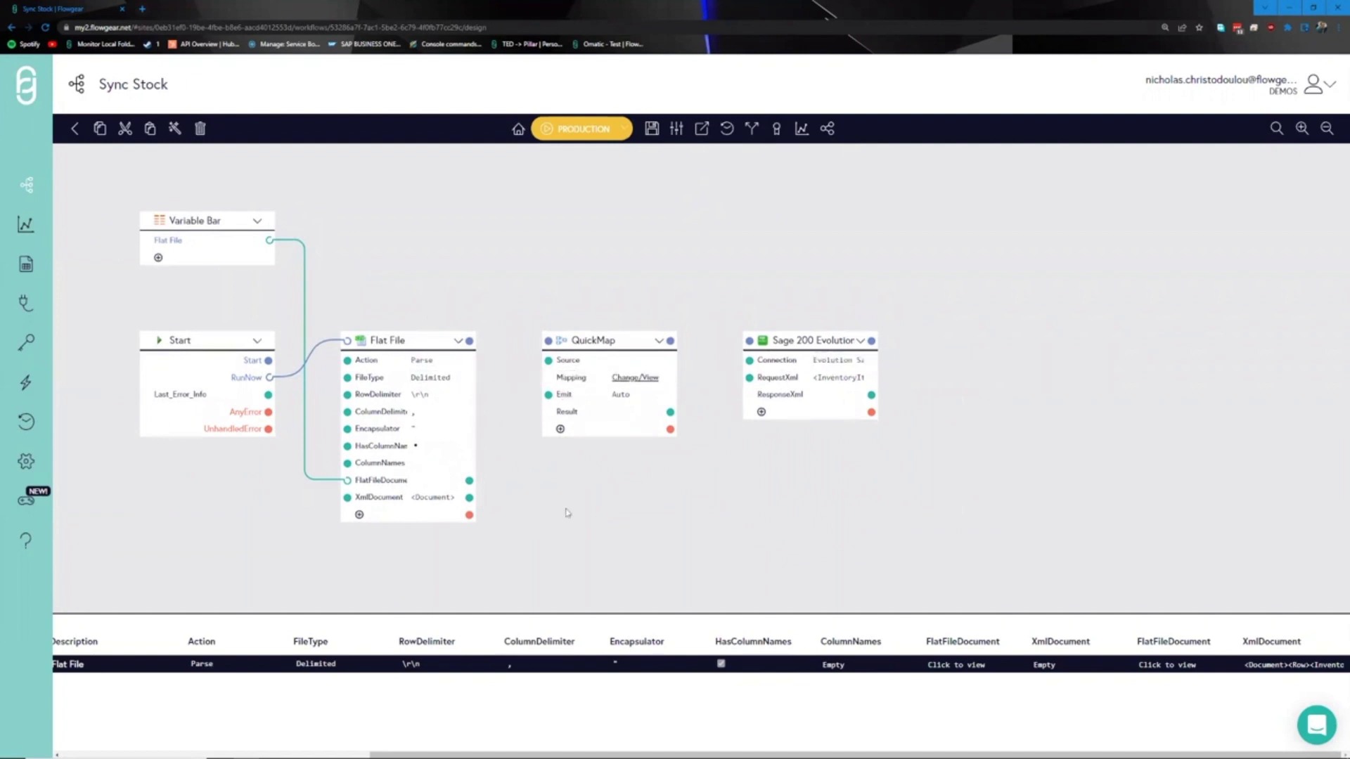
left_click_drag(470, 497, 548, 360)
left_click_drag(670, 411, 750, 378)
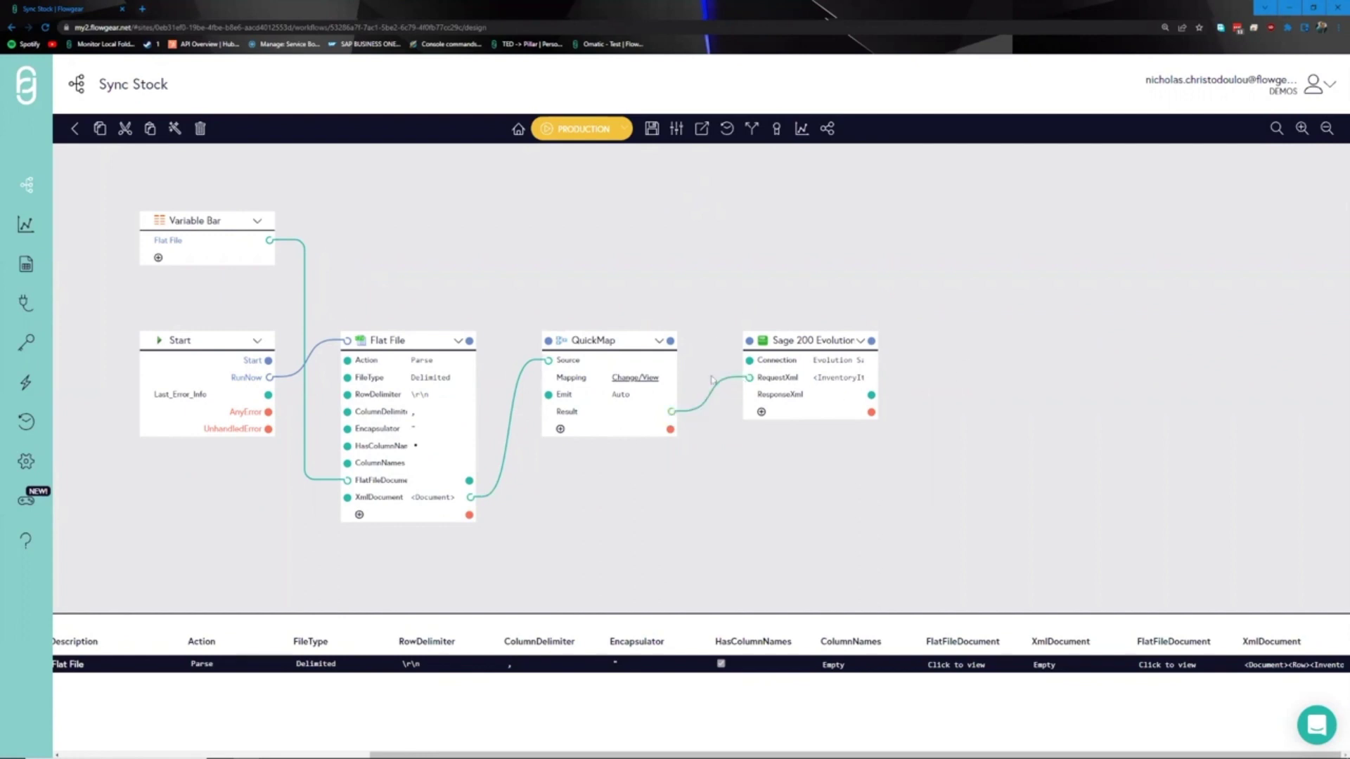
Open the QuickMap mapping and map Document to InventoryItems and Row to InventoryItem.
left_click(647, 378)
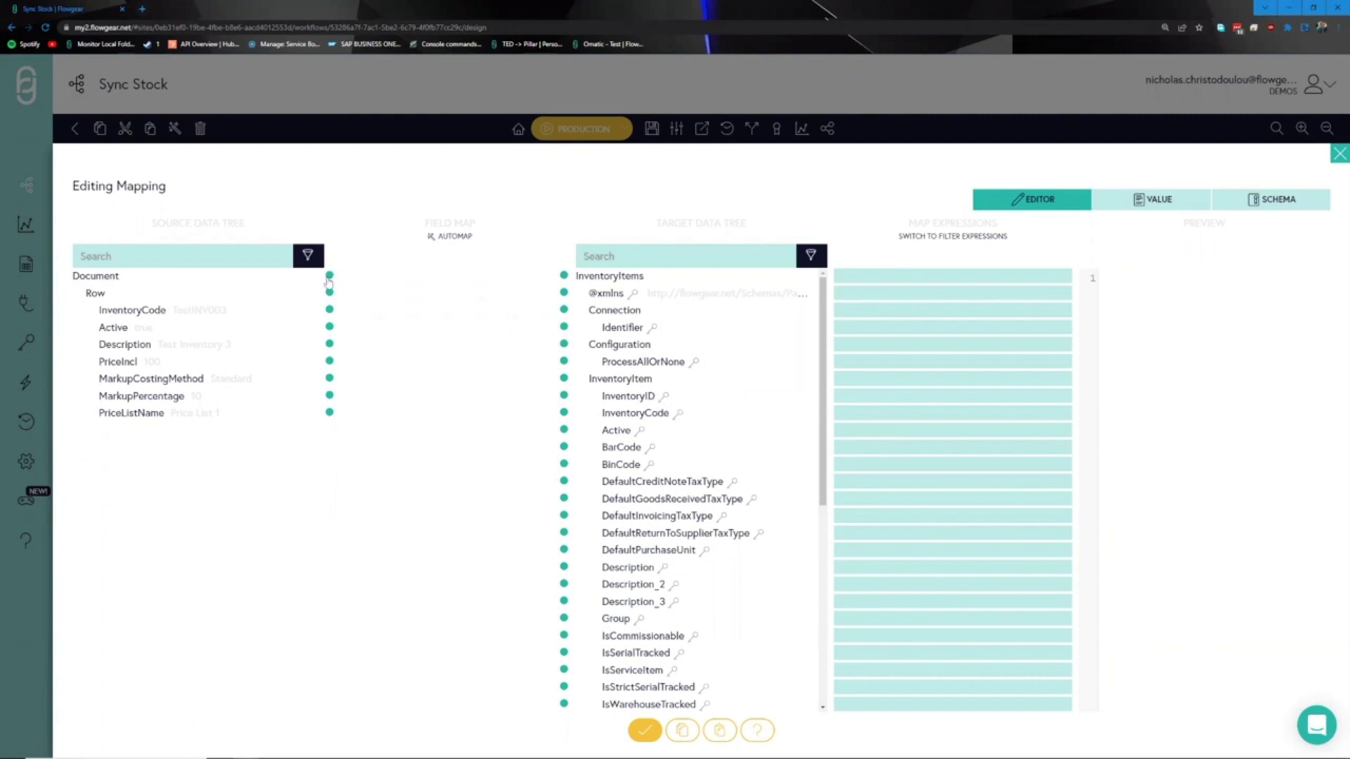
left_click_drag(329, 280, 563, 275)
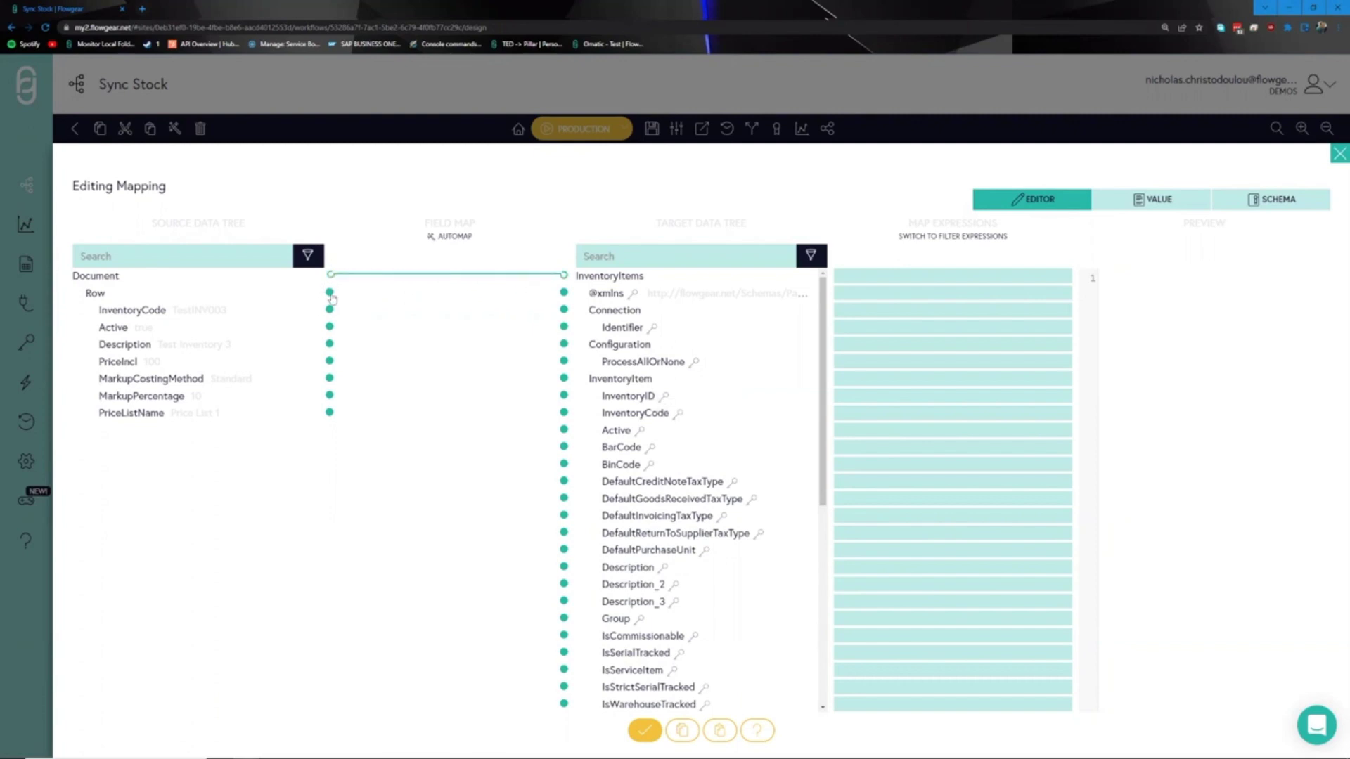
left_click_drag(330, 294, 563, 378)
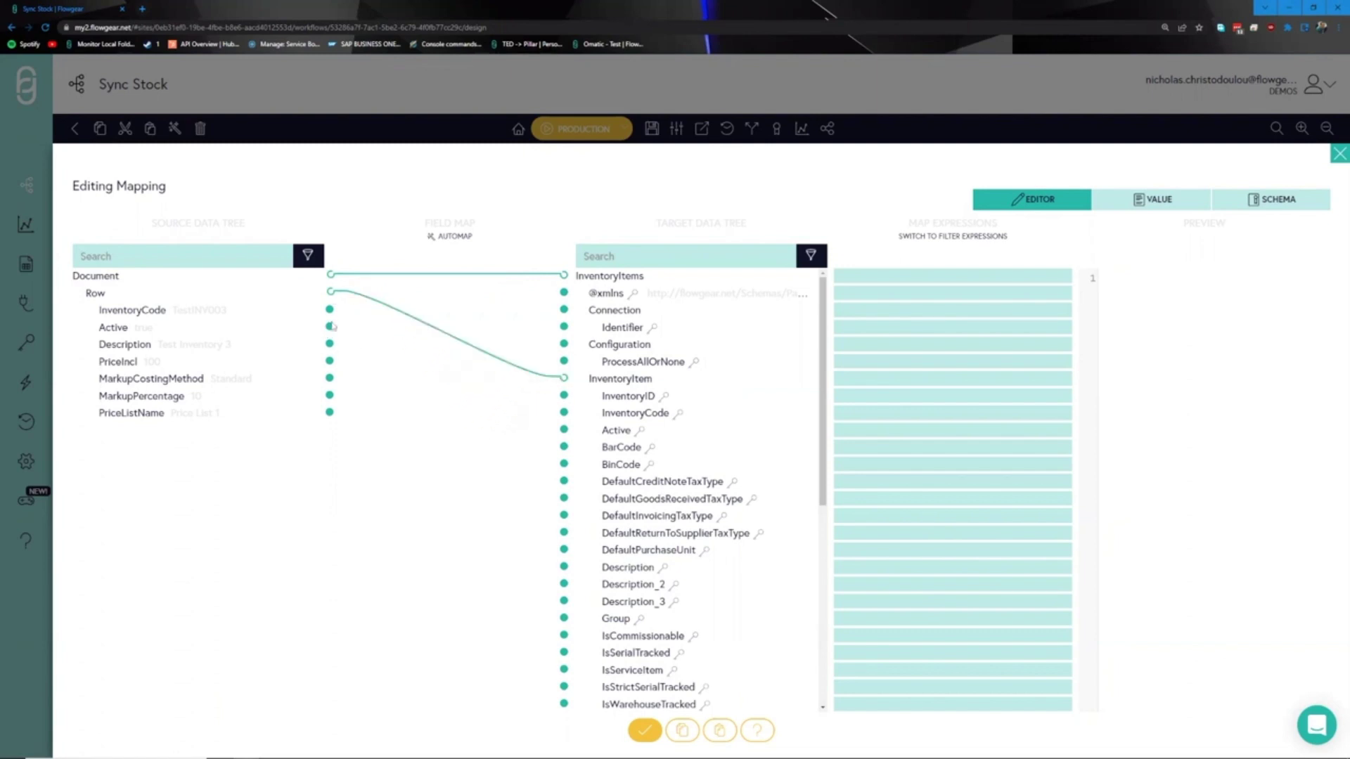
Map the source Active and InventoryCode fields to their InventoryItem counterparts and automap the remaining fields.
left_click_drag(329, 327, 564, 429)
left_click_drag(330, 310, 564, 412)
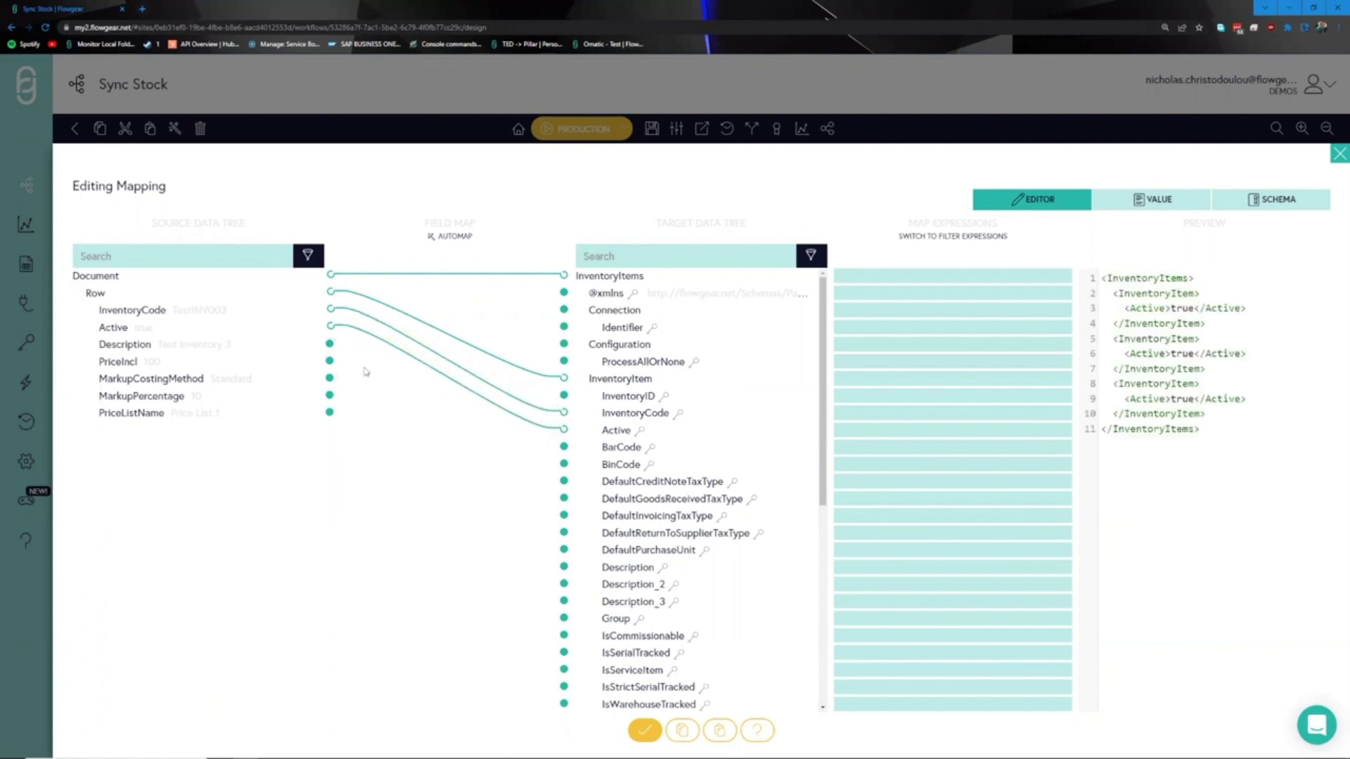
left_click(450, 238)
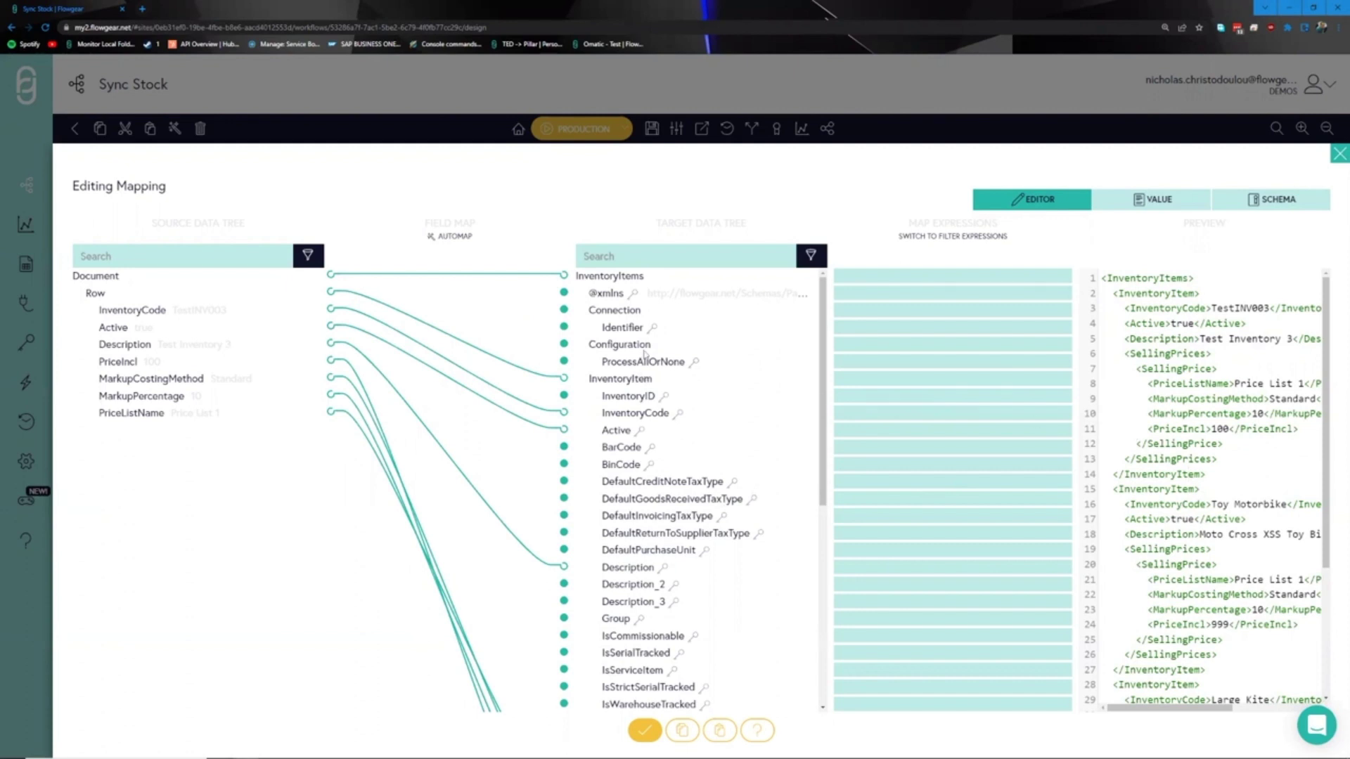
Set the map expression for Configuration's ProcessAllOrNone field to "true".
left_click(862, 362)
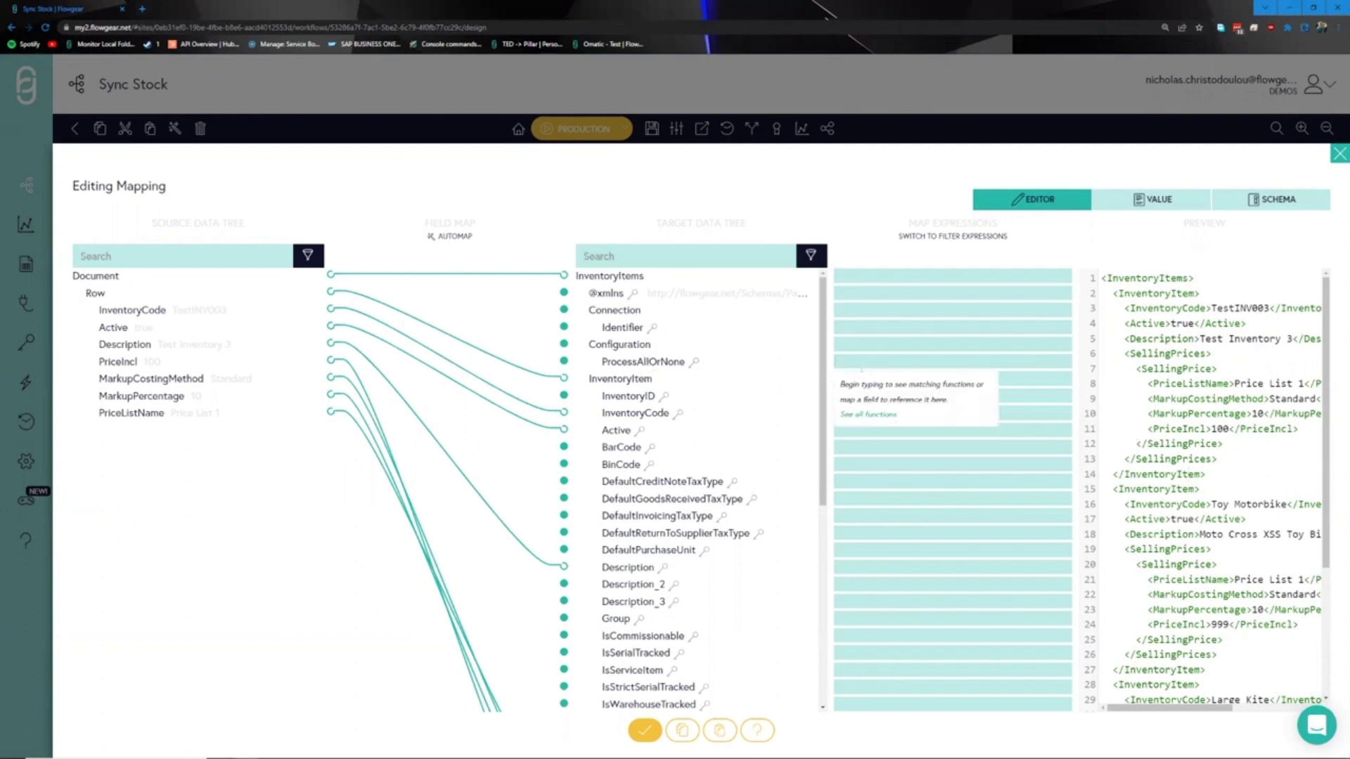
type("\"true")
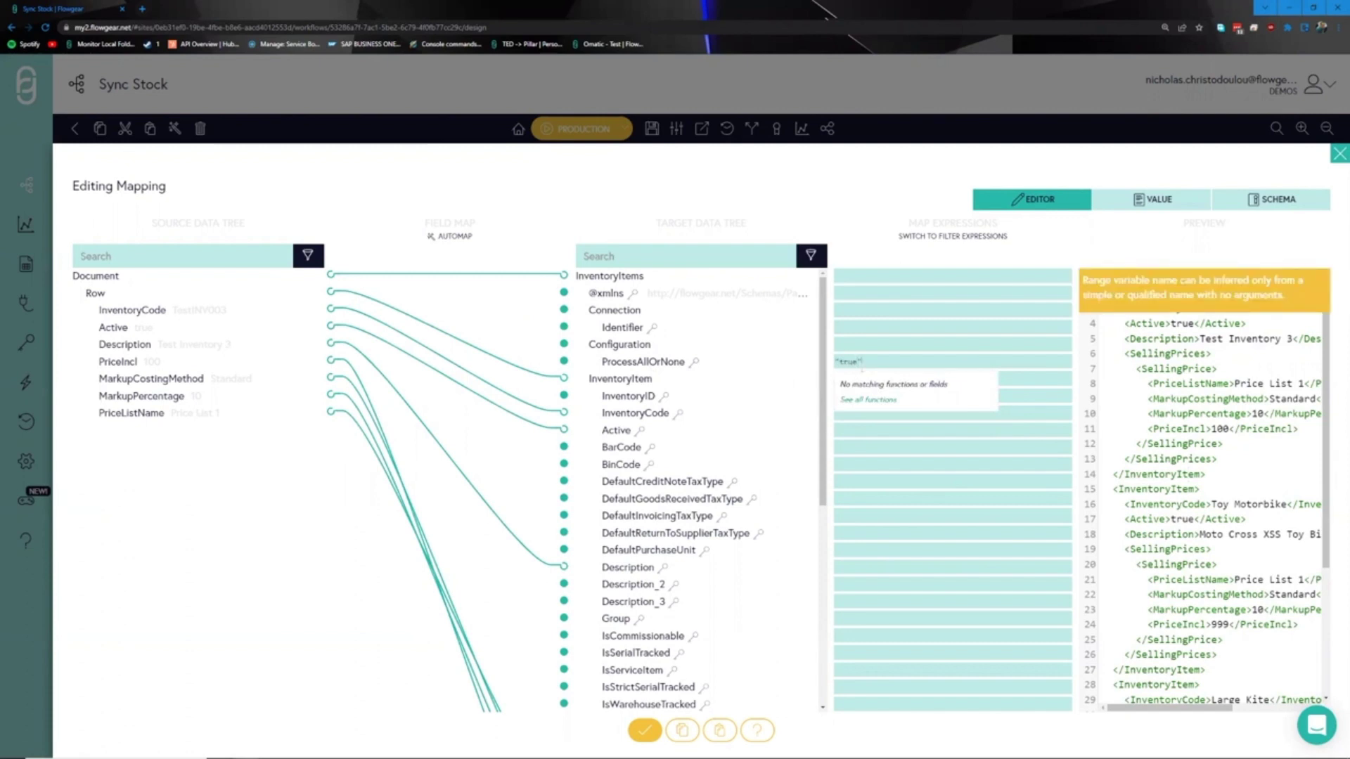
left_click(869, 459)
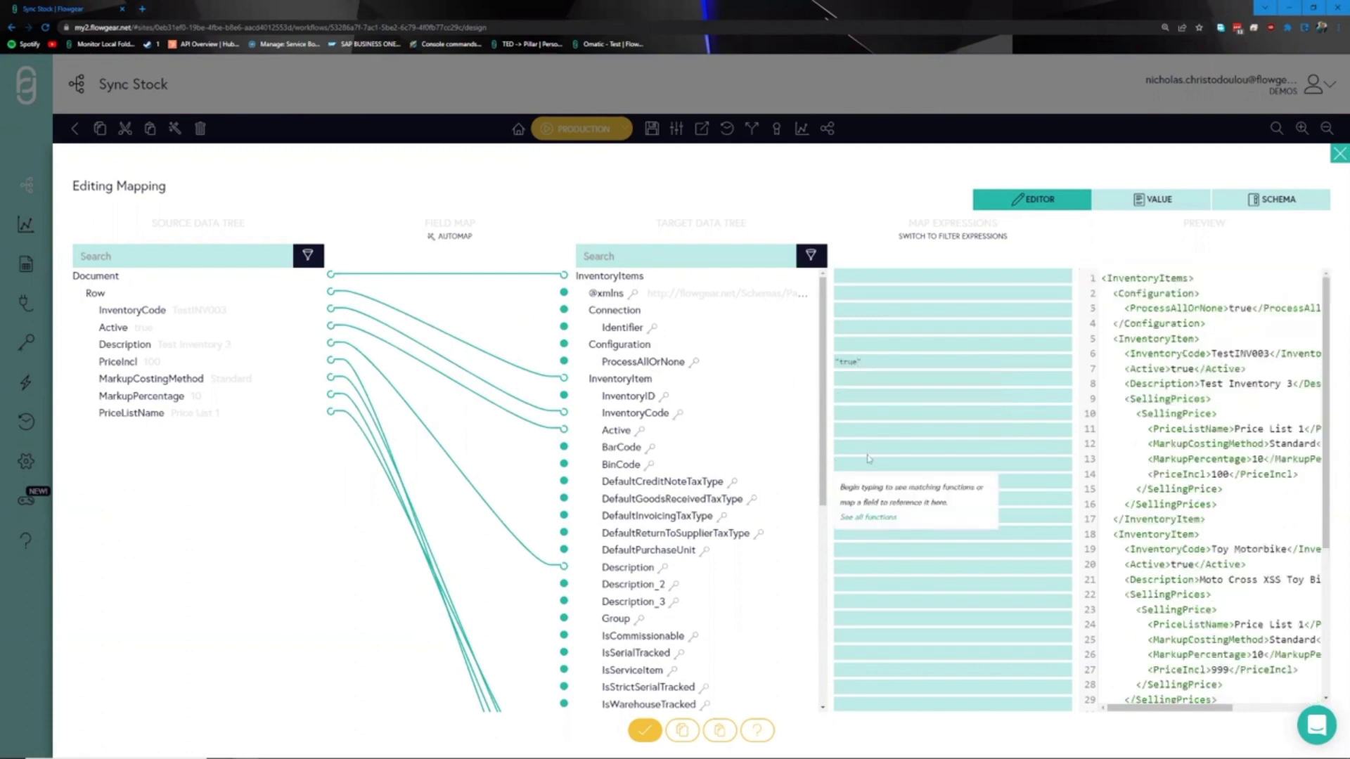
Keep the mapping and copy the quoted InventoryItems xmlns schema URL from the Sage 200 Evolution node's RequestXml.
left_click_drag(645, 293, 773, 304)
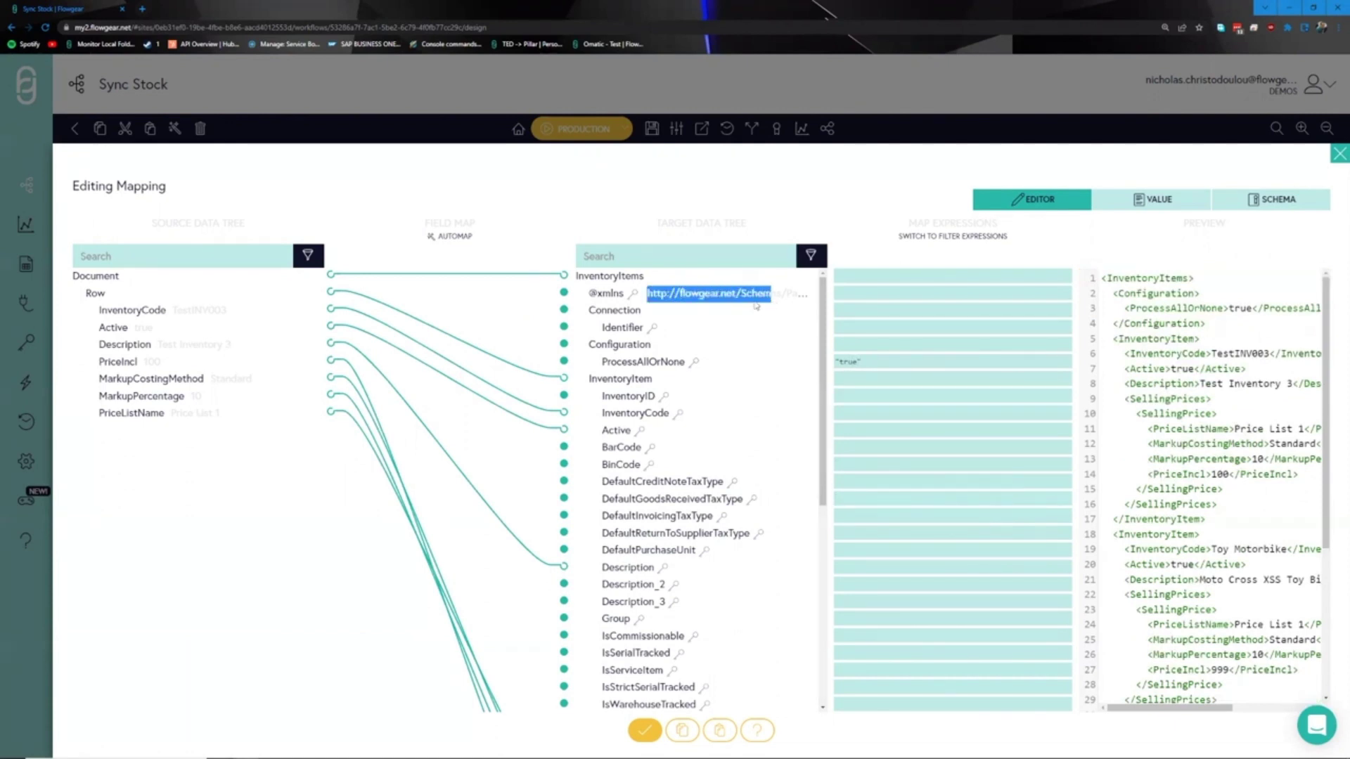
left_click(645, 730)
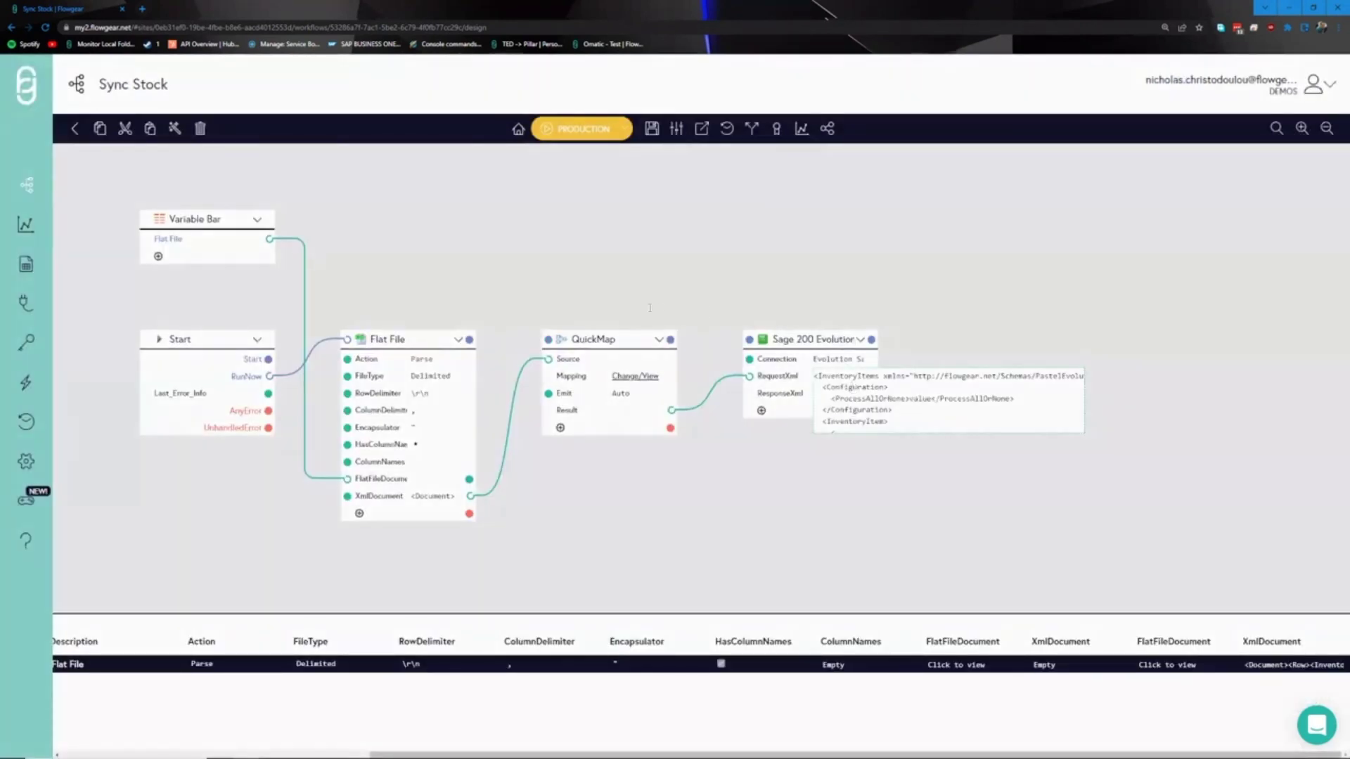
left_click(837, 377)
left_click_drag(595, 225, 232, 225)
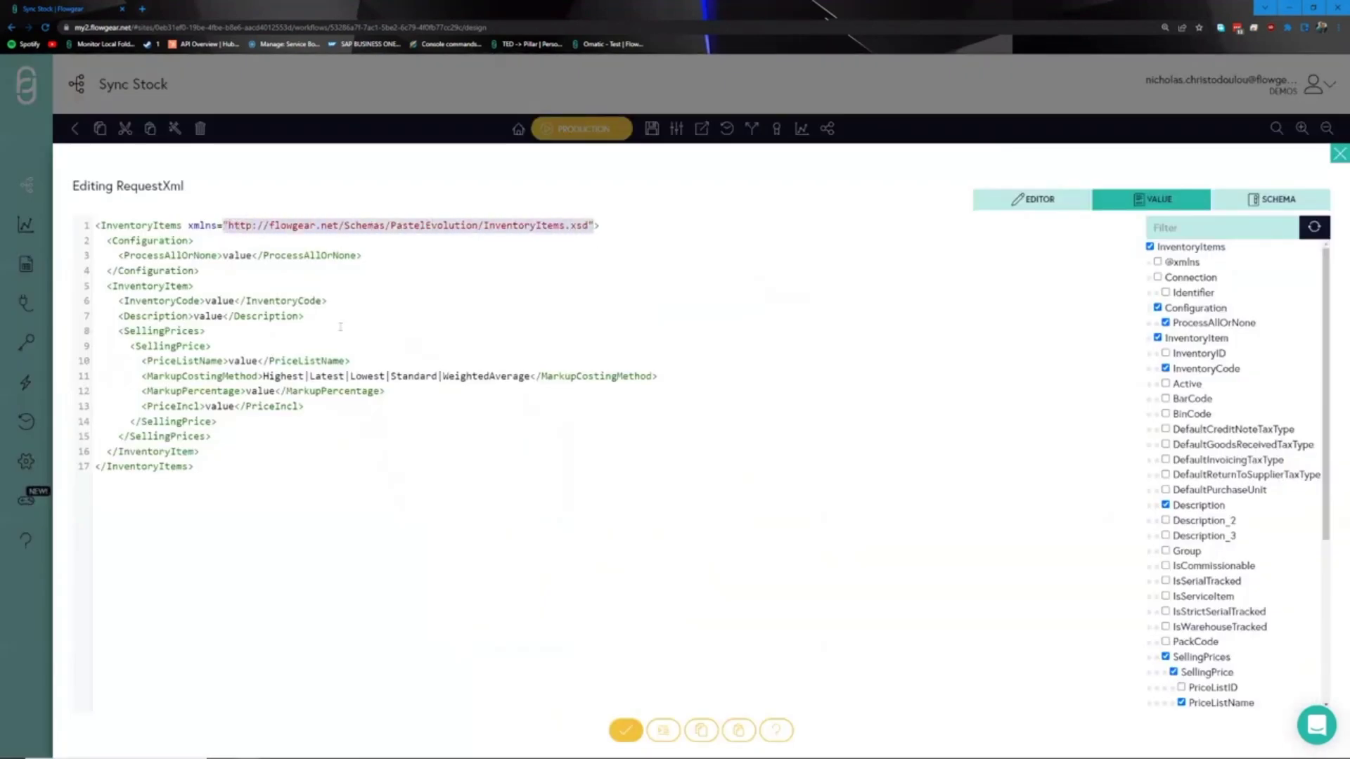
left_click(623, 732)
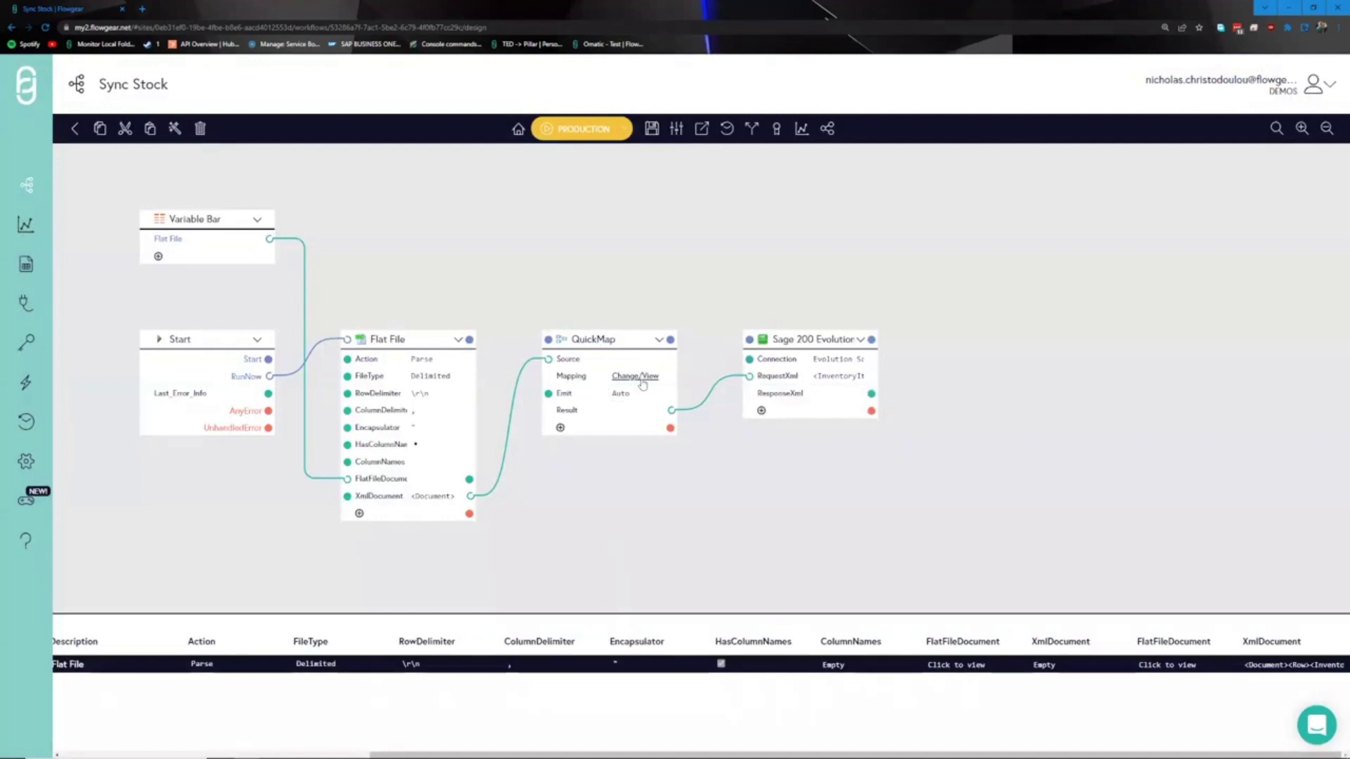
left_click(637, 391)
left_click(863, 294)
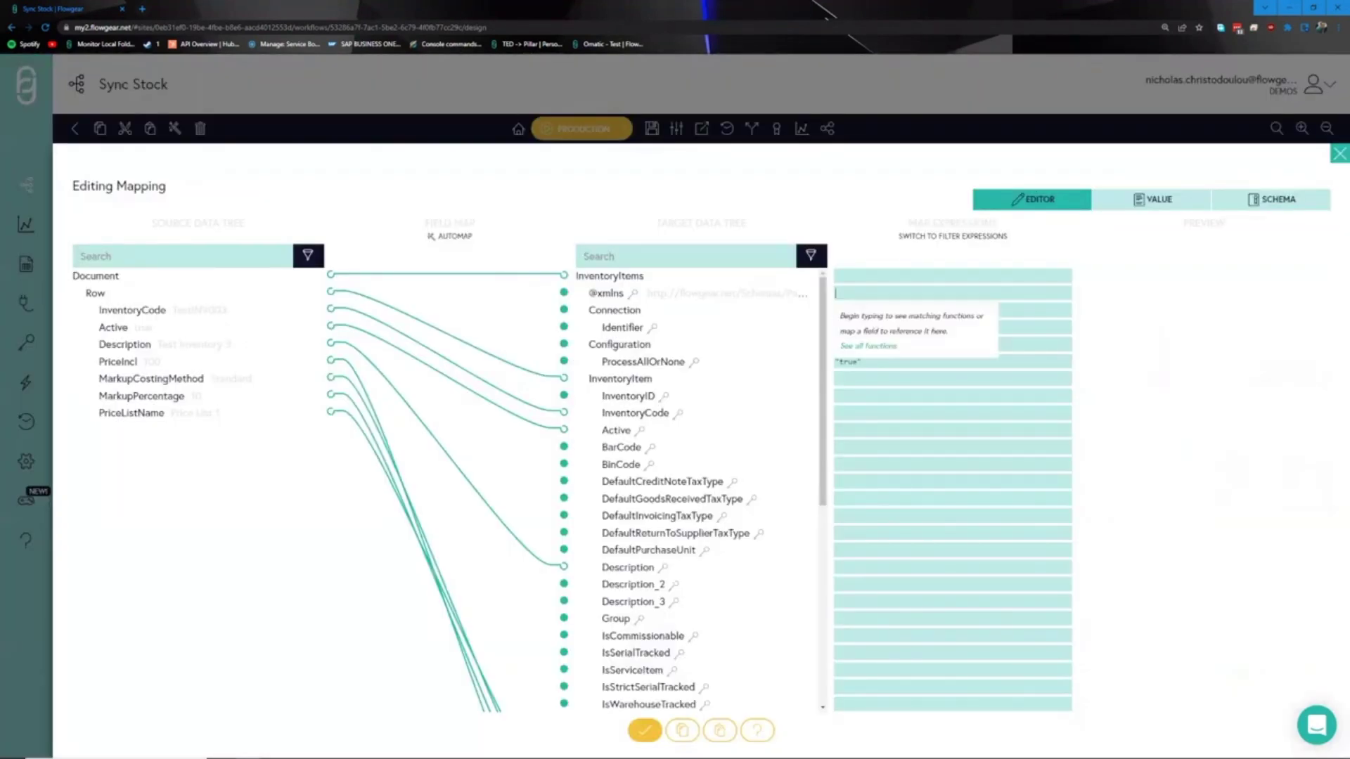
key("ctrl+v")
left_click(1149, 446)
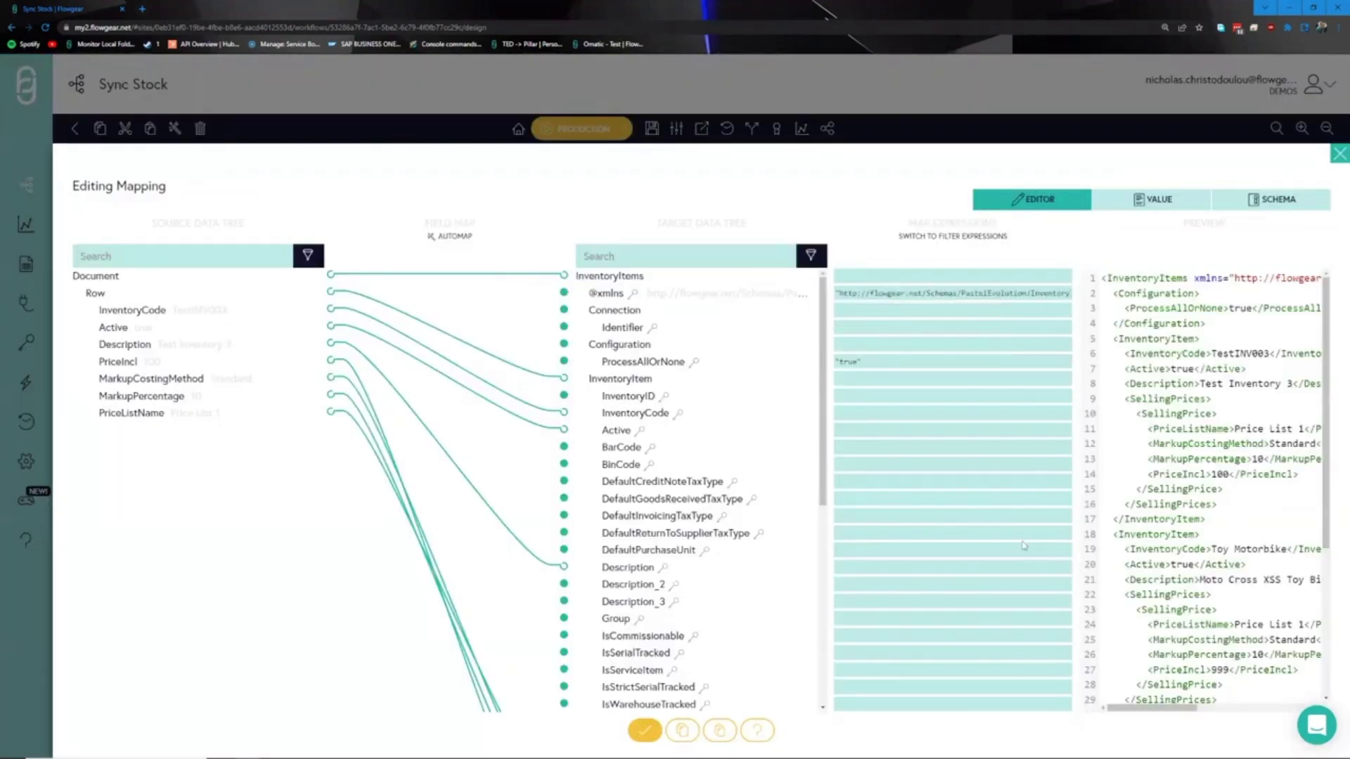
scroll(1166, 315, "down", 2)
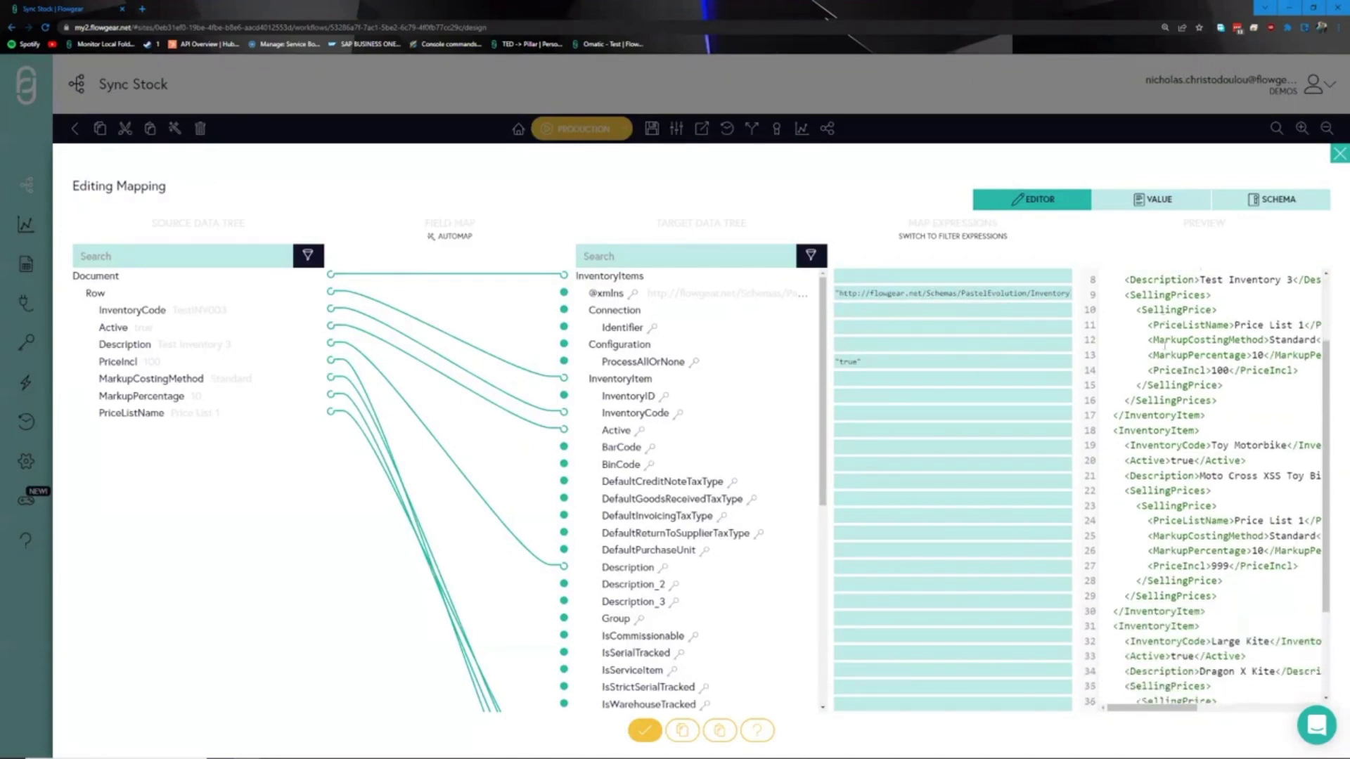
scroll(1167, 345, "up", 2)
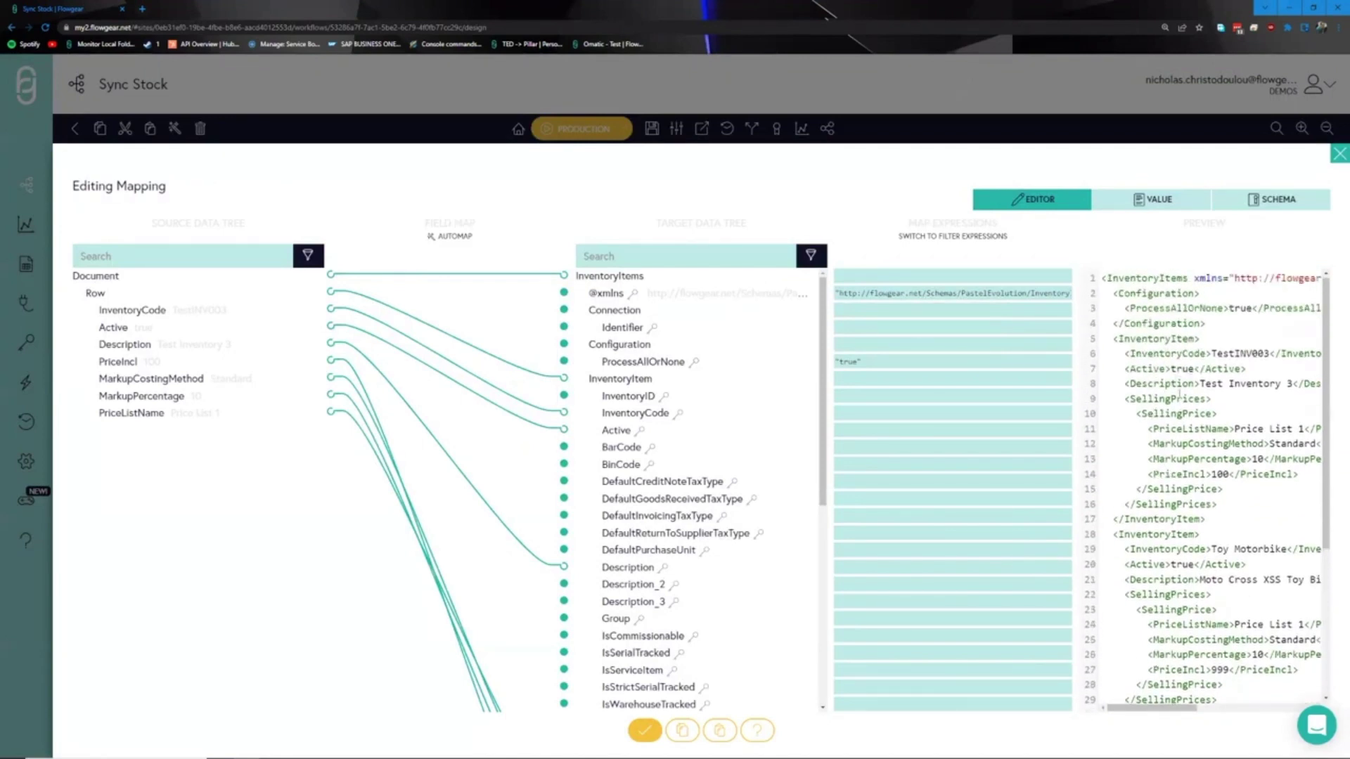
scroll(1209, 485, "down", 2)
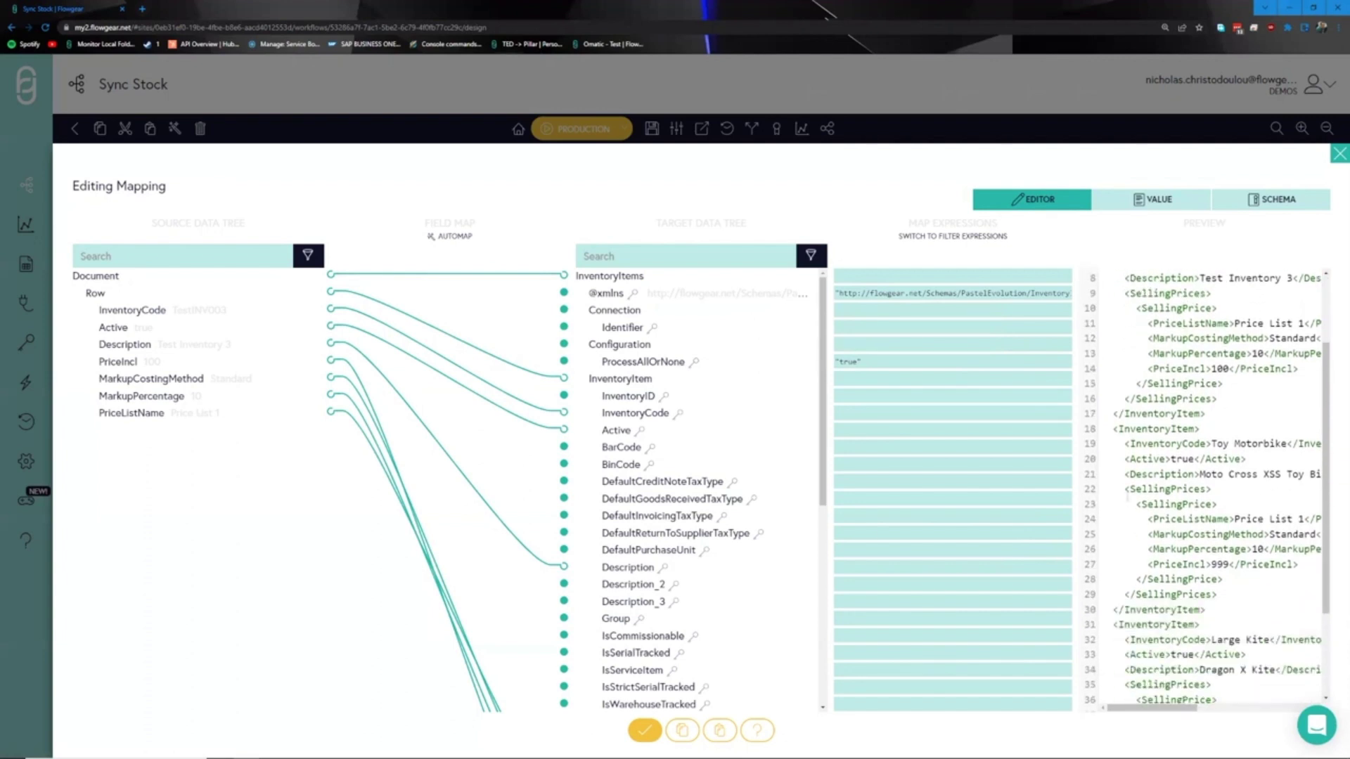
scroll(1208, 488, "down", 2)
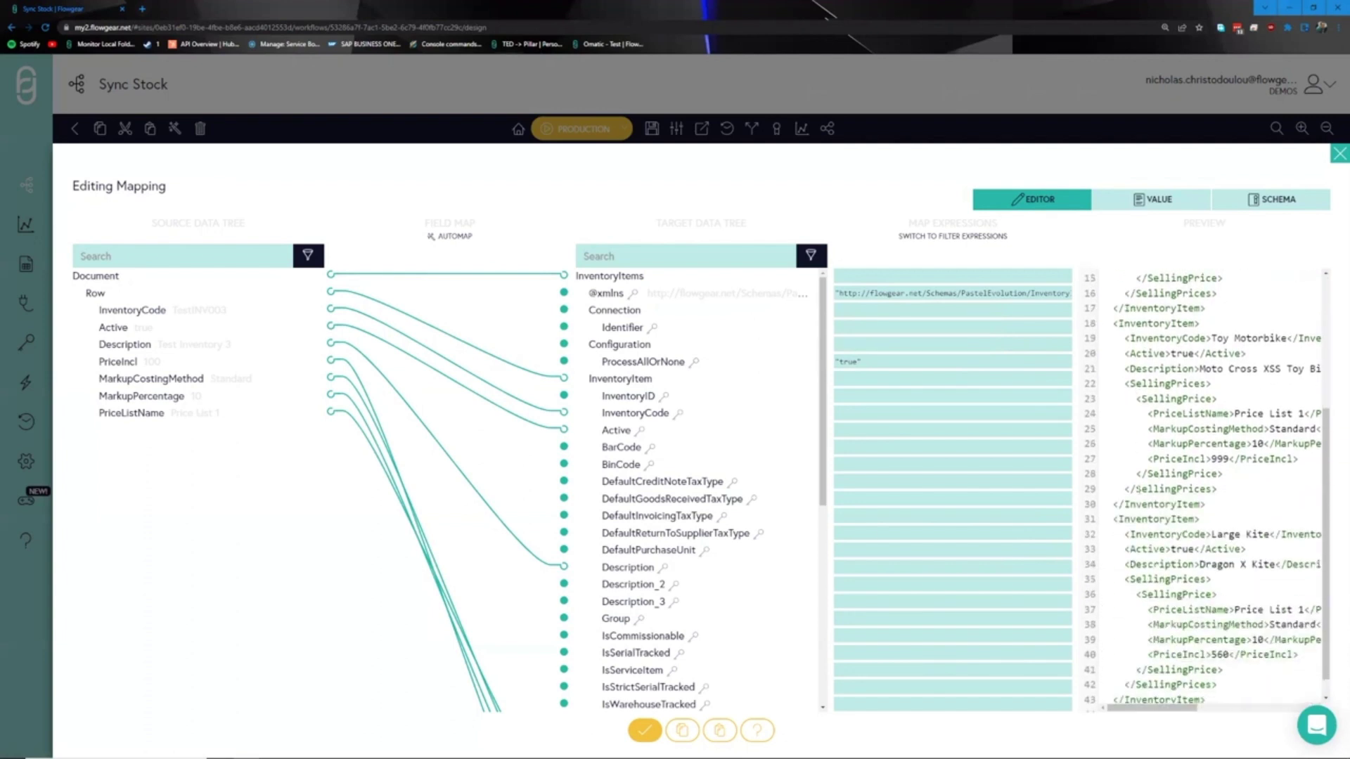
left_click(645, 730)
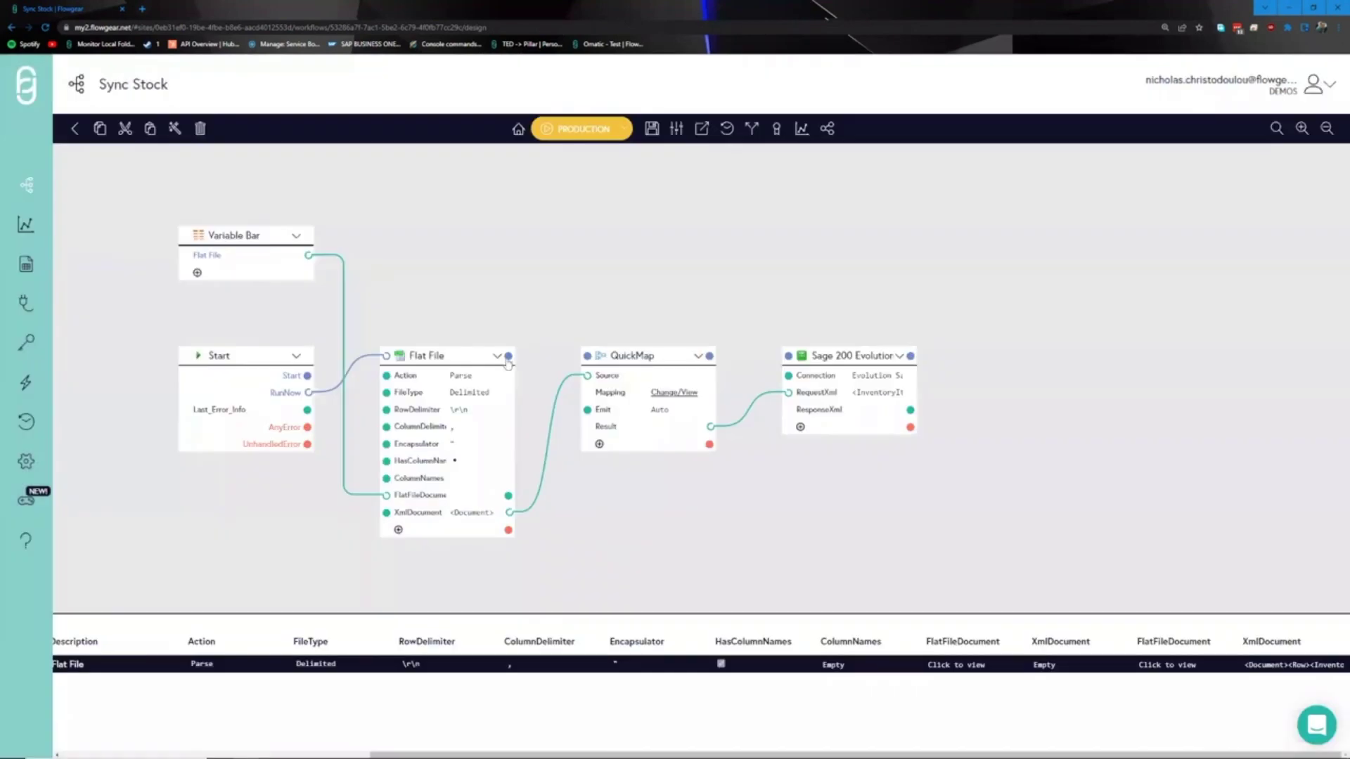
Connect the execution flow from Flat File through QuickMap to Sage 200 Evolution, and save the workflow with the Test environment selected.
left_click_drag(710, 356, 788, 355)
left_click(627, 130)
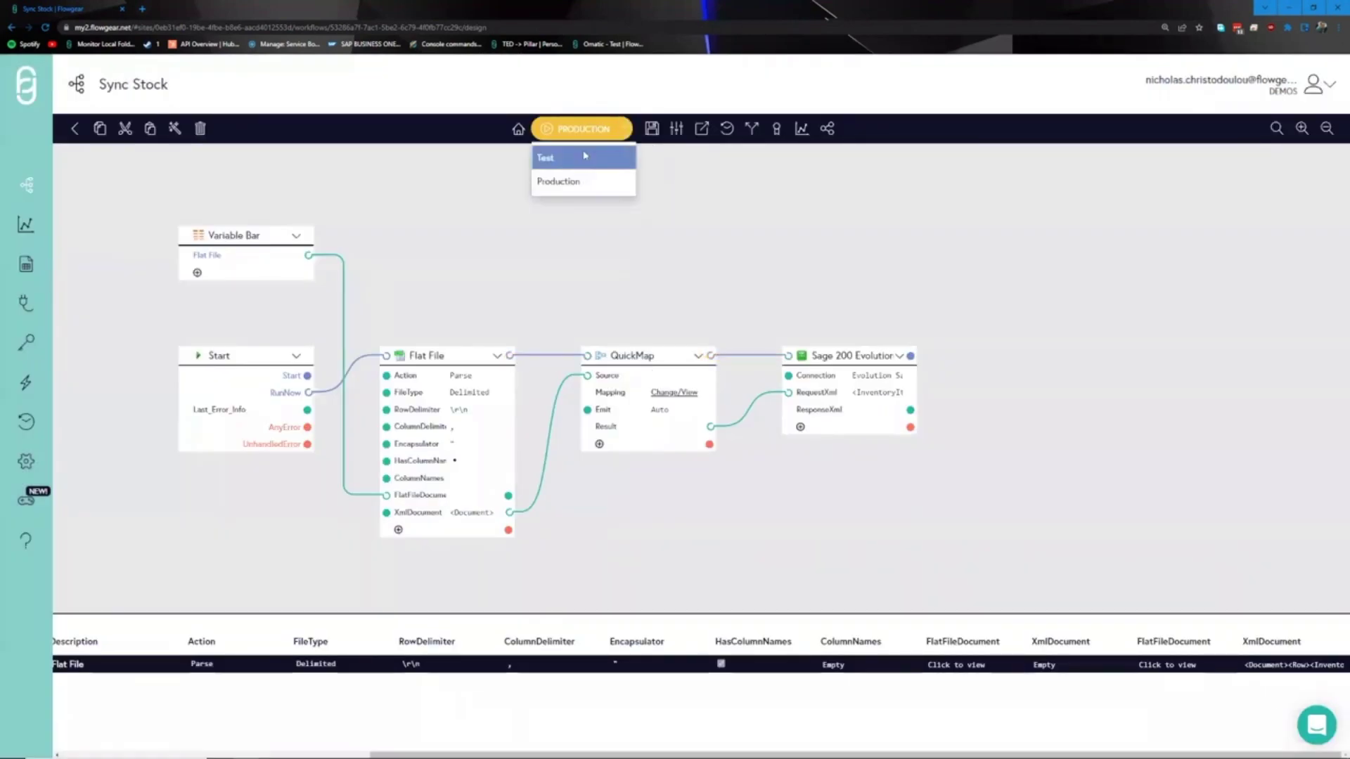
left_click(555, 154)
left_click_drag(660, 265, 640, 261)
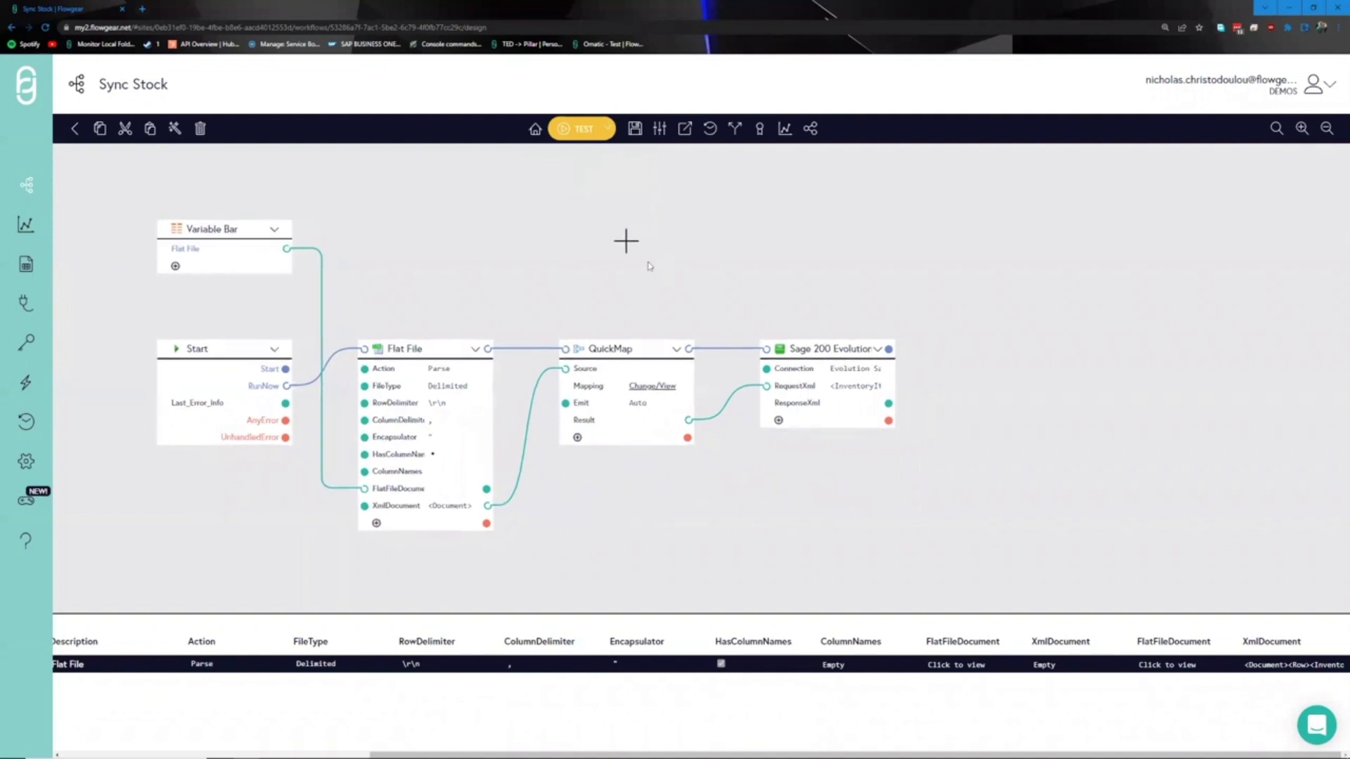
left_click(635, 129)
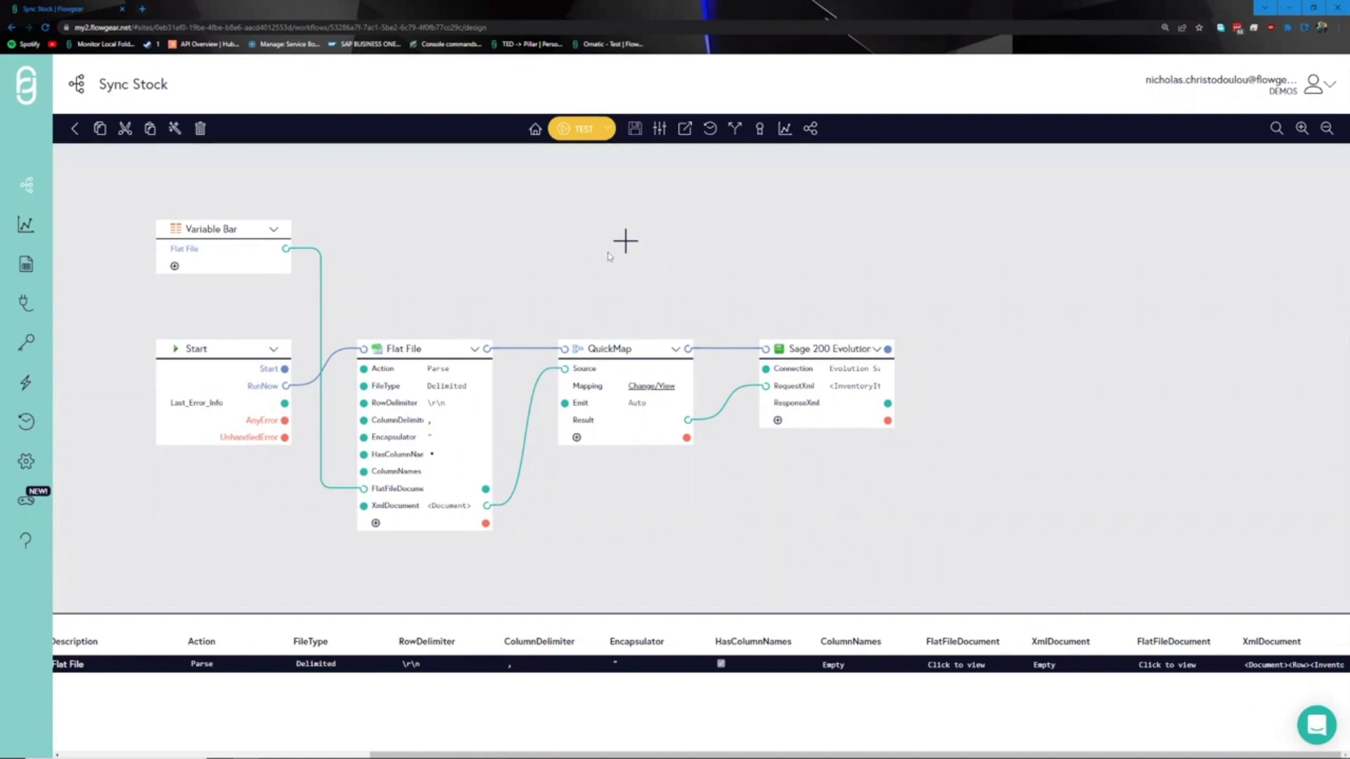
Switch to Sage 200 Evolution, check the existing inventory items, and return to the Flowgear workflow design.
key("alt+Tab")
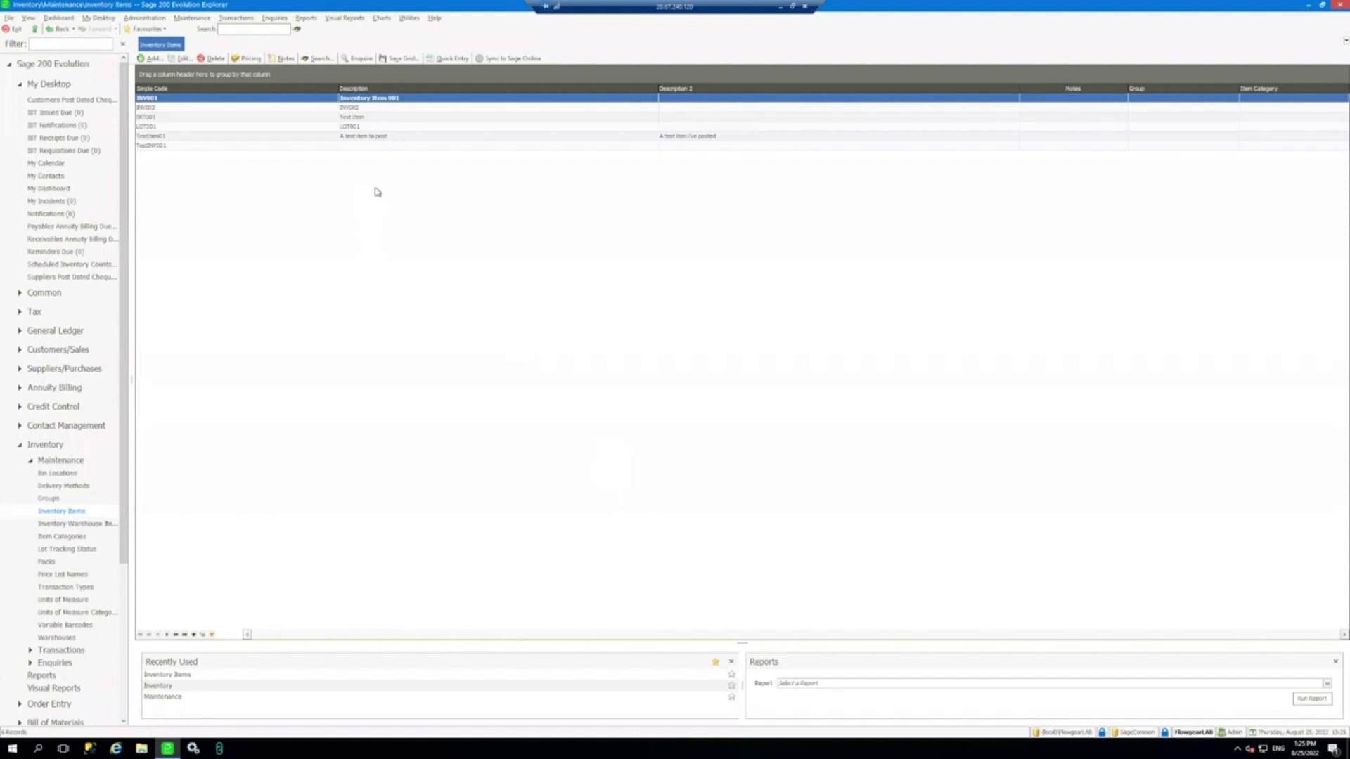
left_click(161, 110)
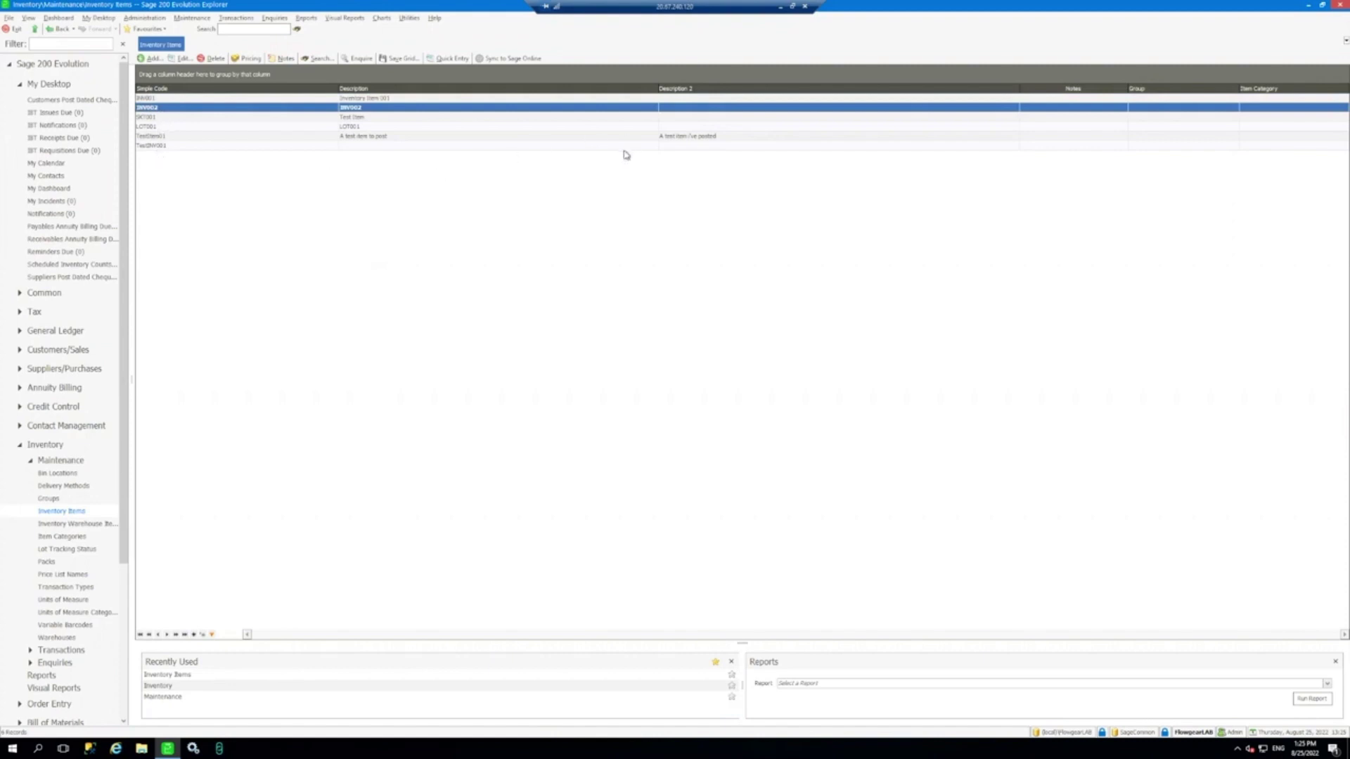
left_click(780, 6)
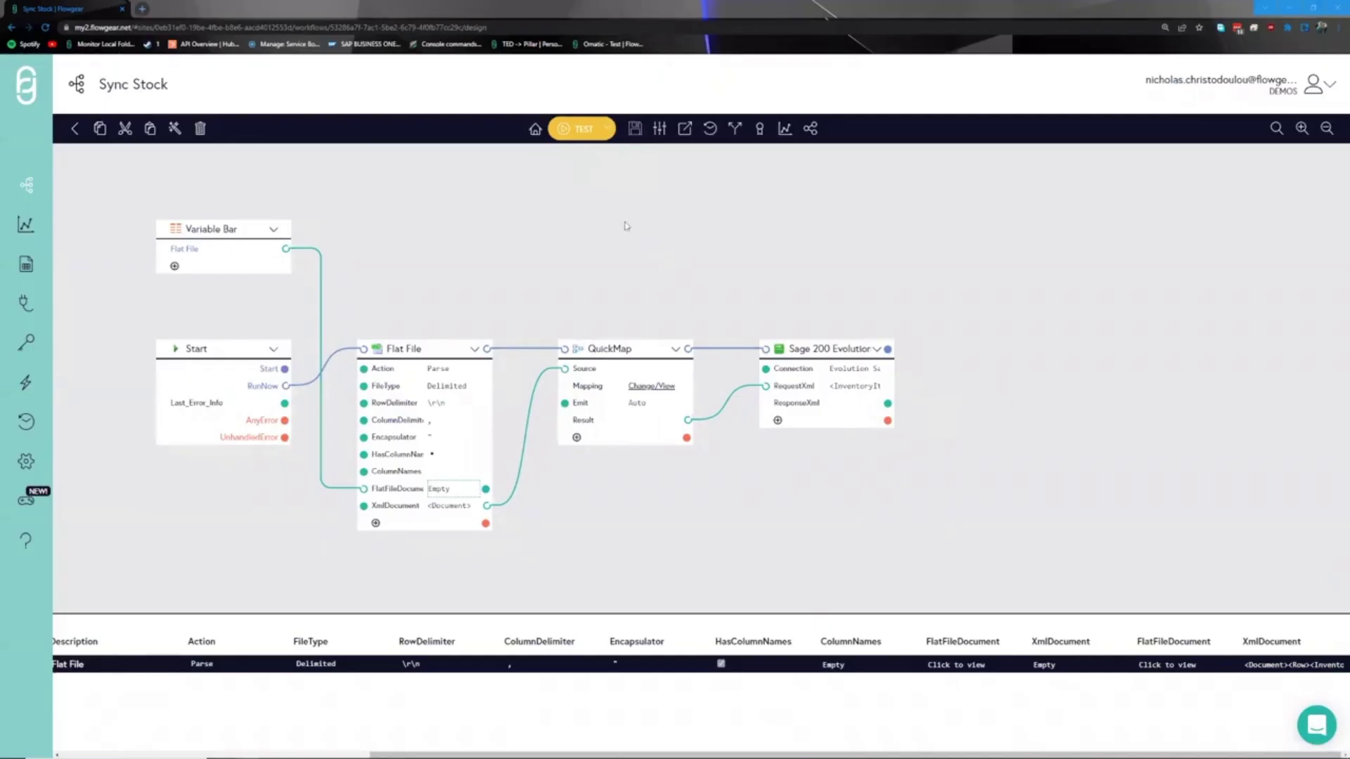
Try to run the workflow in Test directly from the design view, and save the workflow.
left_click(578, 129)
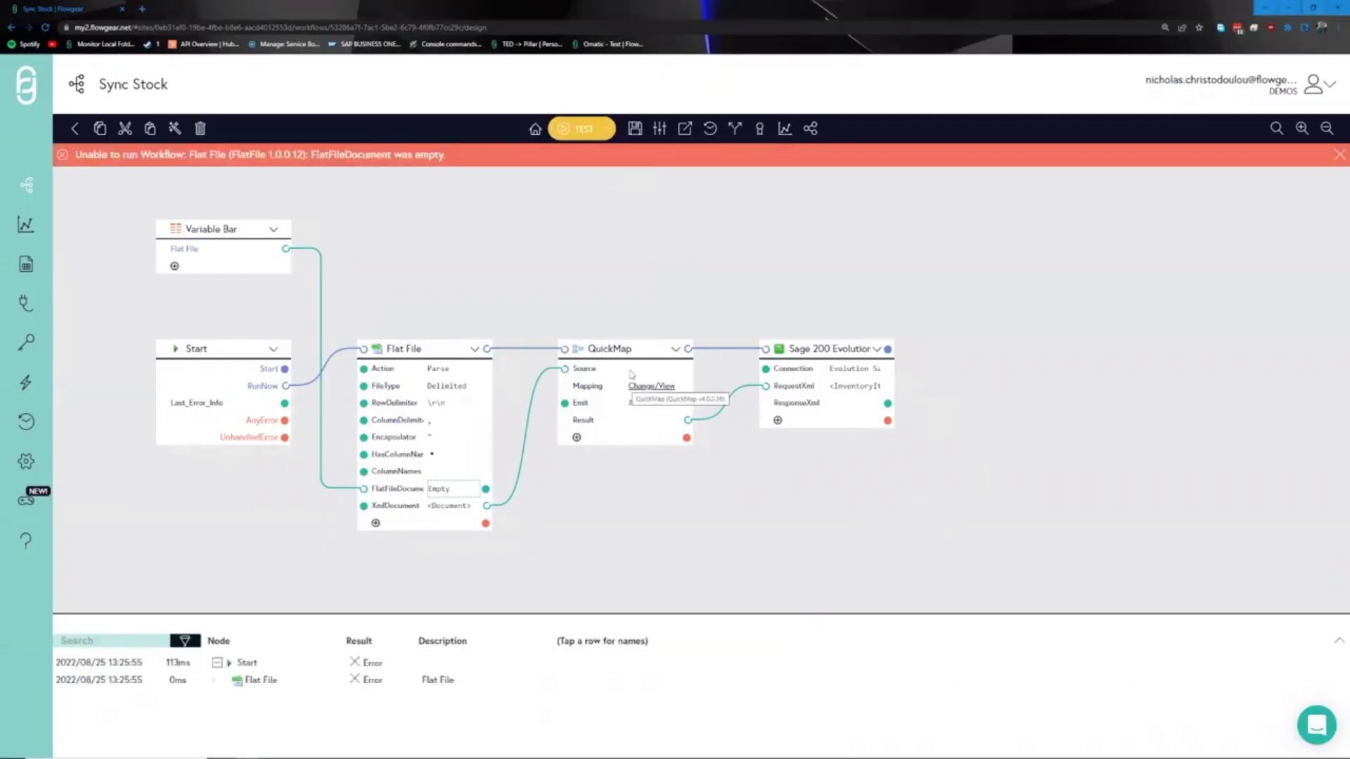
left_click_drag(572, 299, 583, 298)
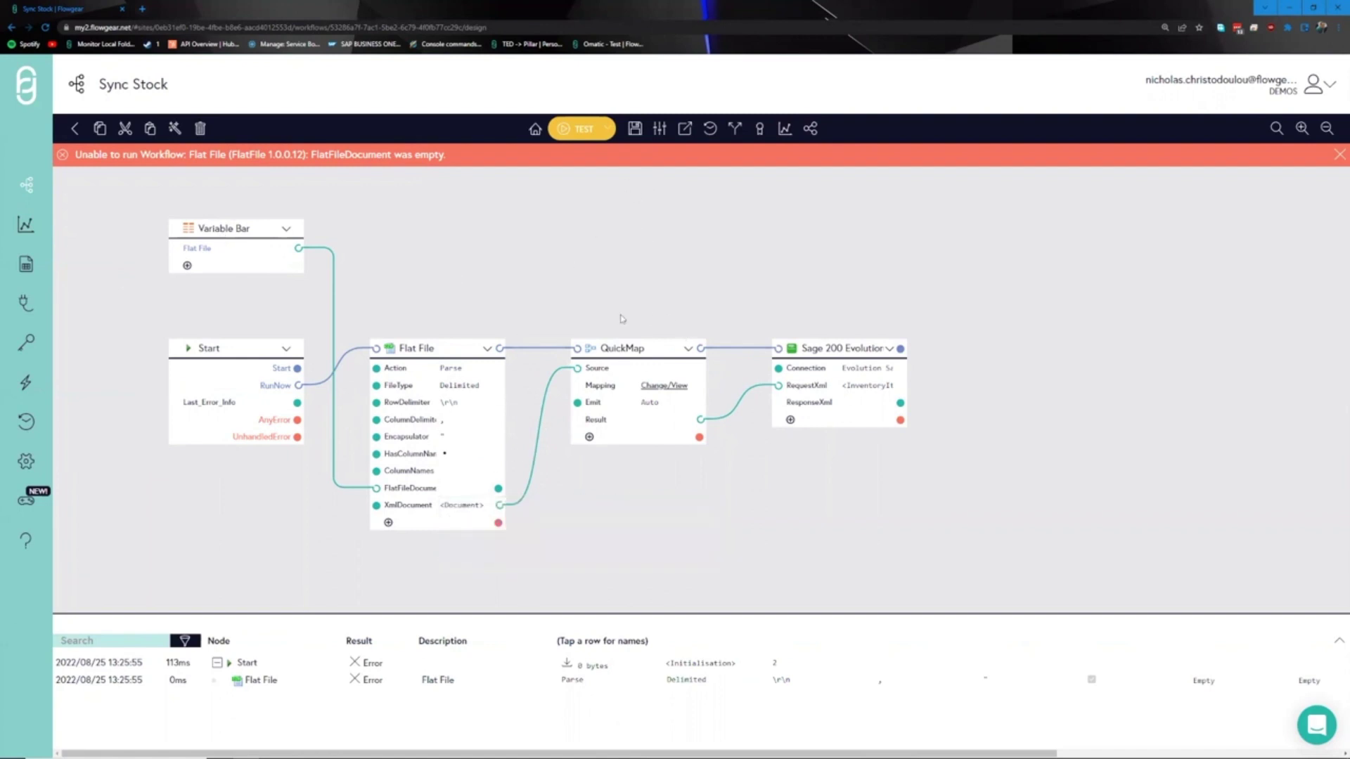
left_click(635, 128)
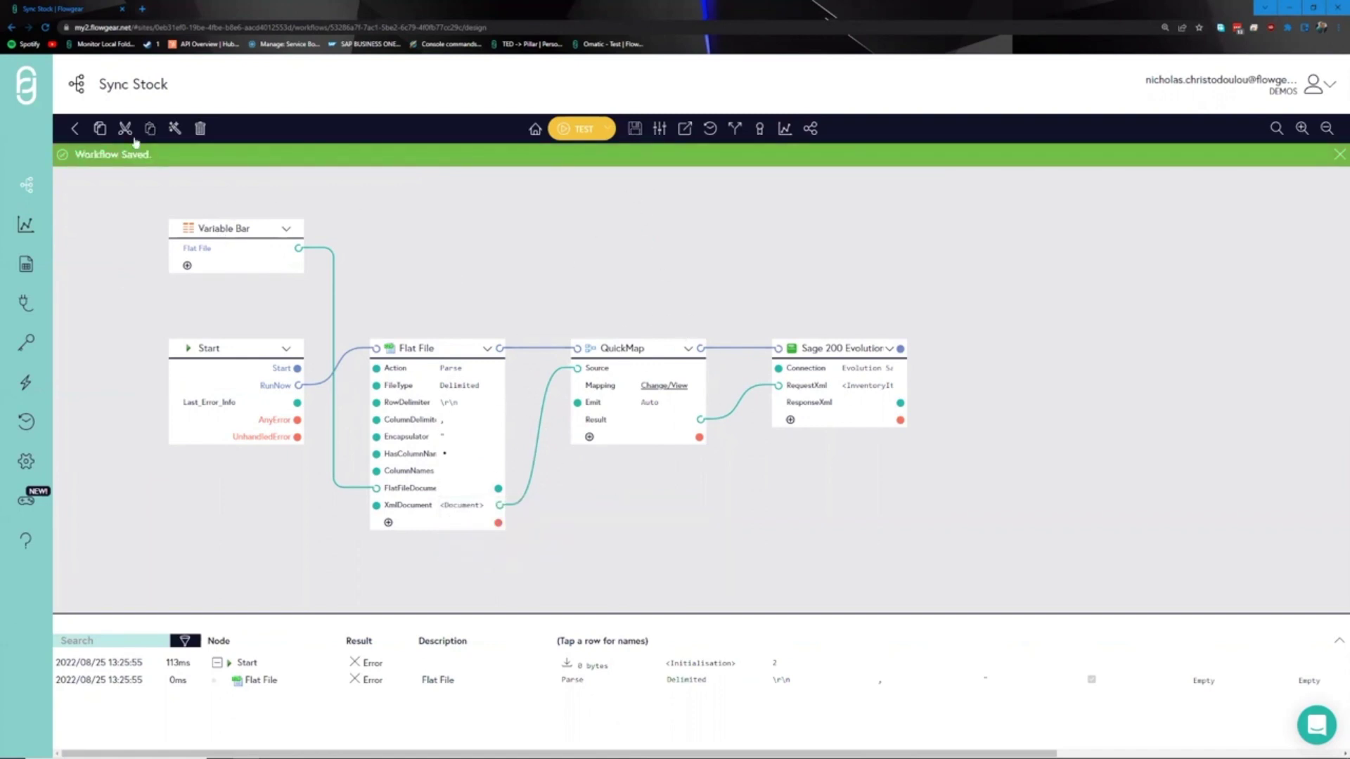
Open the workflow's run screen, upload Uploaded Flat File.txt as the Flat File parameter, and run the workflow.
left_click(75, 128)
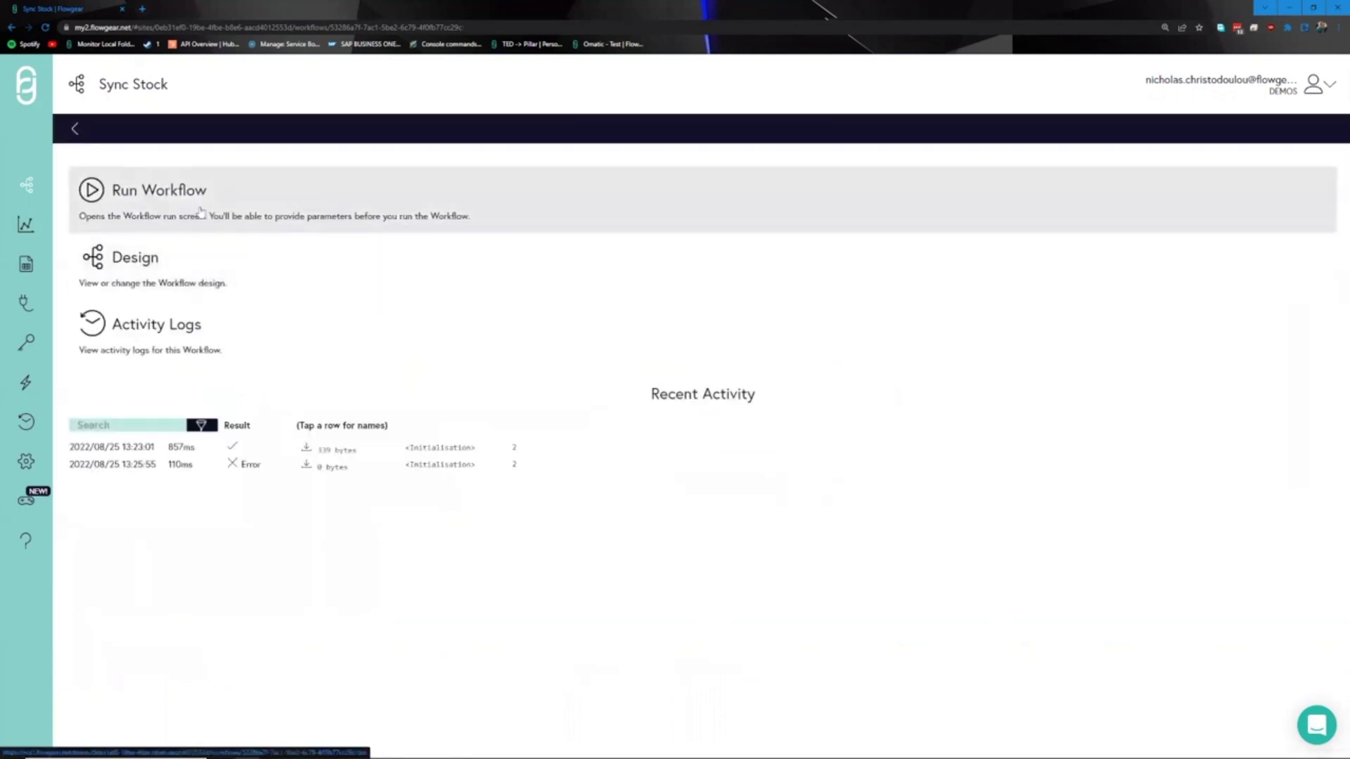
left_click(201, 211)
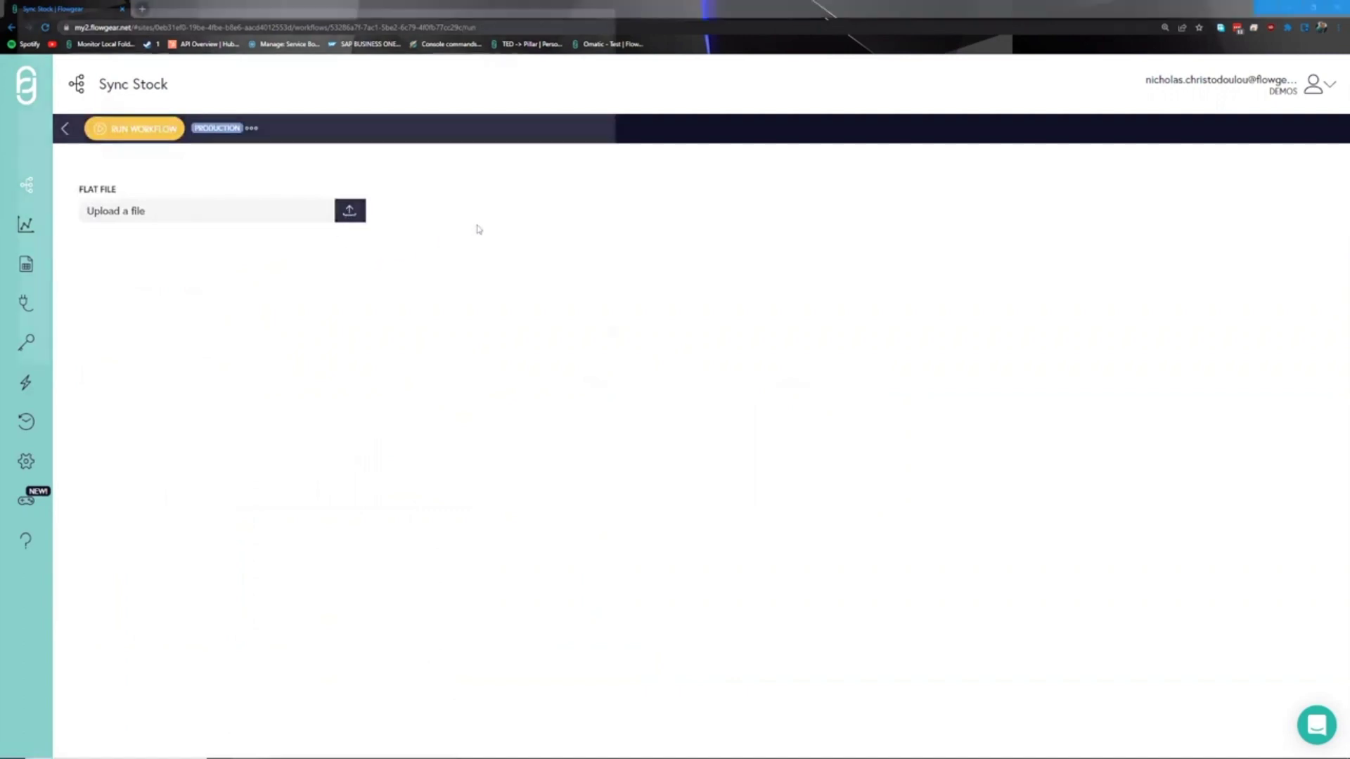
left_click(350, 210)
left_click(134, 92)
double_click(139, 93)
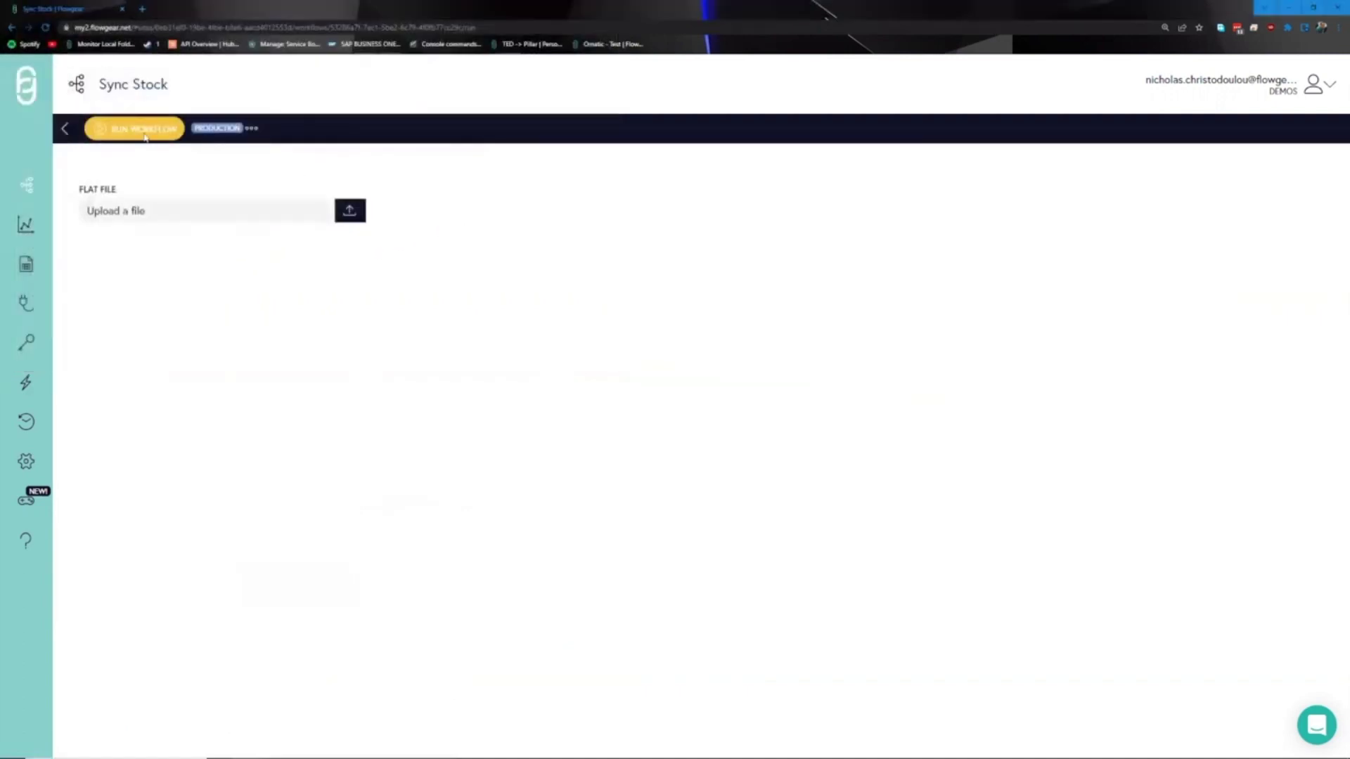
left_click(167, 129)
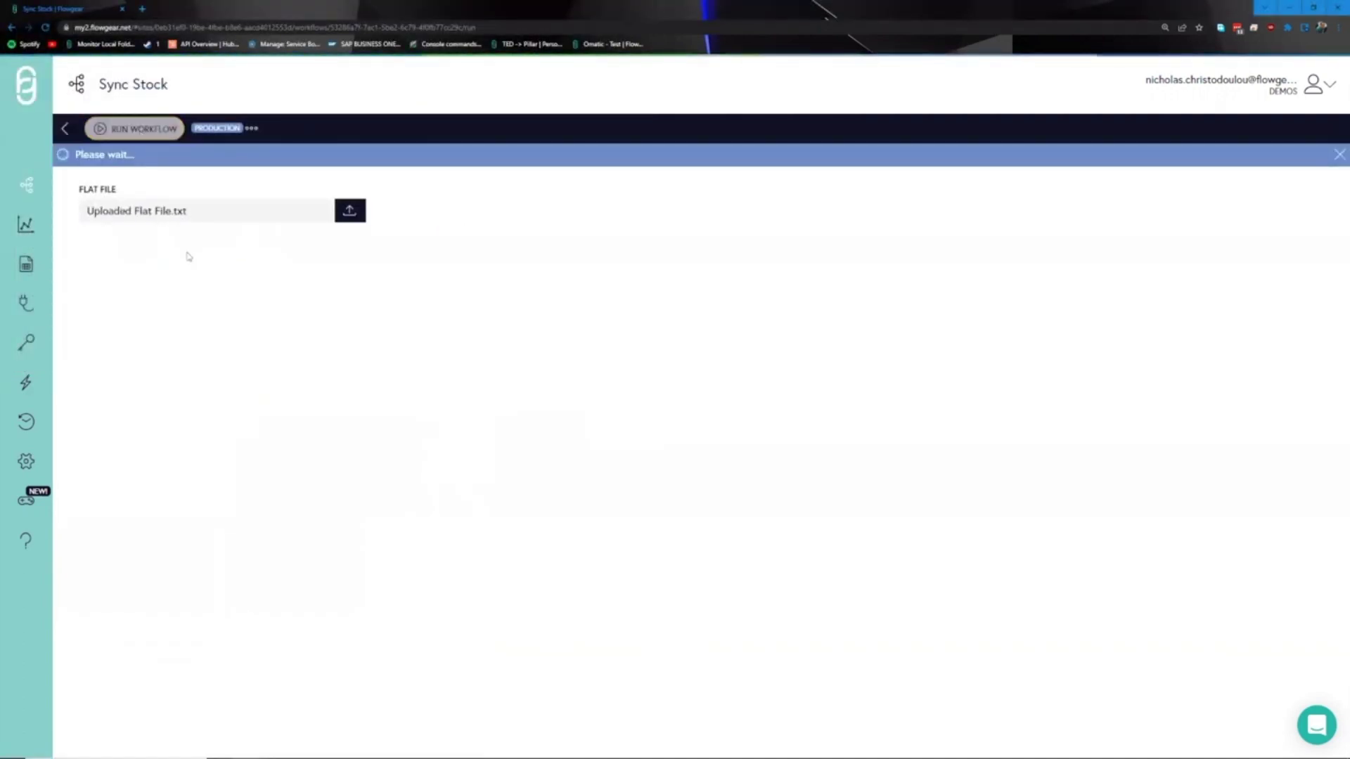
Open the Sync Stock activity logs and examine the Flat File node's XmlDocument output from the 13:27:51 run.
left_click(65, 131)
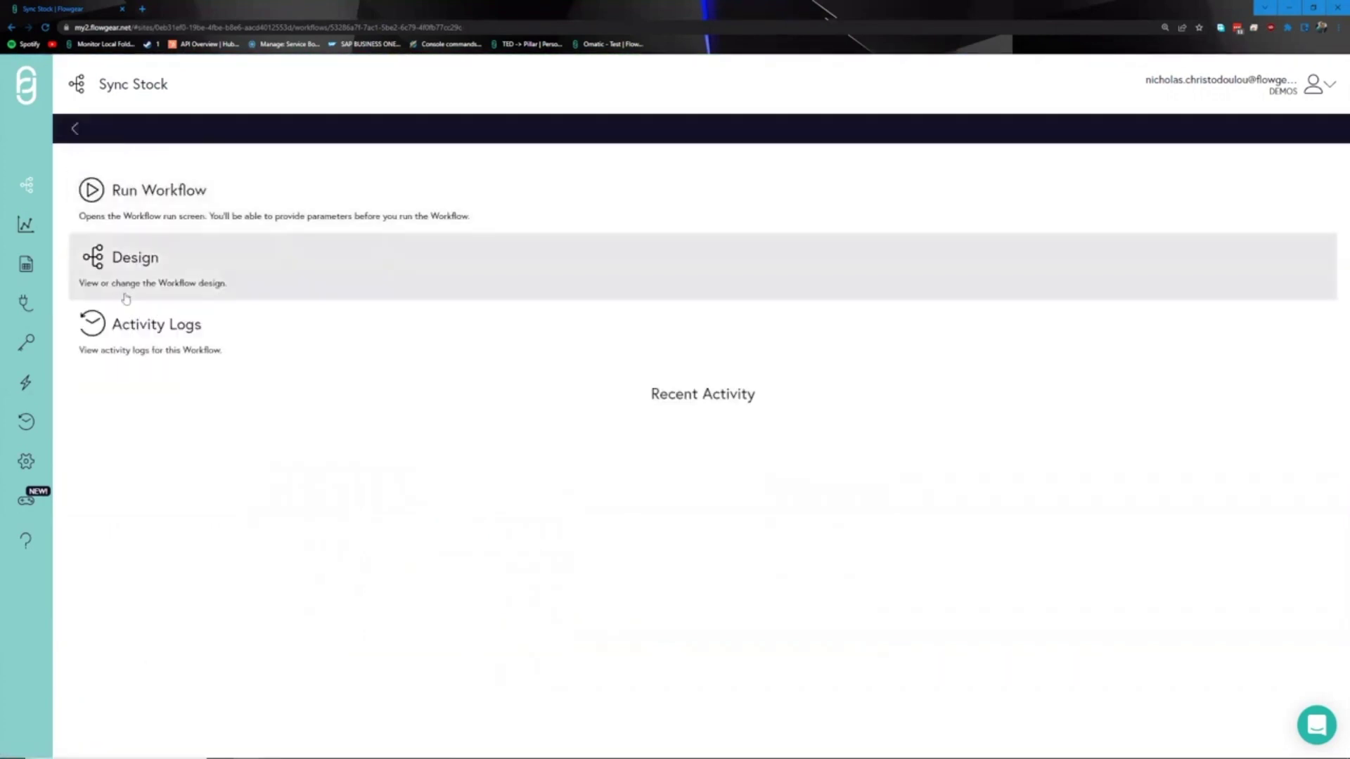
left_click(146, 333)
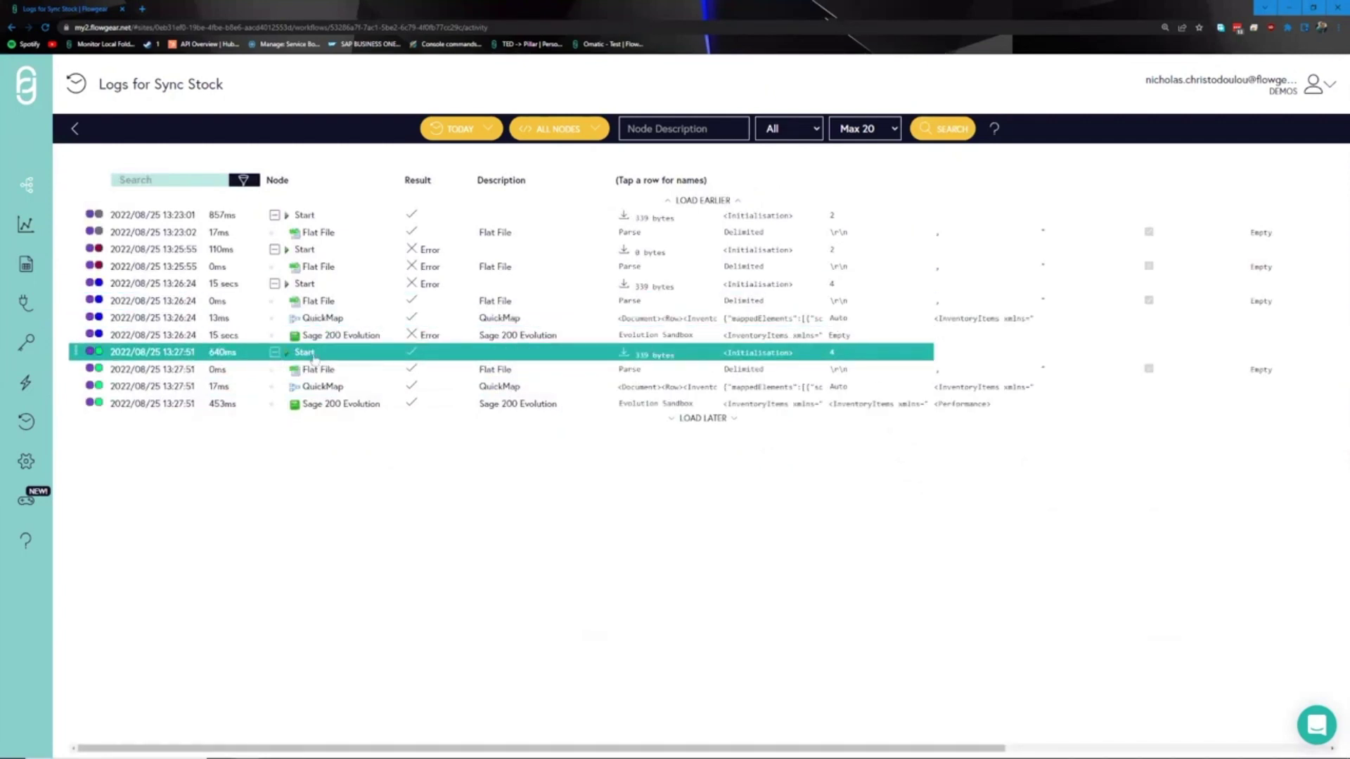
left_click(281, 354)
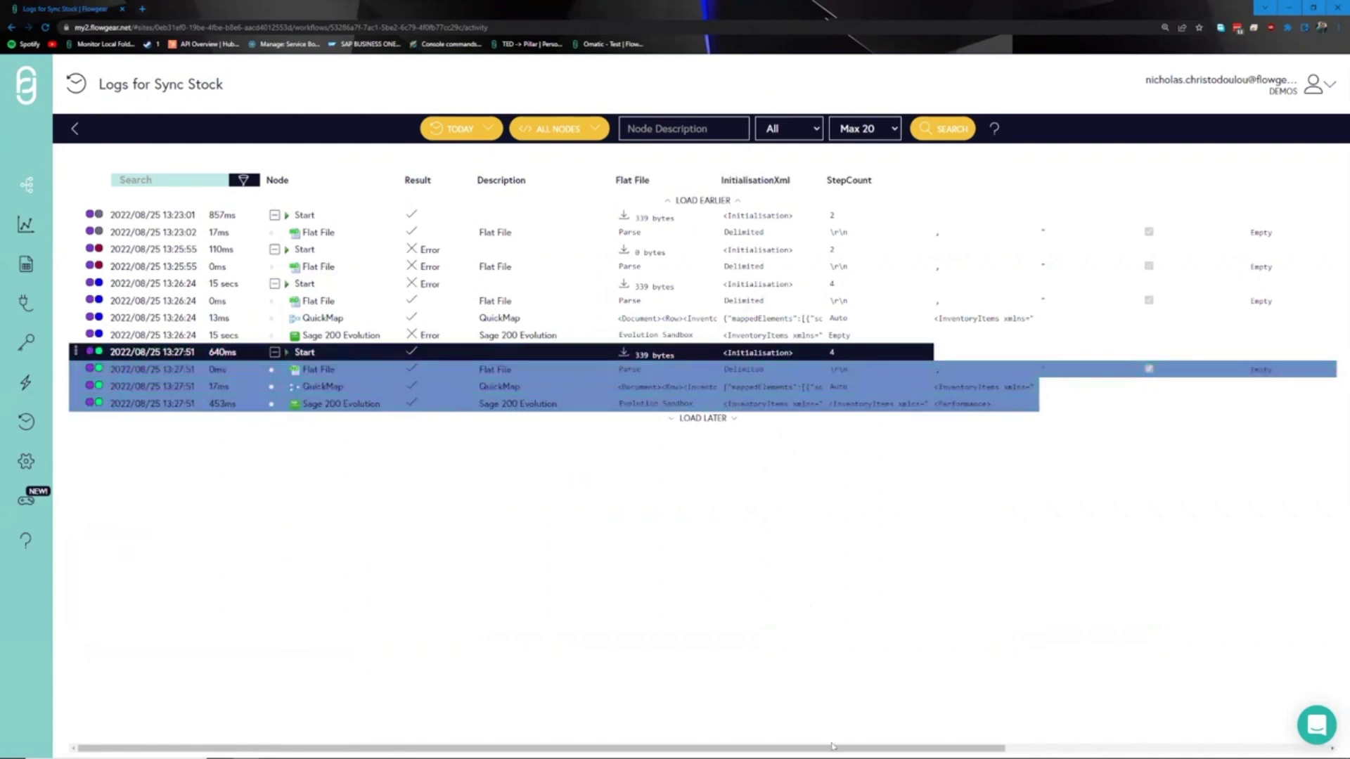
left_click_drag(833, 747, 991, 747)
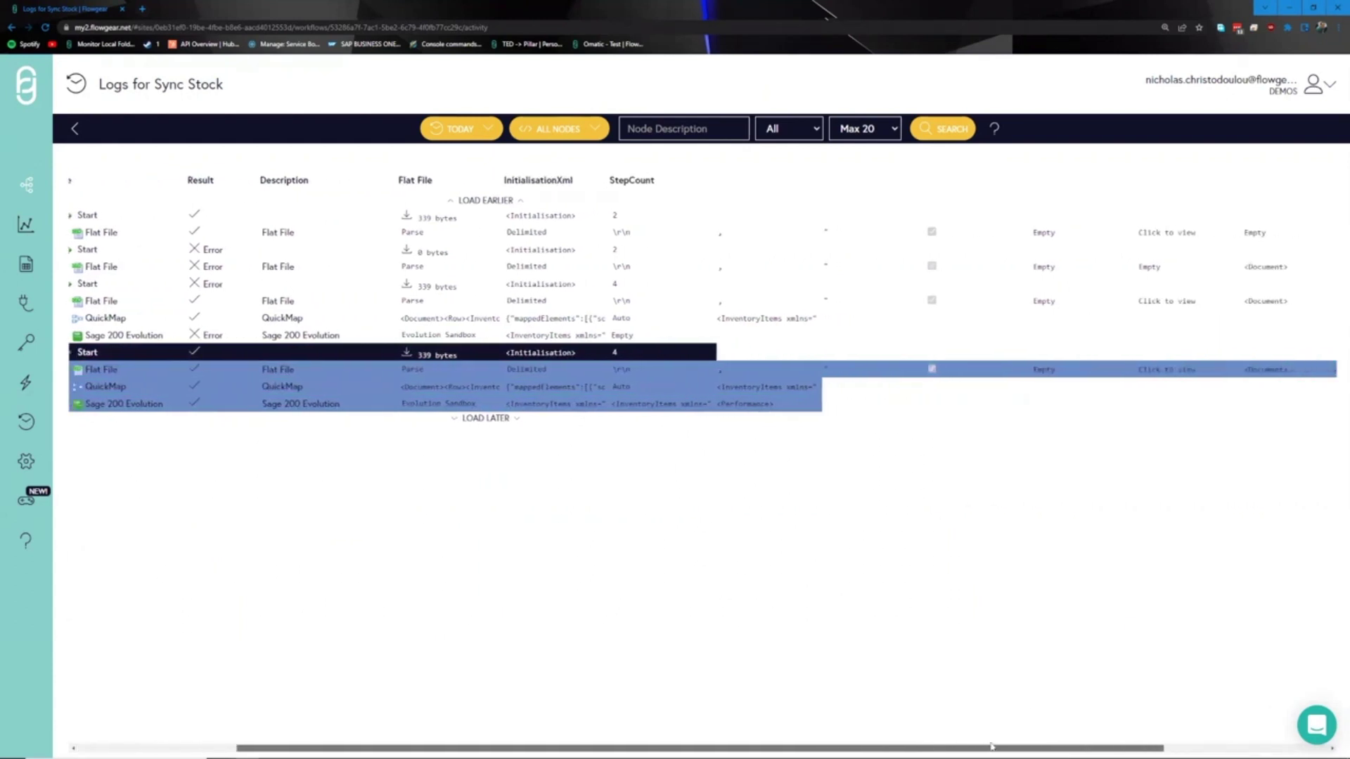
left_click(1284, 369)
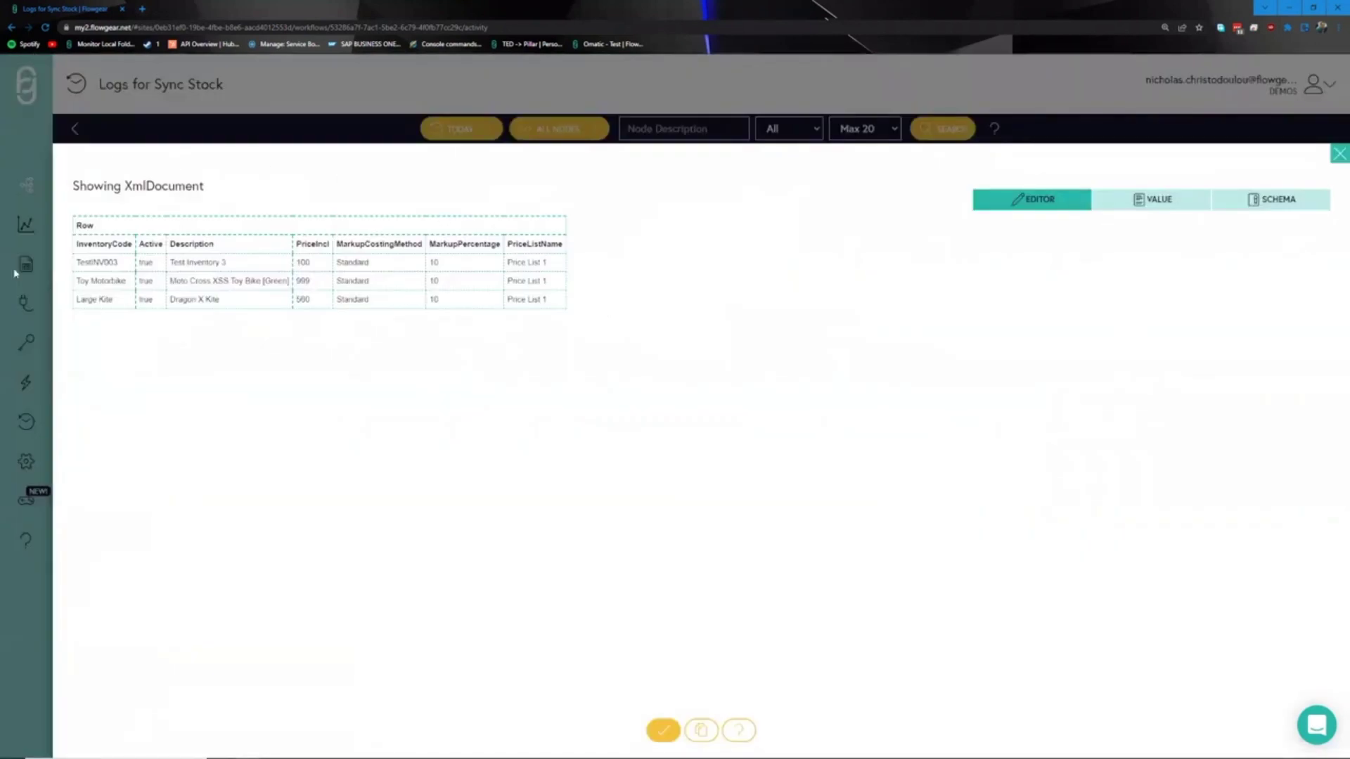
left_click(278, 121)
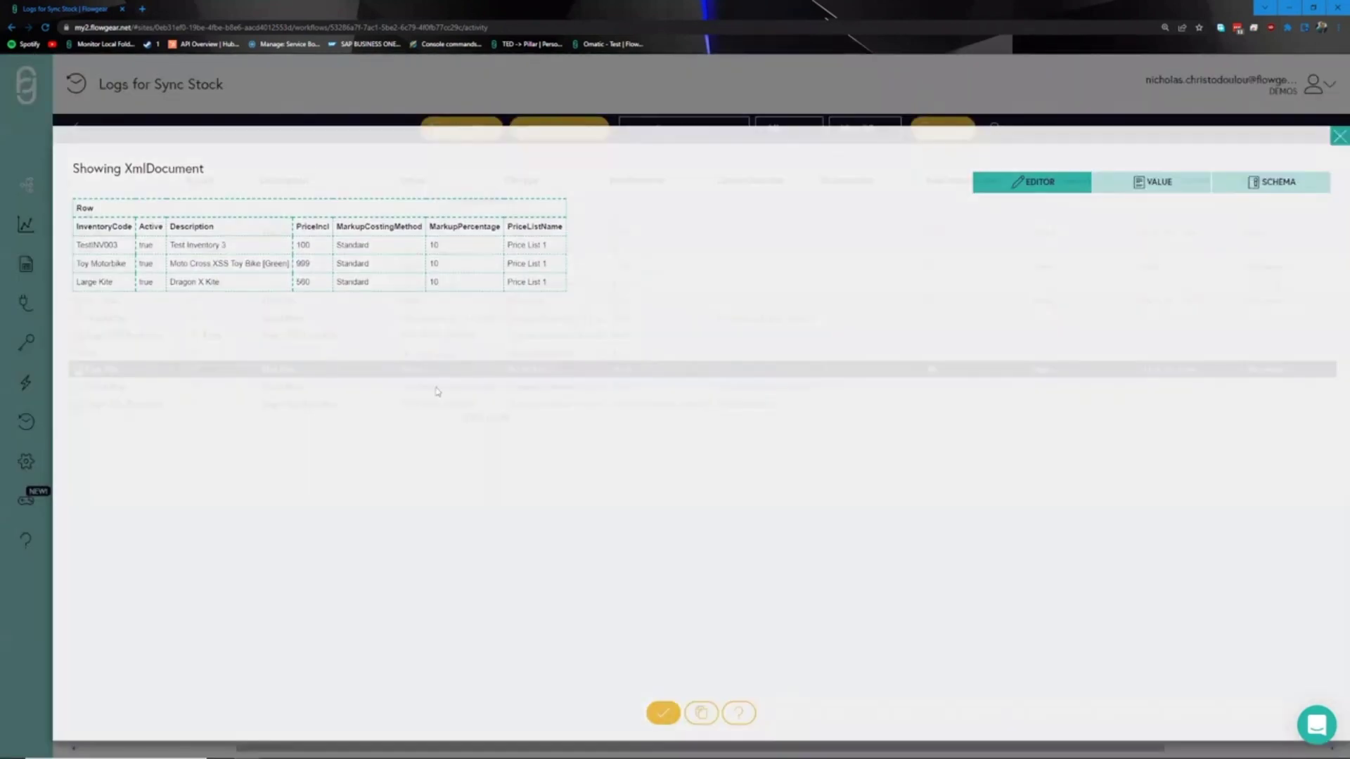
Examine the QuickMap node's Result, including its raw value, and the Sage 200 Evolution node's ResponseXml from the latest run.
left_click(748, 390)
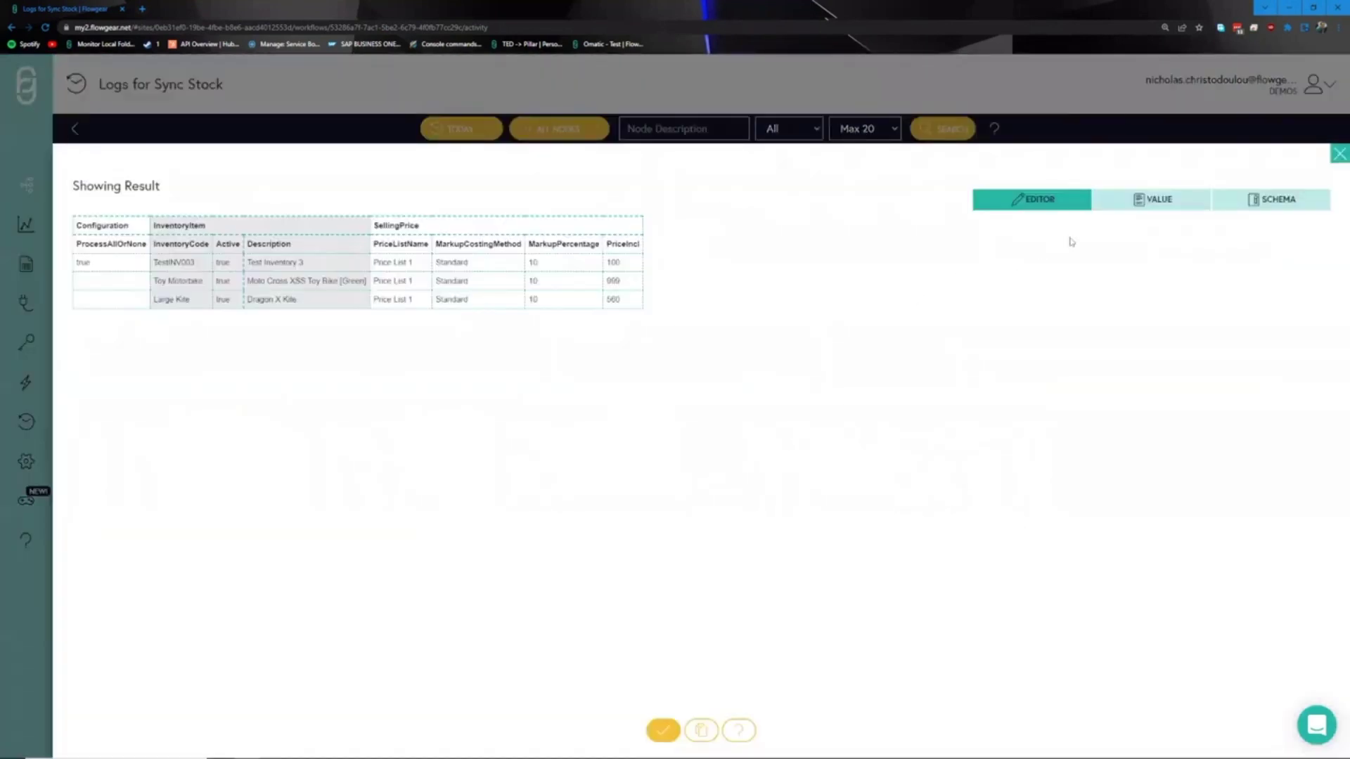
left_click(1151, 202)
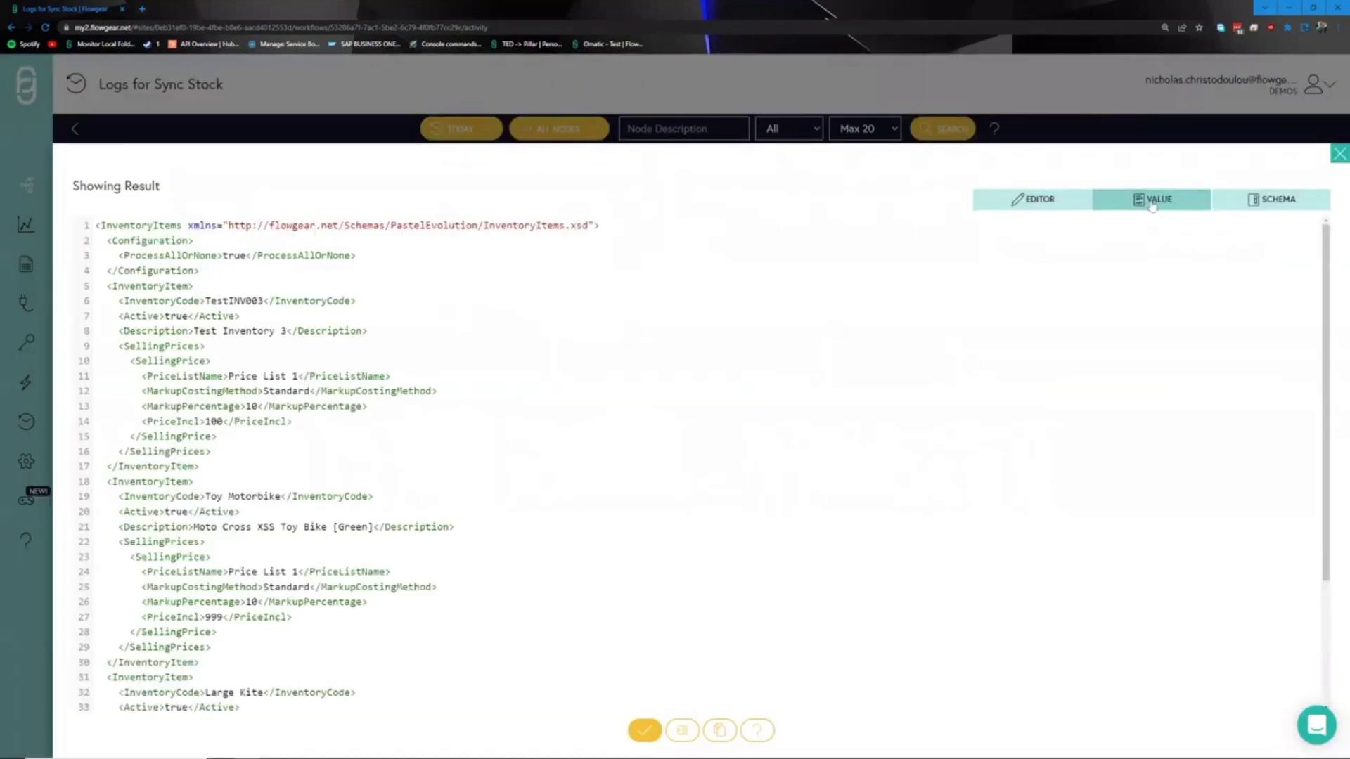
scroll(602, 425, "down", 3)
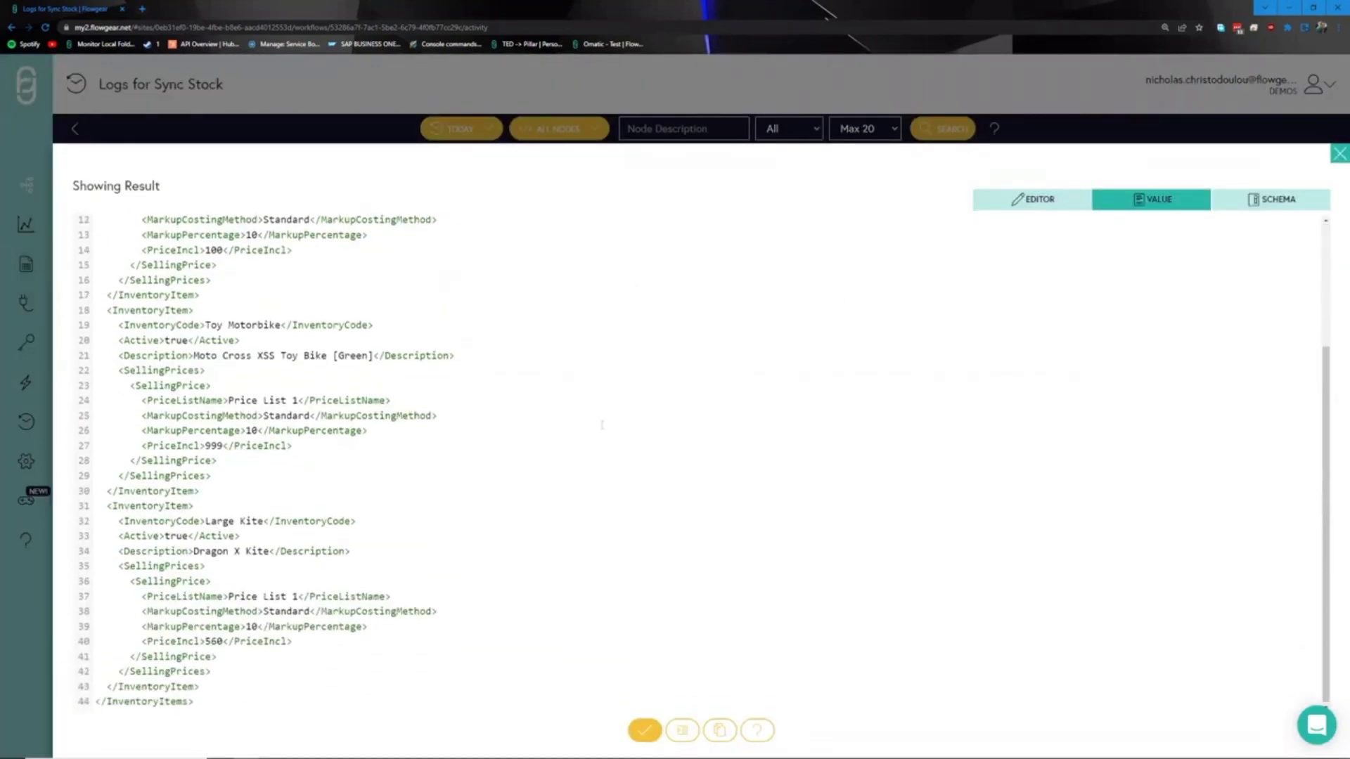
left_click(644, 730)
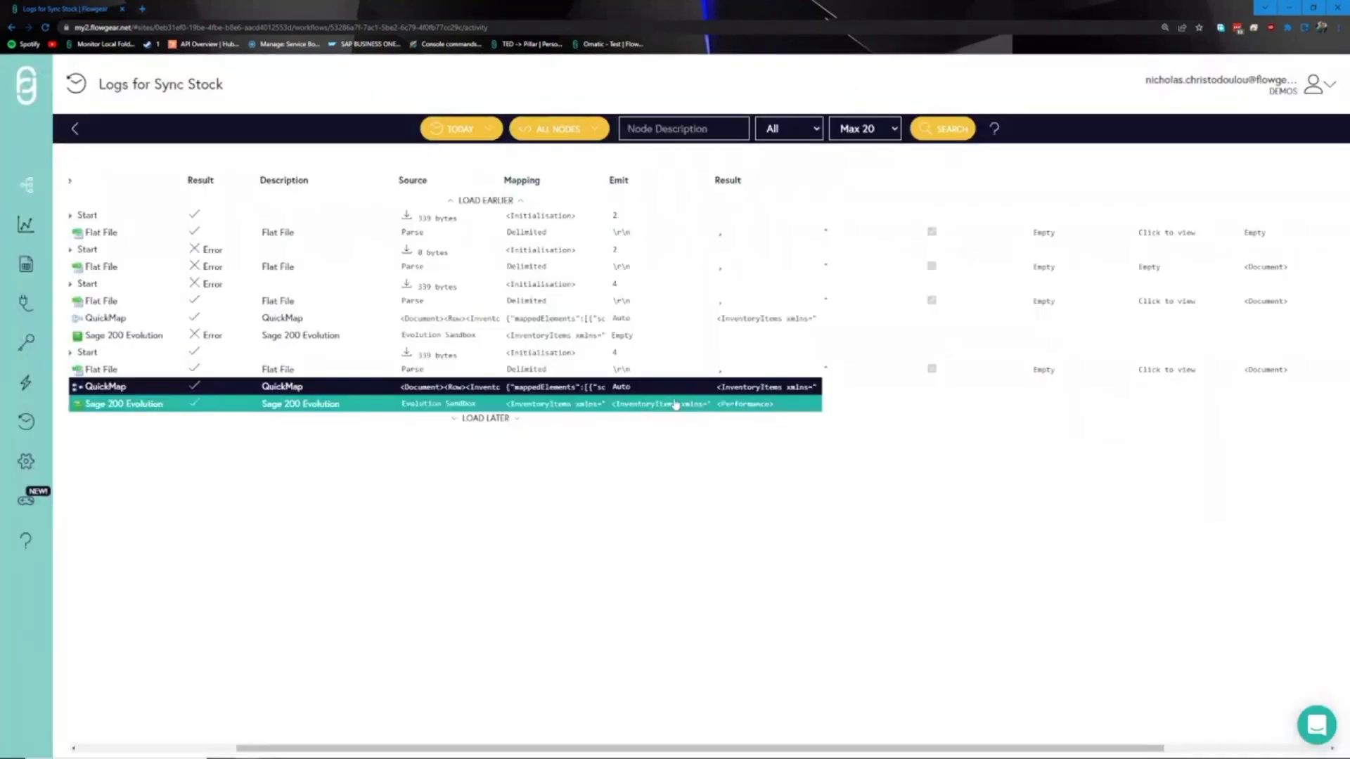
left_click(675, 404)
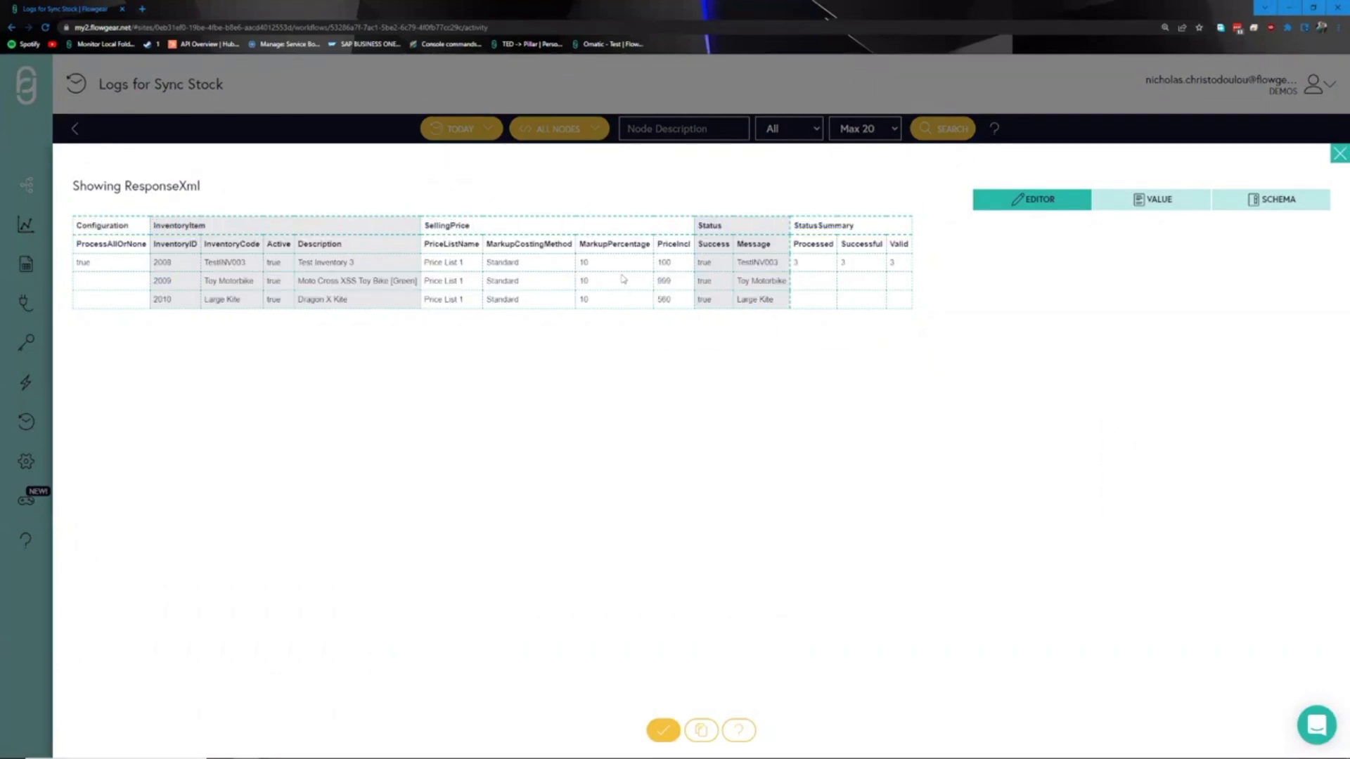
left_click(663, 730)
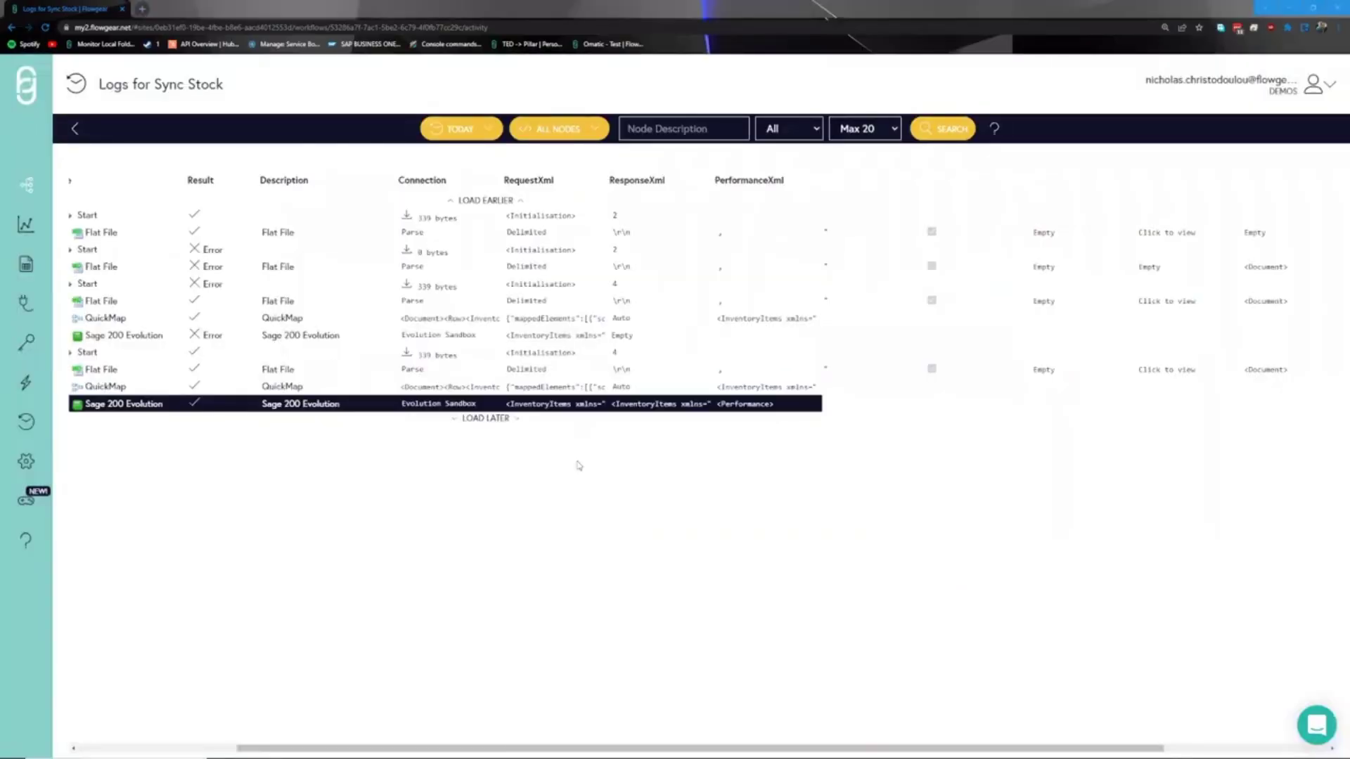
Switch to Sage 200 Evolution, refresh the inventory items list to check the posted items, and return to Flowgear.
key("alt+Tab")
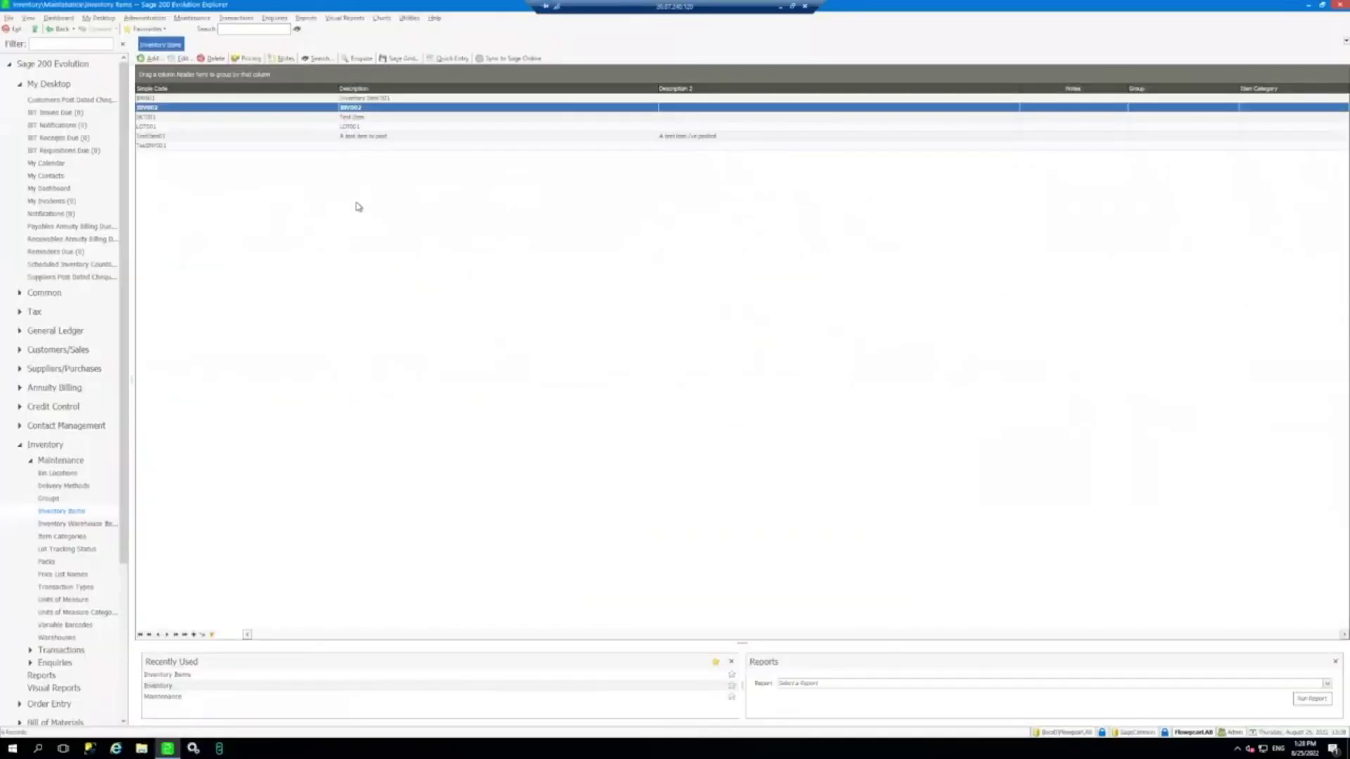
key("F5")
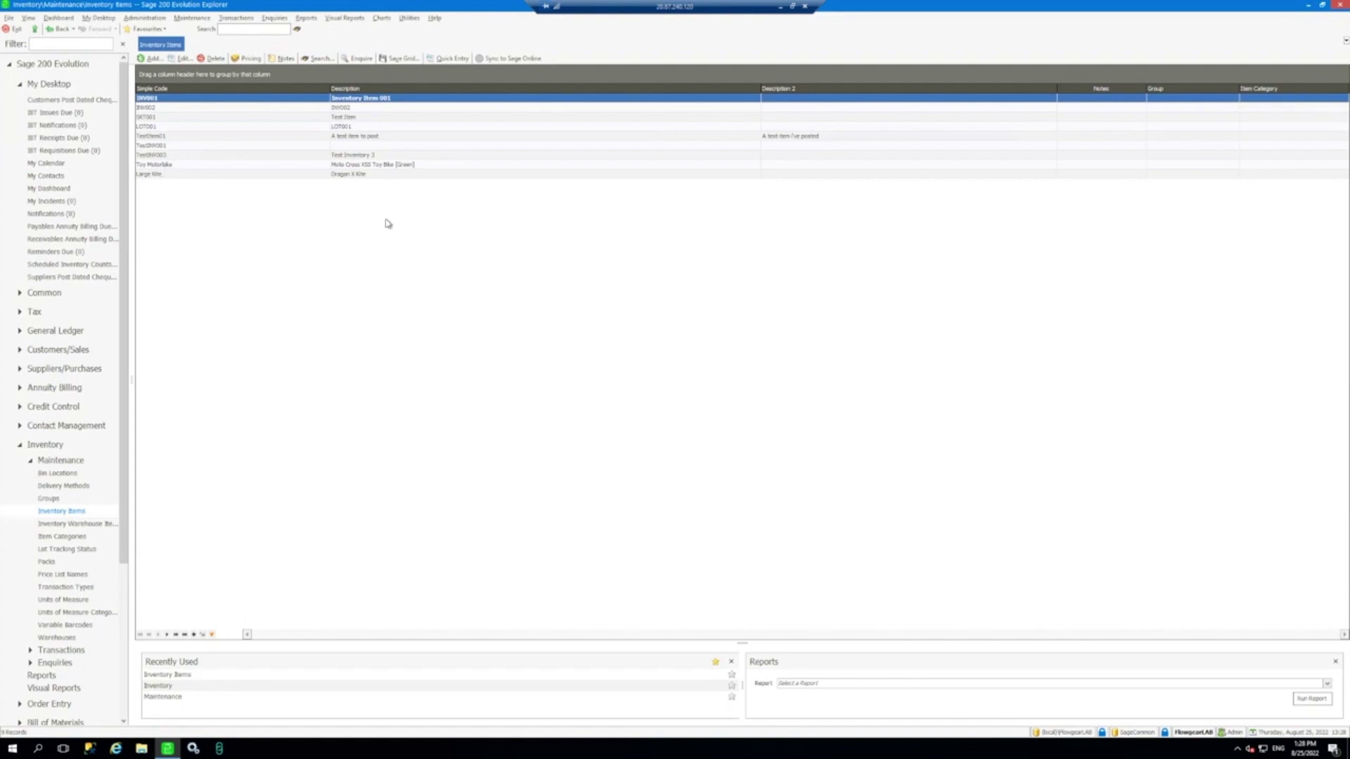
key("alt+Tab")
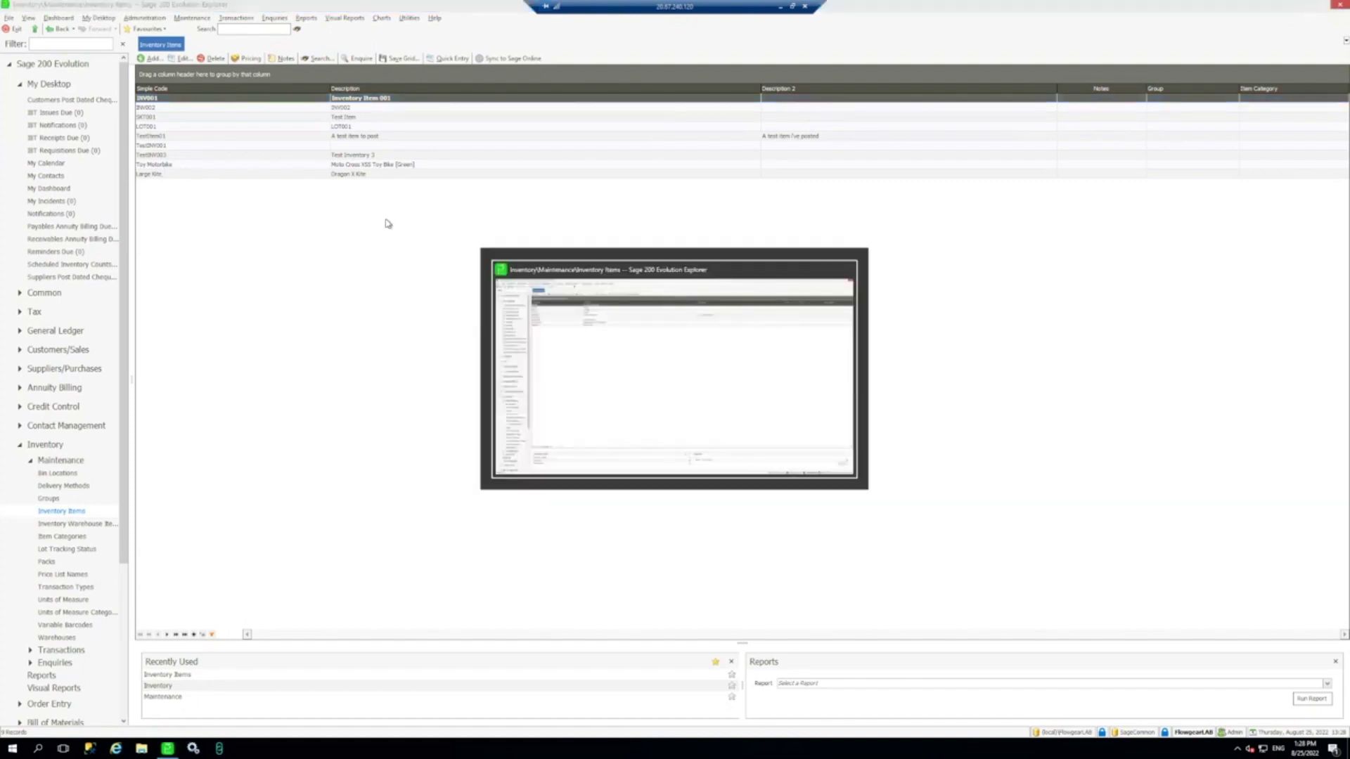
left_click(780, 6)
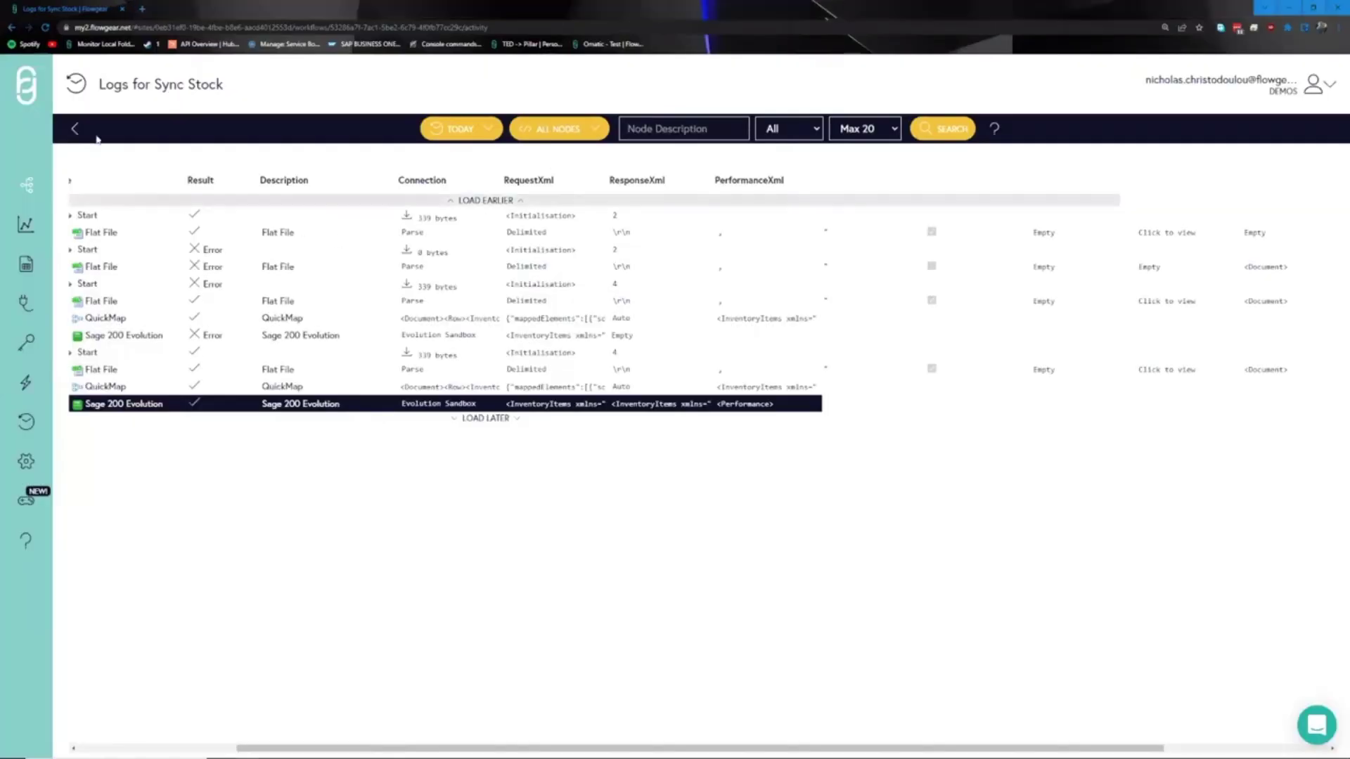
Leave the activity logs and reopen the Sync Stock workflow design.
left_click(75, 132)
left_click(181, 261)
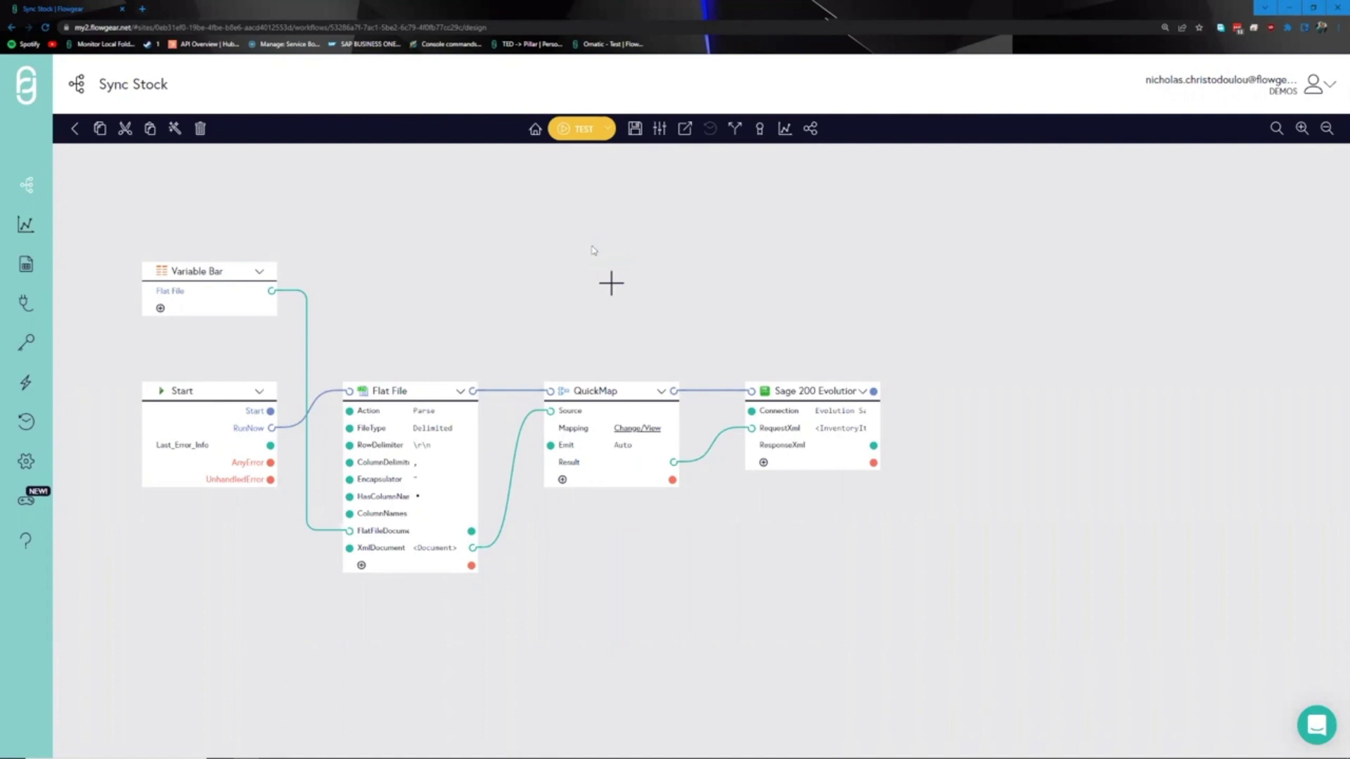
left_click_drag(592, 249, 477, 249)
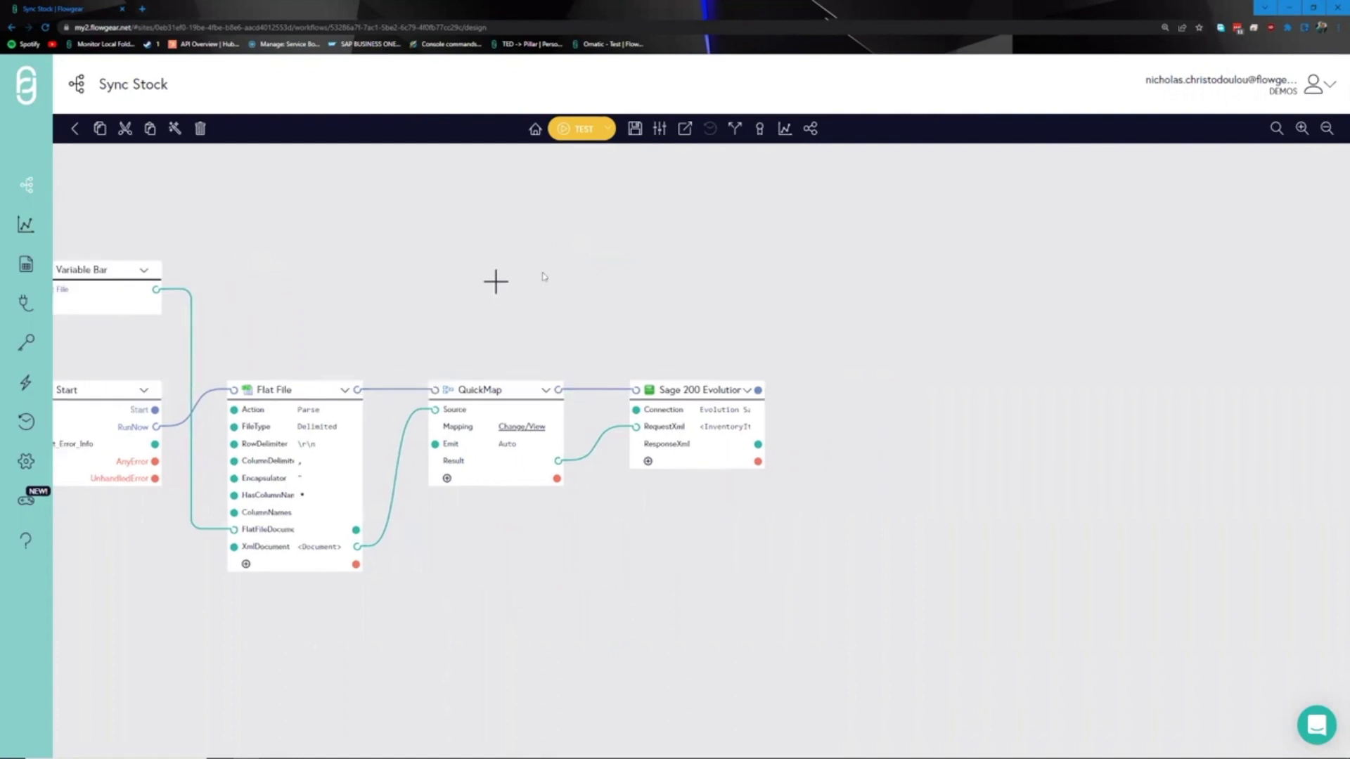
left_click(897, 403)
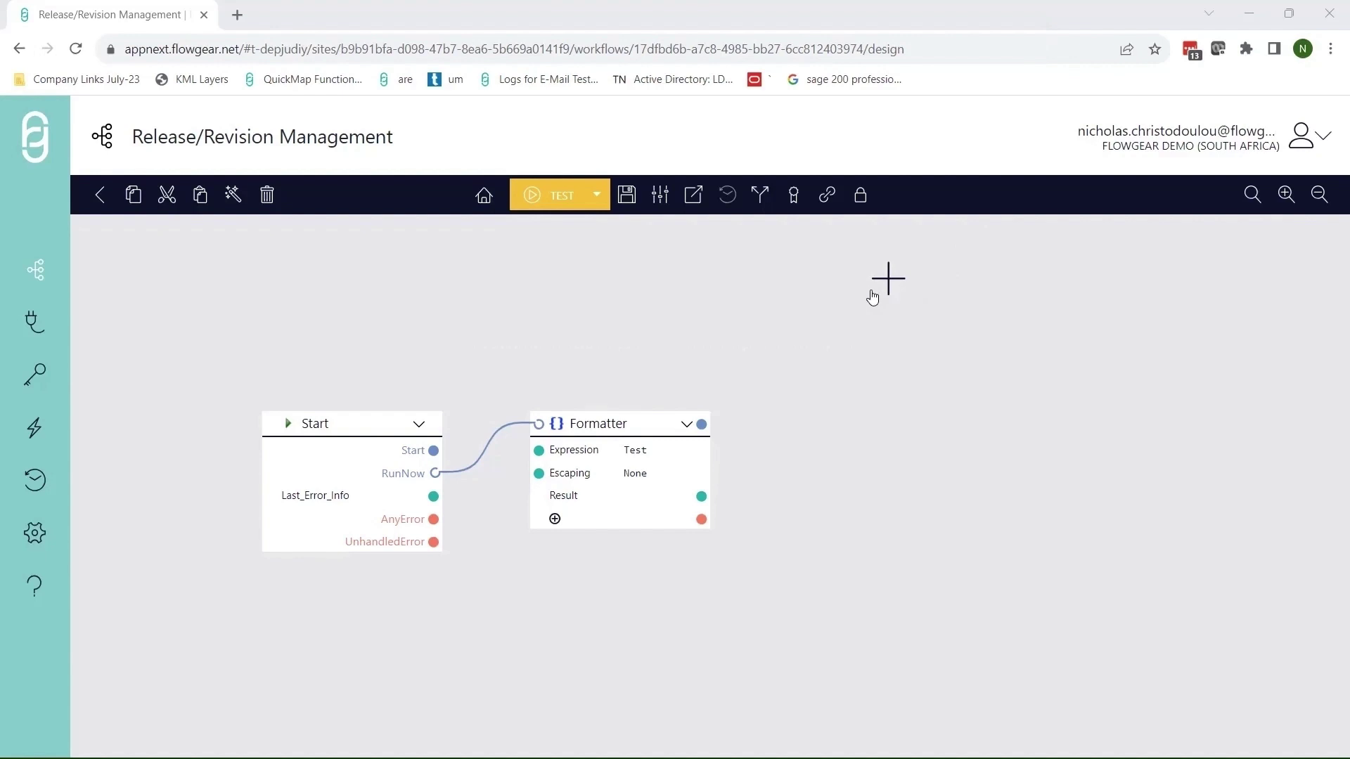
Open the Release/Revision Management workflow's settings and set its API binding to GET with the path /custom.
left_click(657, 198)
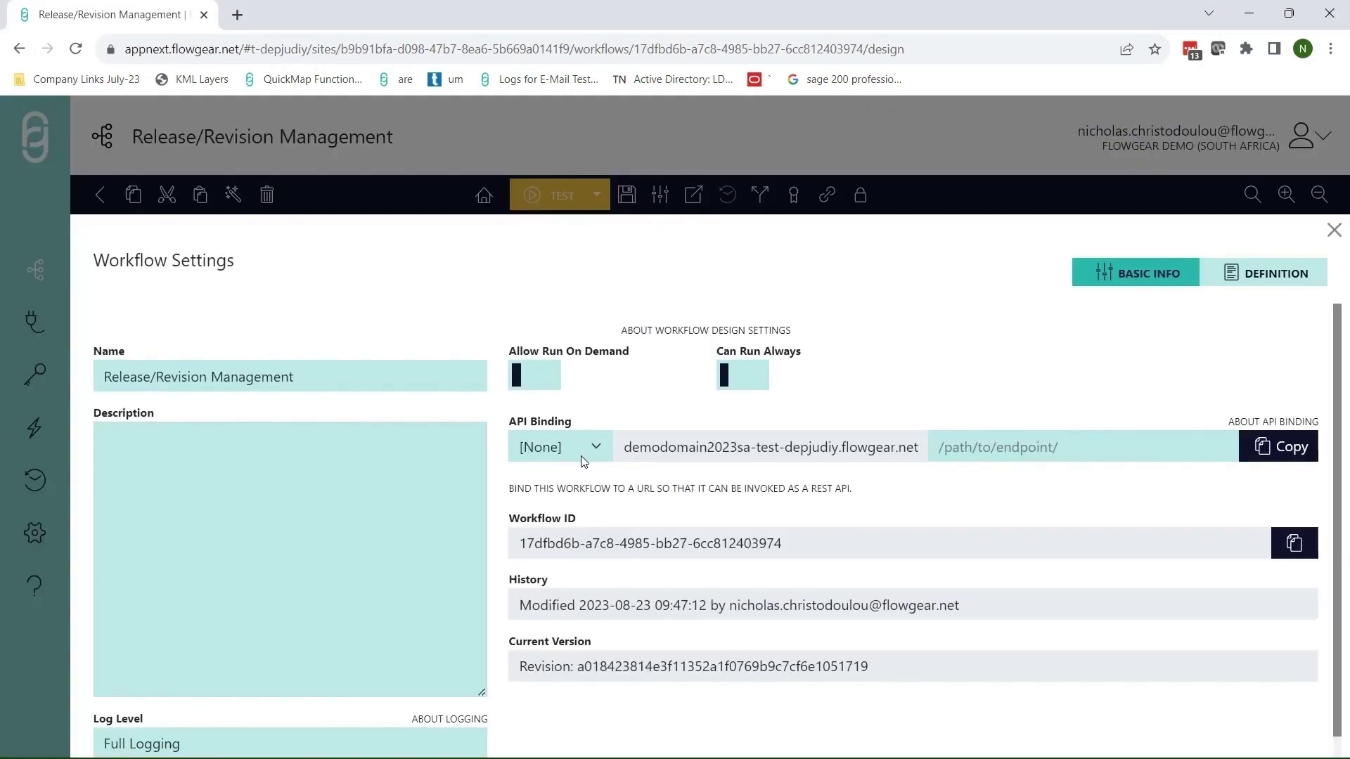
left_click(589, 449)
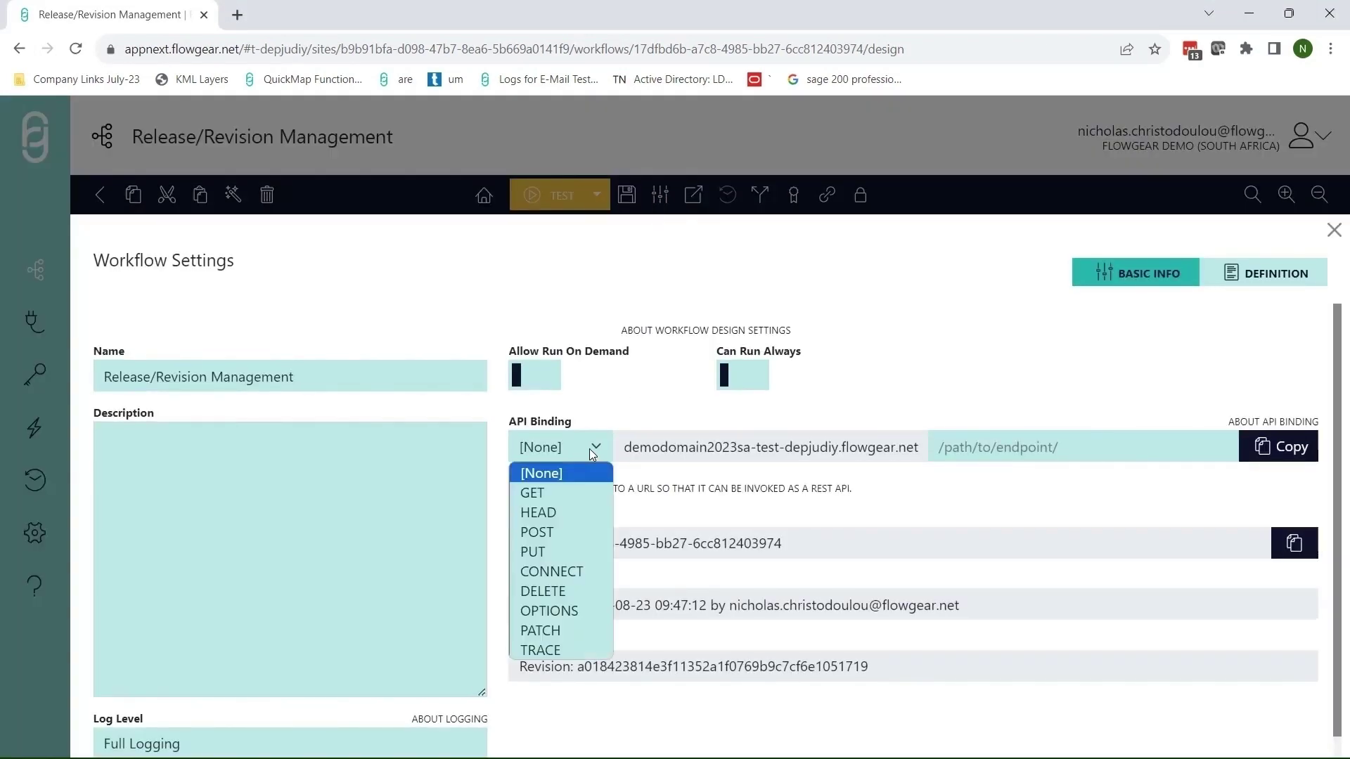
left_click(565, 490)
left_click_drag(632, 446, 831, 457)
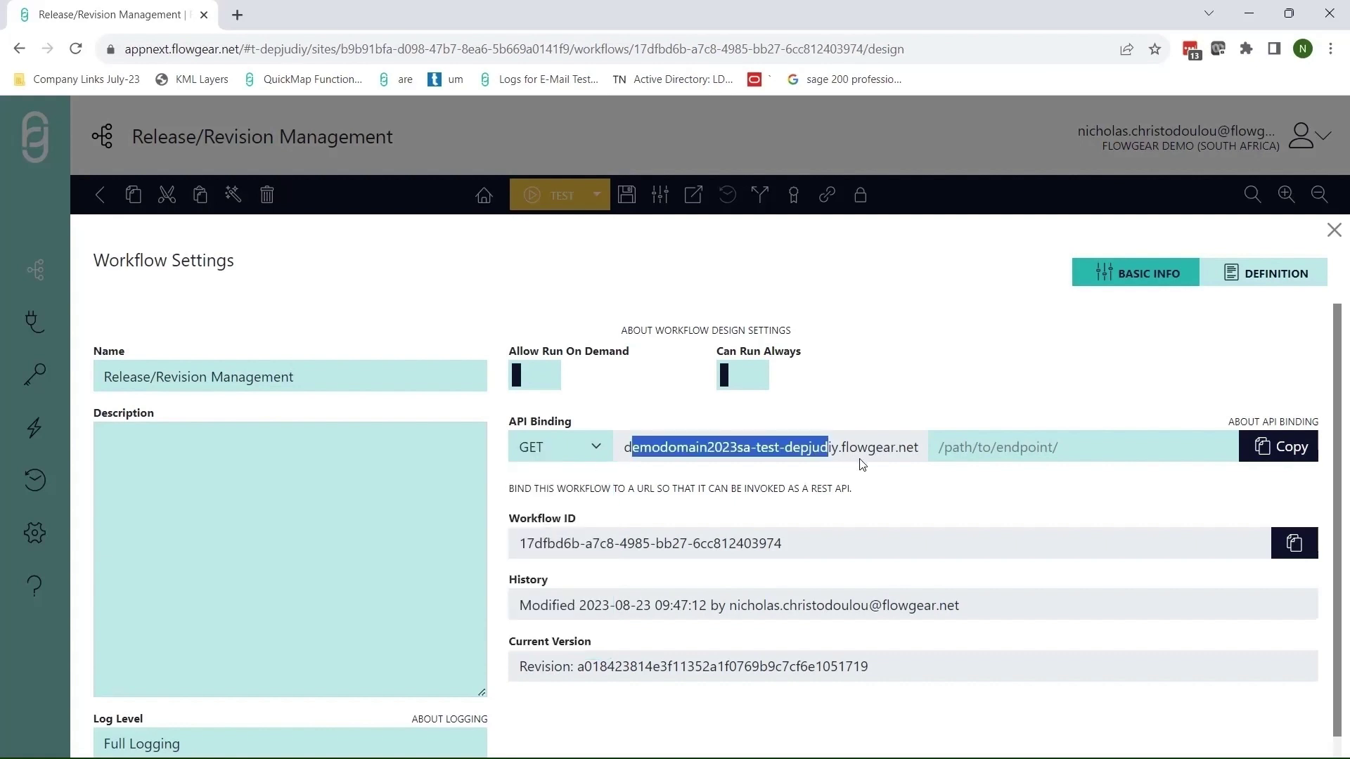
left_click(898, 457)
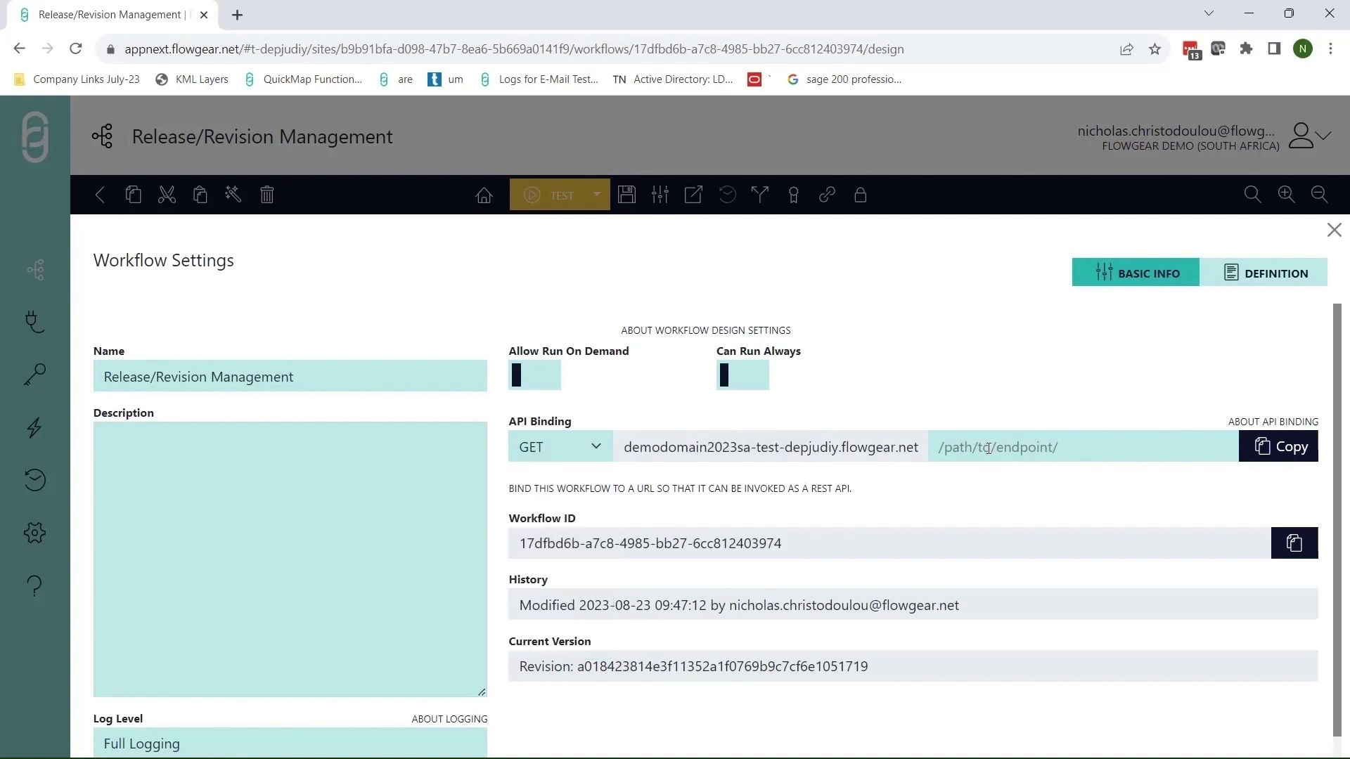
left_click(988, 448)
type("/custom")
Copy the API binding's full URL, paste it into the browser's address bar, and clear it again.
left_click(1271, 453)
left_click(463, 50)
key("ctrl+v")
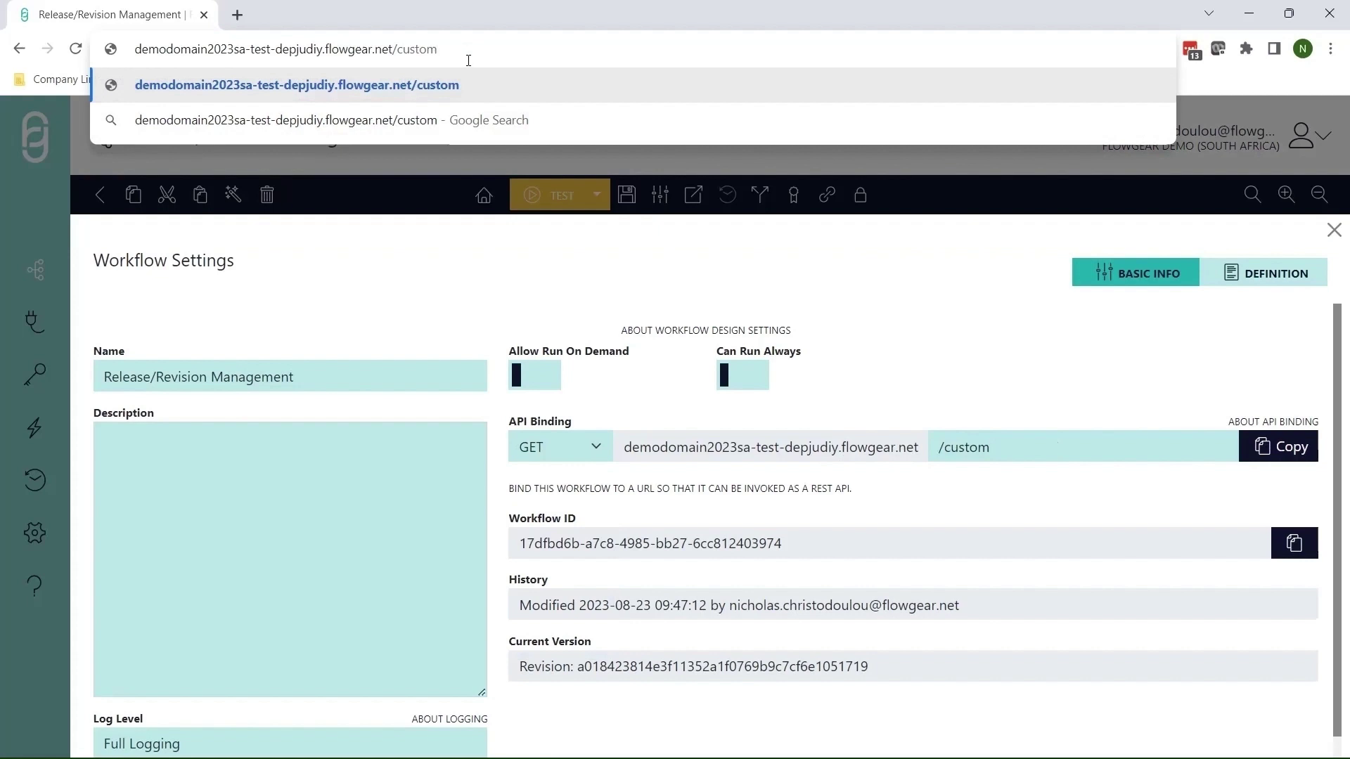
key("ctrl+a")
key("BackSpace")
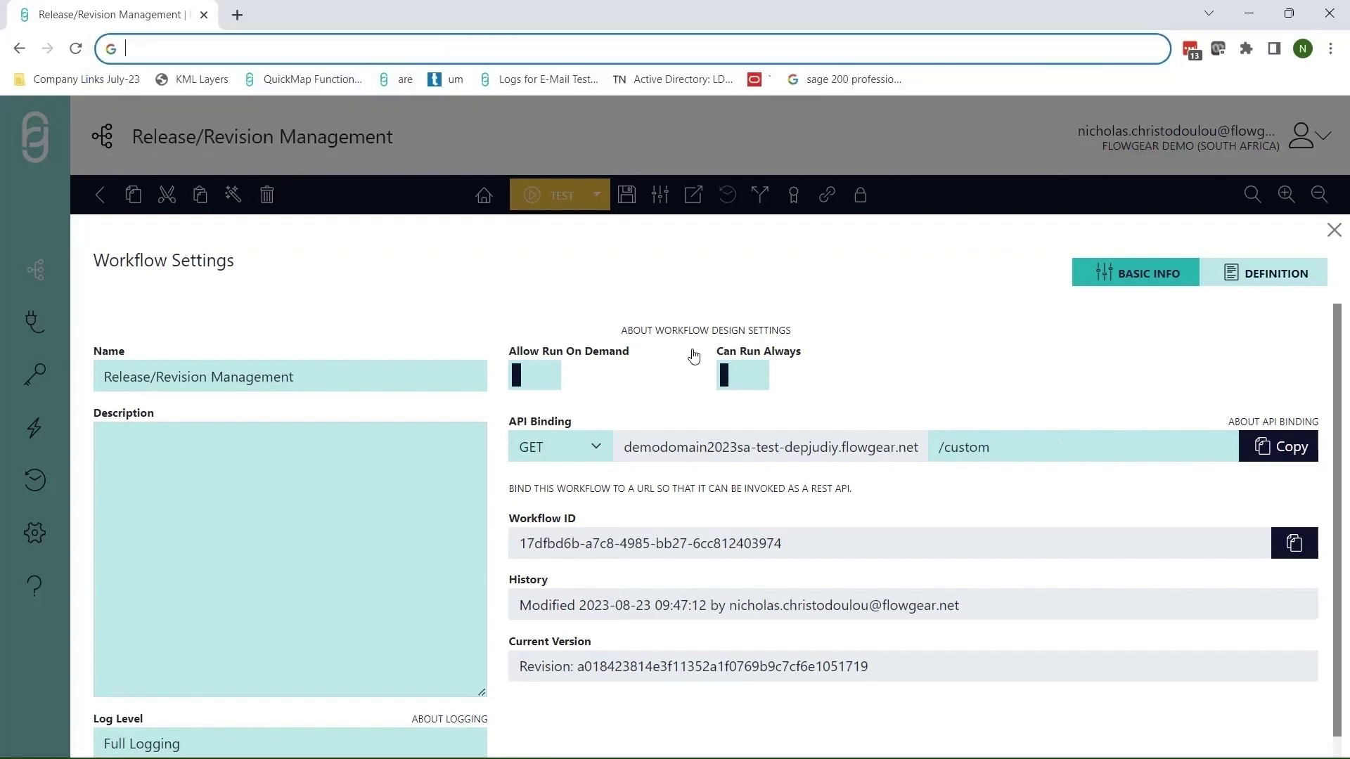
Clear the API binding's path, reset its method to [None], and close the workflow settings.
triple_click(987, 451)
key("BackSpace")
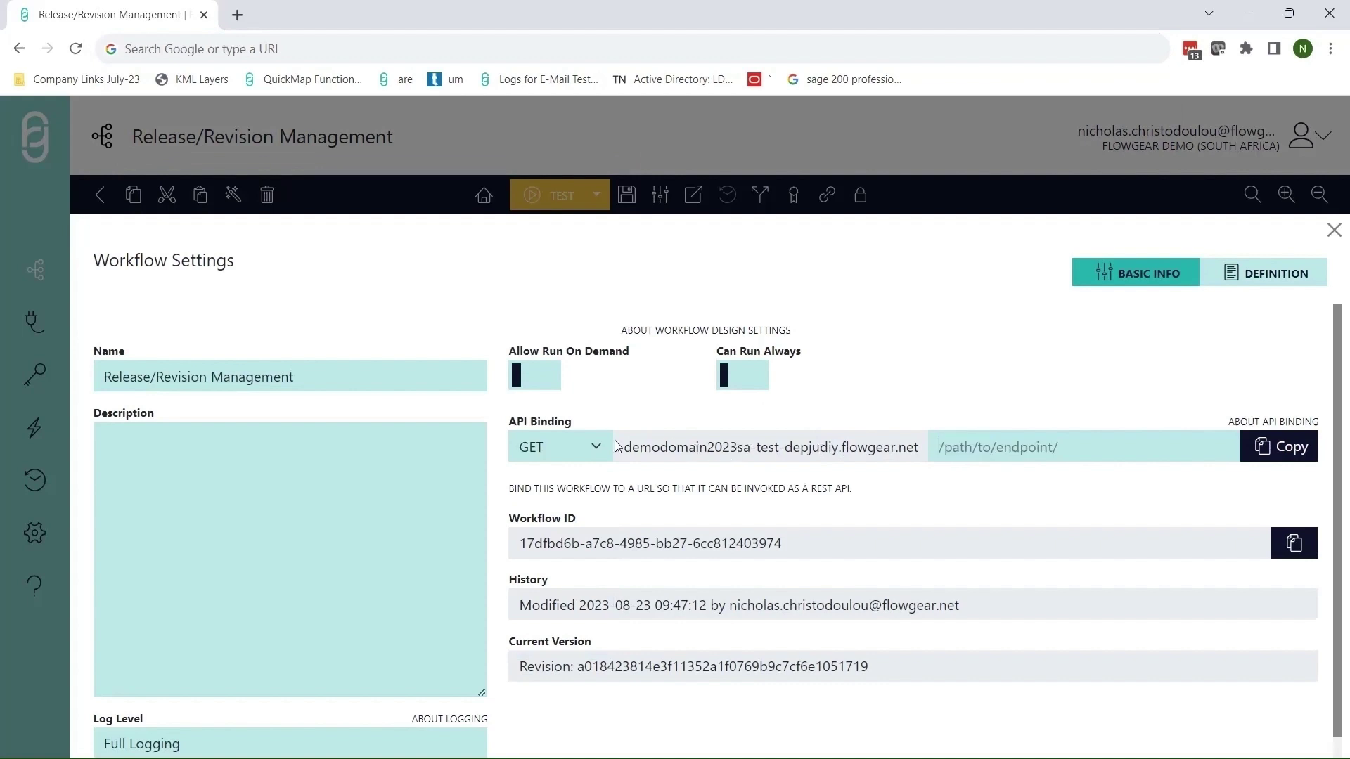
left_click(596, 448)
left_click(585, 467)
left_click(700, 173)
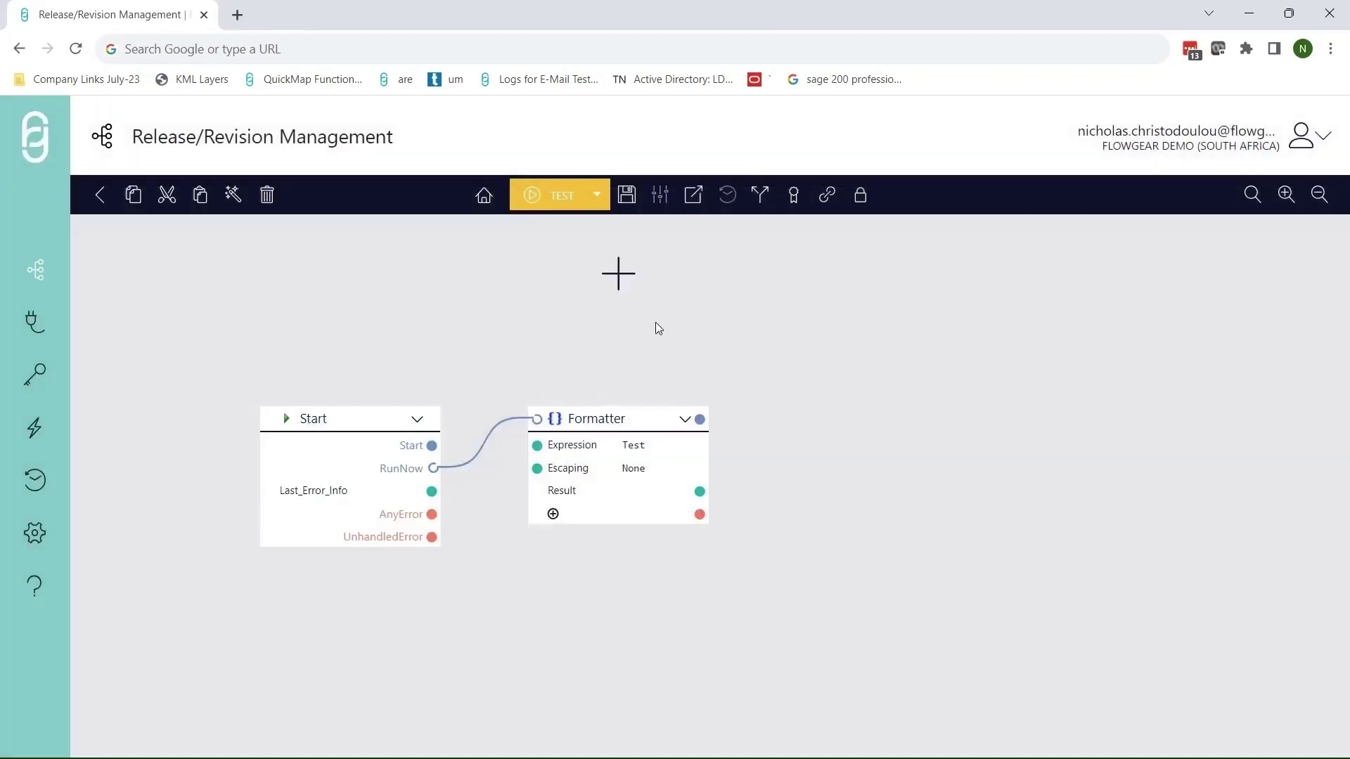
Show the workflow's revision history, open the 6b6db194 revision to view its design, and close that revision.
left_click_drag(750, 344, 720, 347)
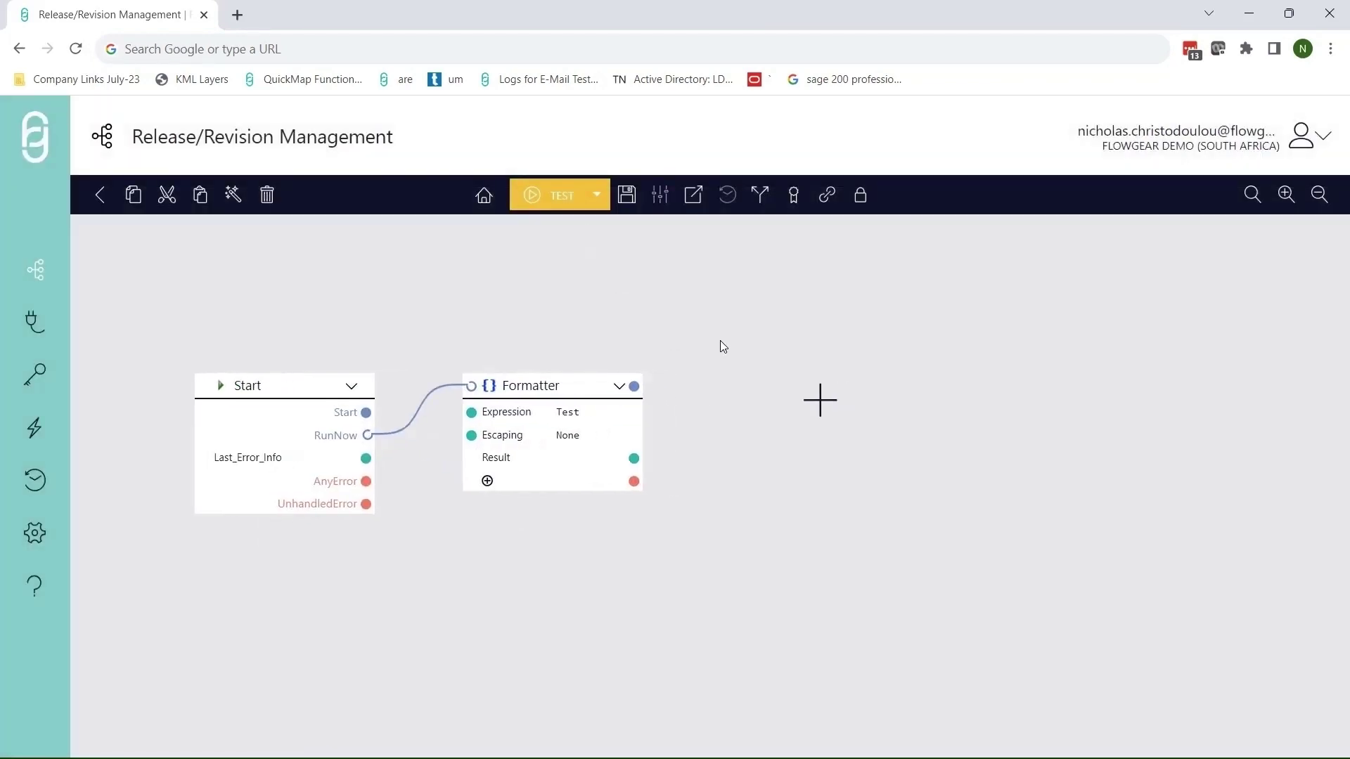
left_click(763, 200)
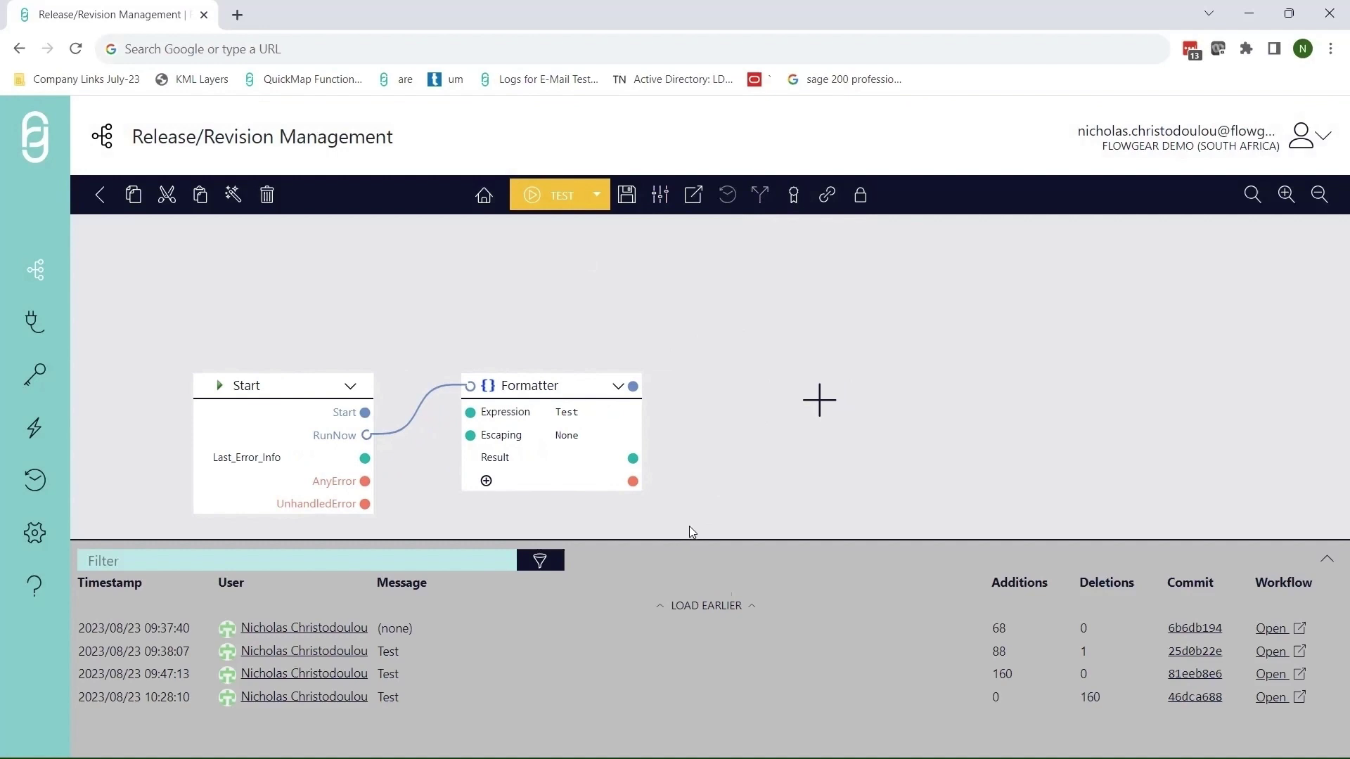
left_click(1092, 645)
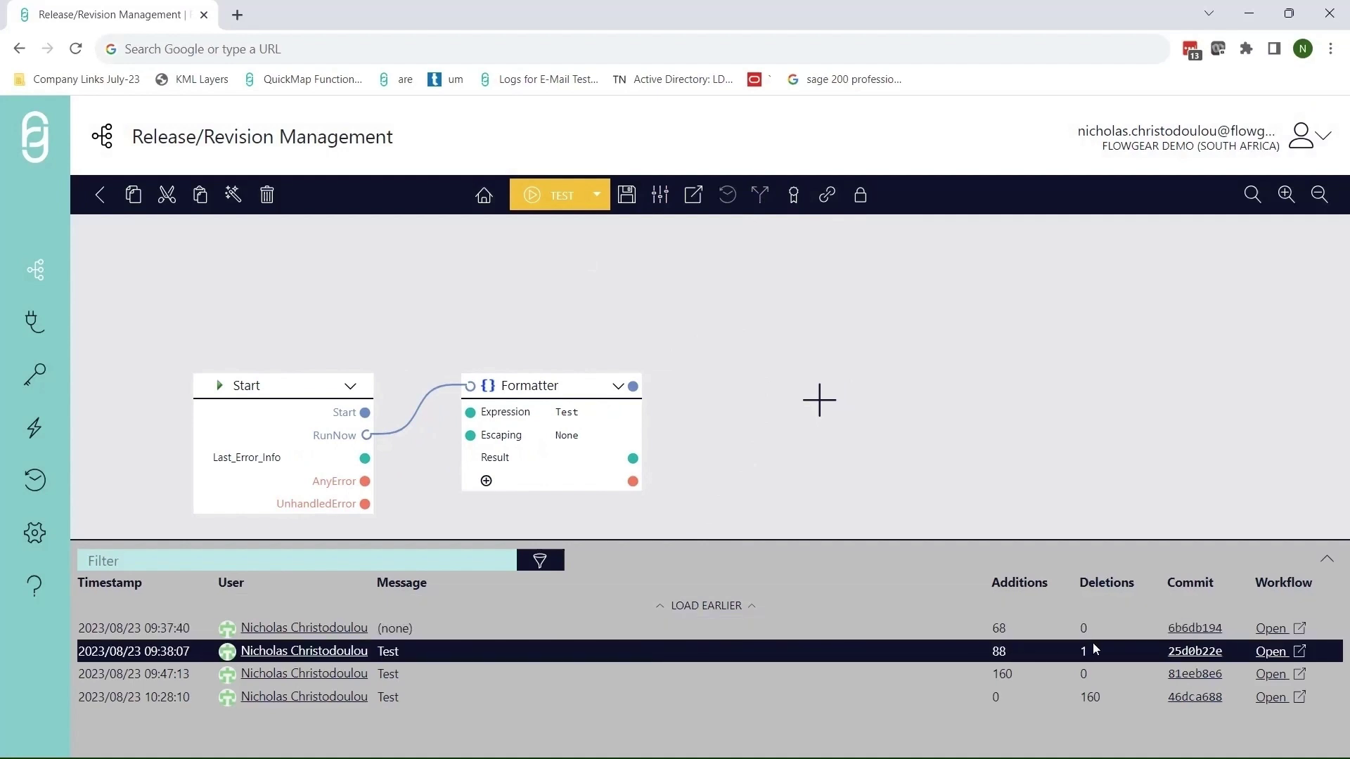
left_click(1093, 639)
left_click(1094, 643)
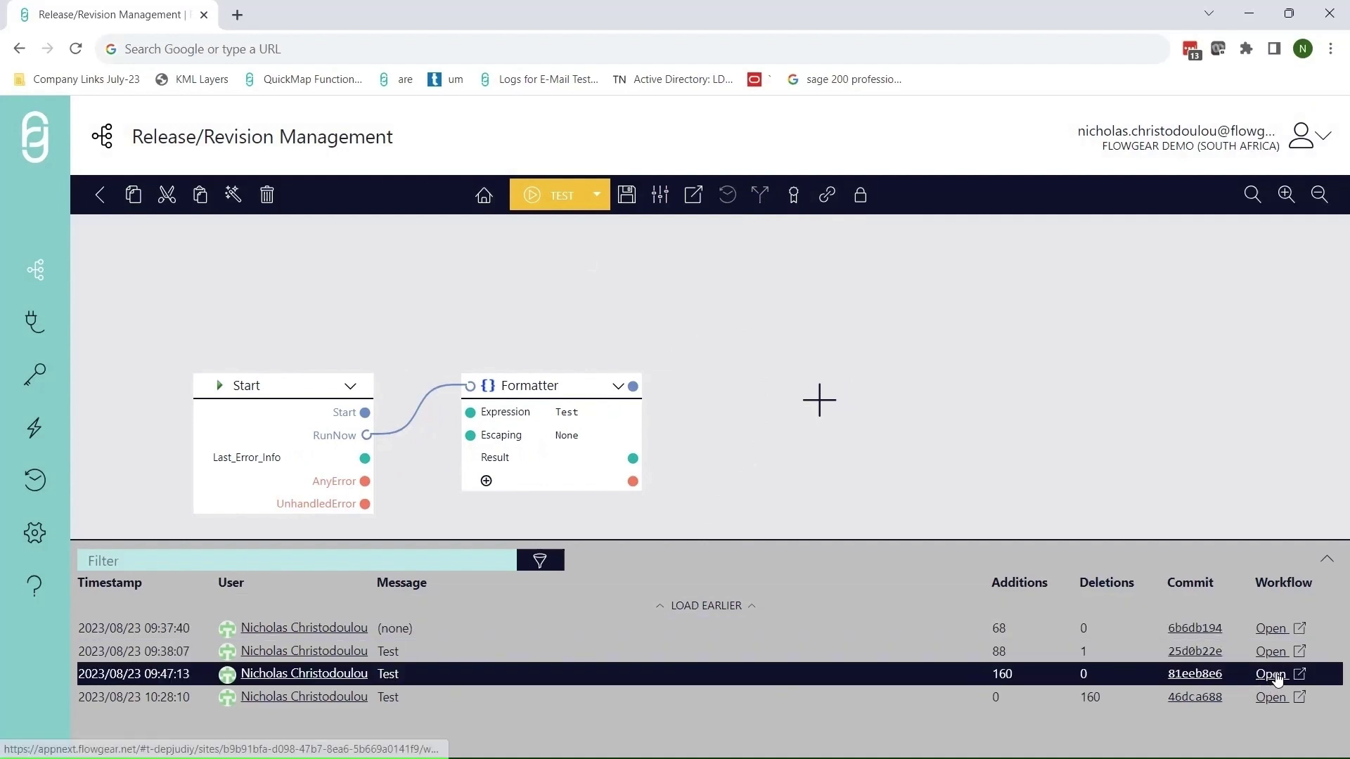
left_click(1277, 637)
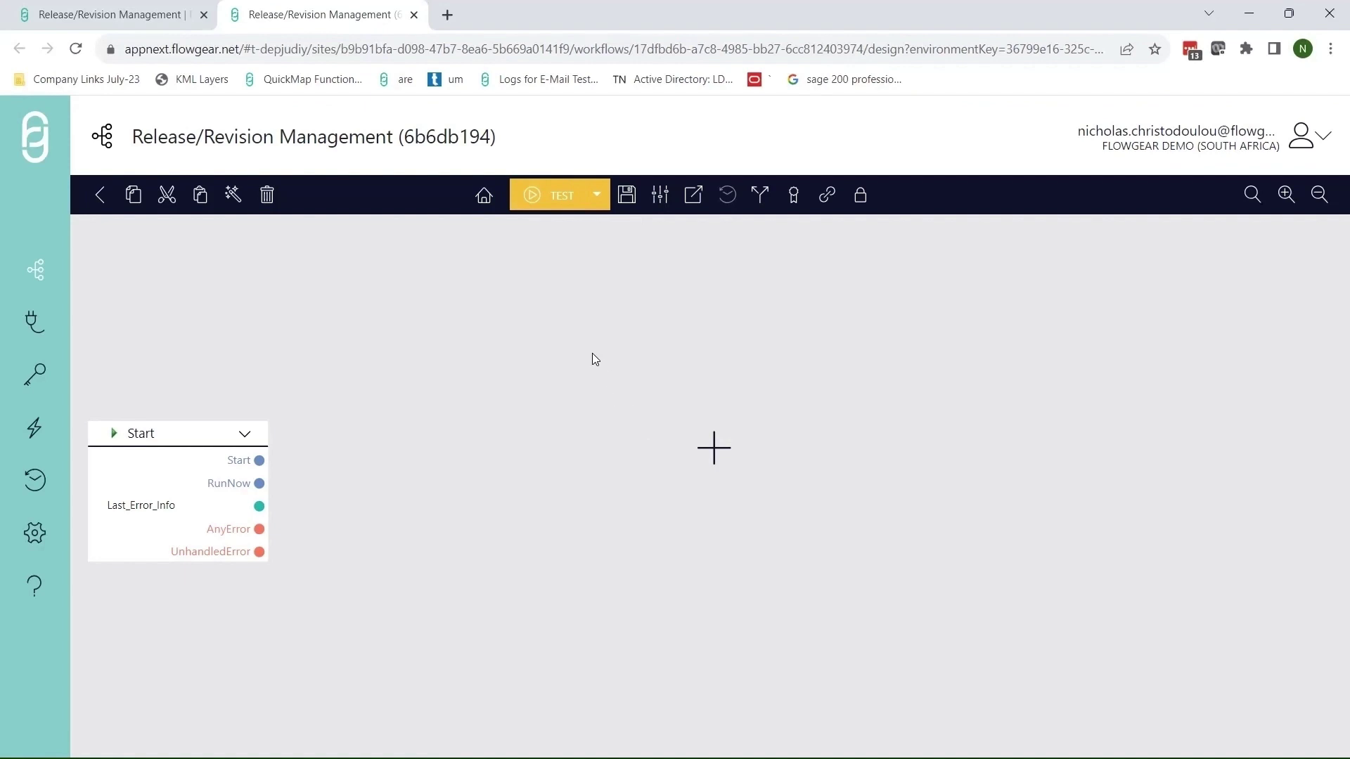
left_click(414, 15)
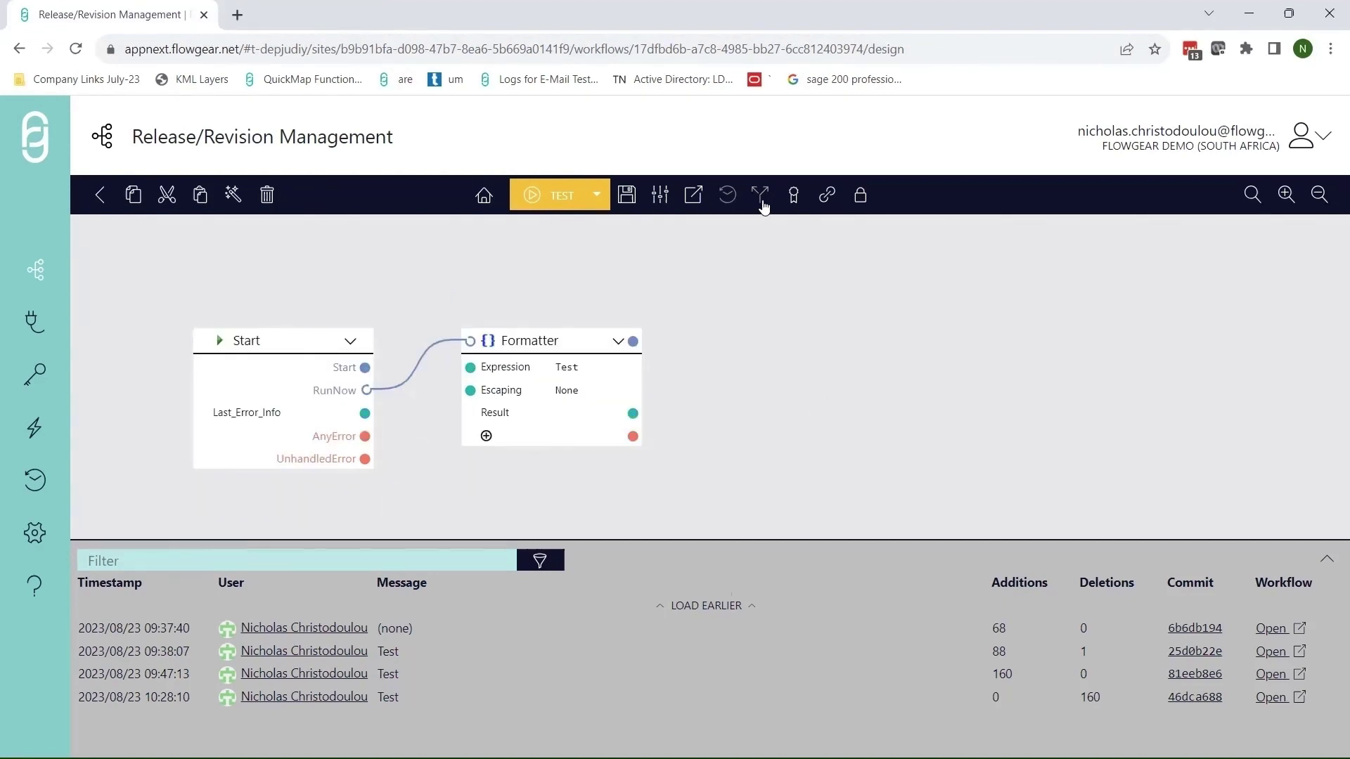
Show the workflow's promotion stages and save the workflow with the change message Test.
left_click(794, 199)
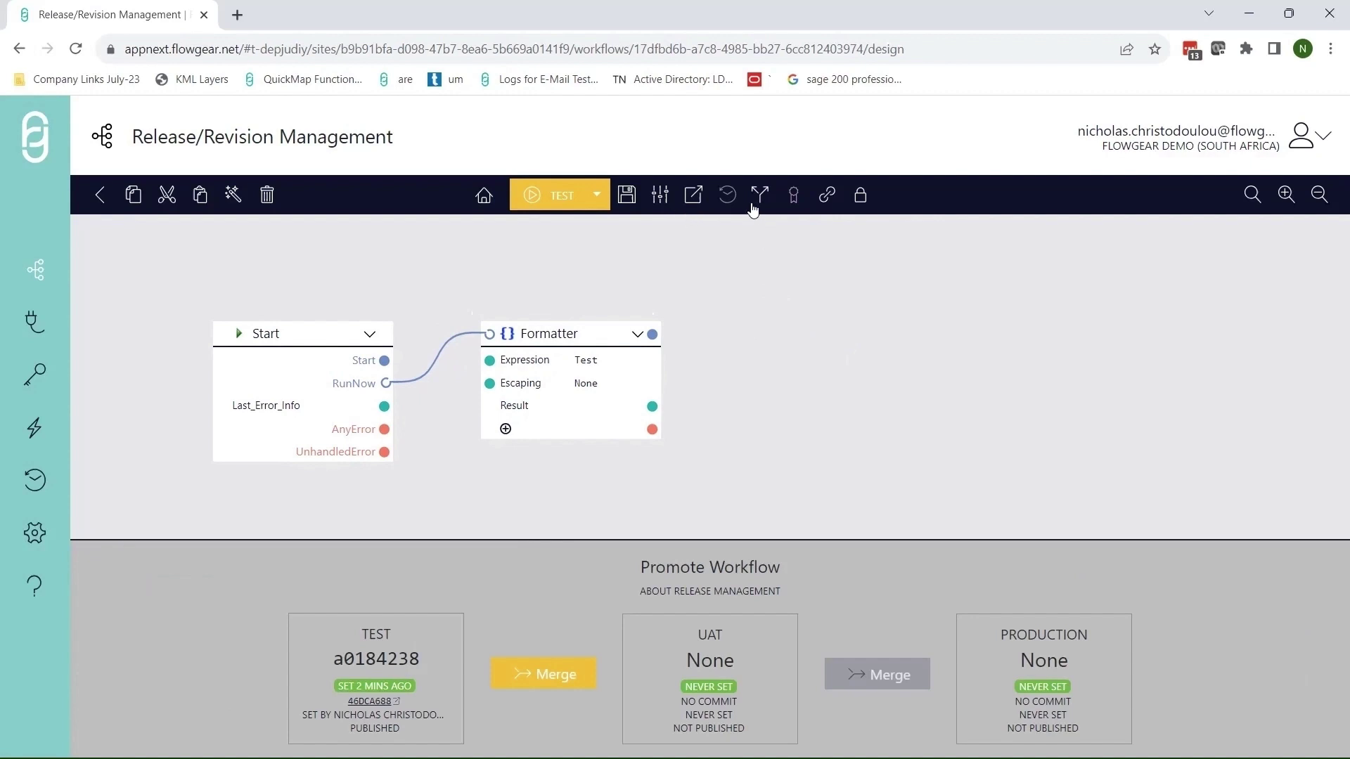
left_click(626, 195)
type("Test")
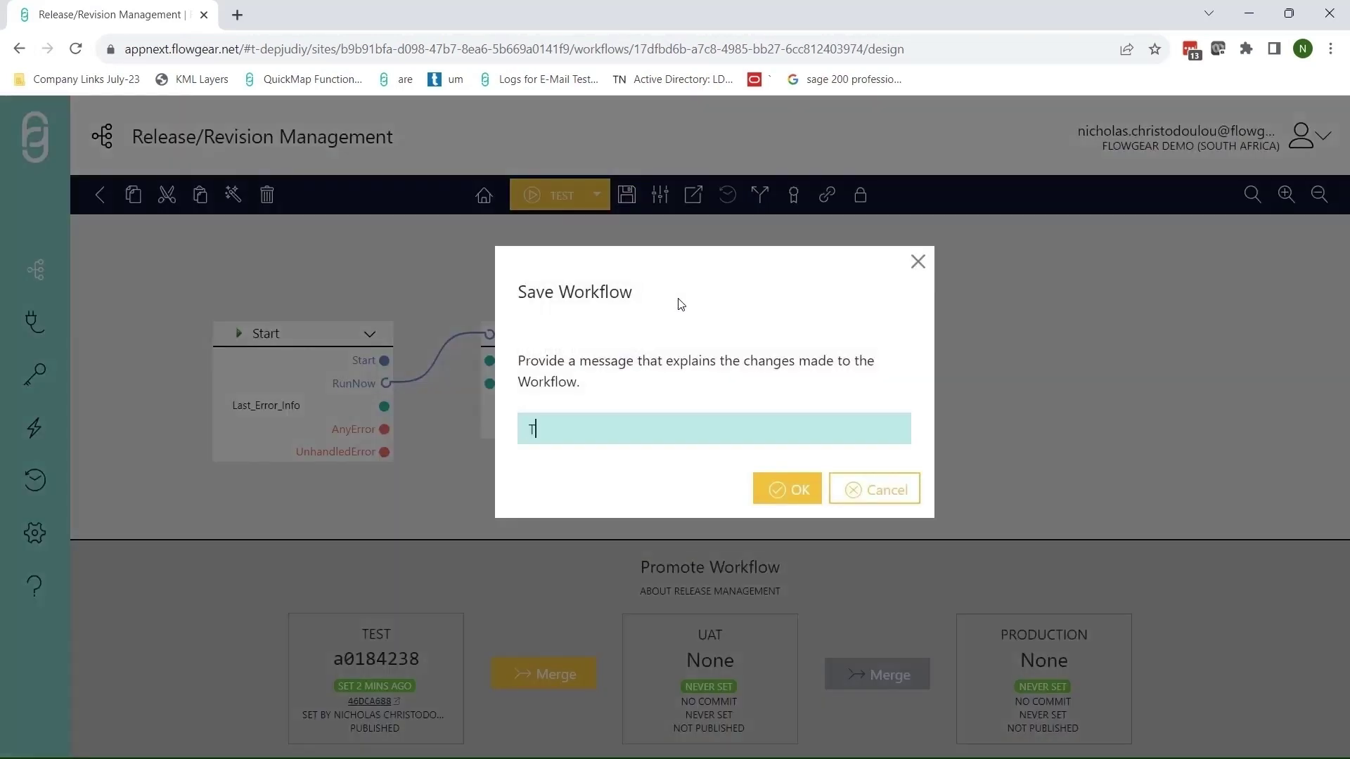
left_click(787, 473)
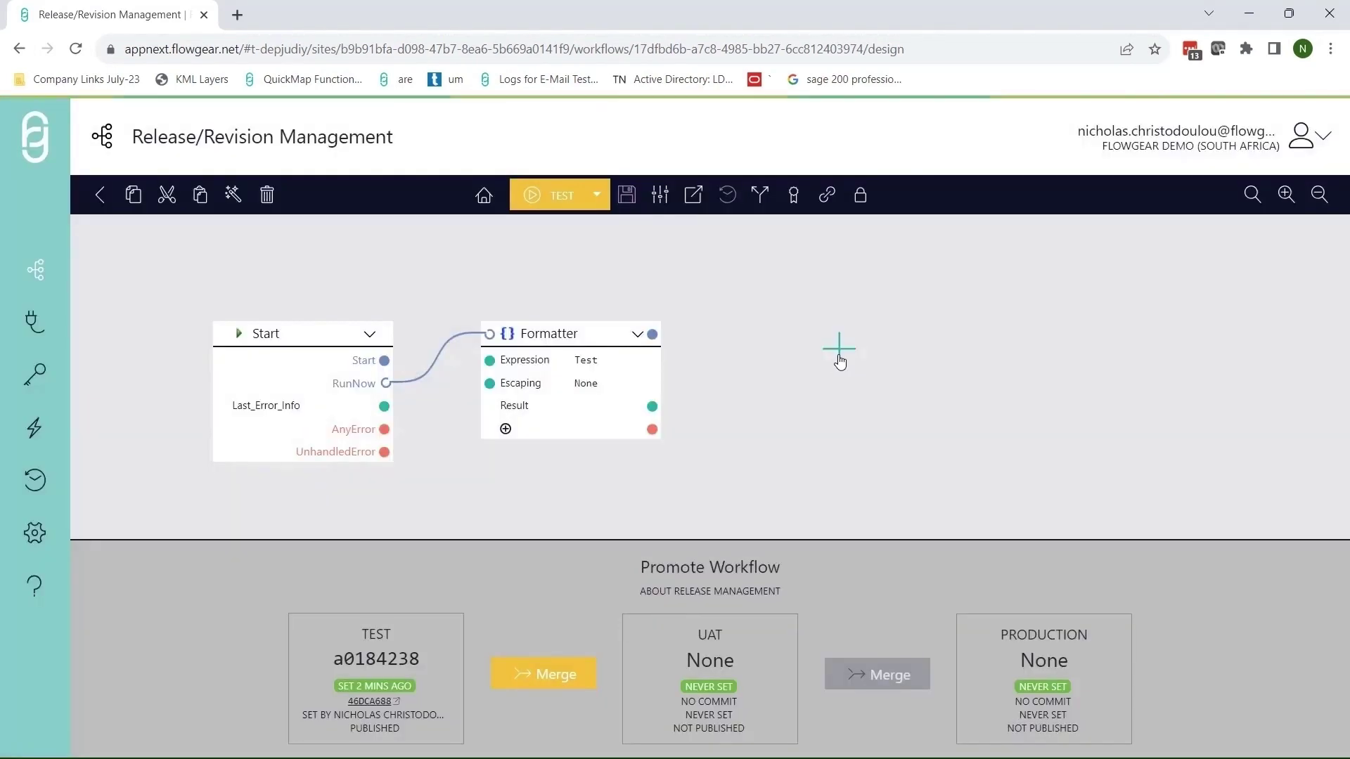
Reopen the promotion stages, examine the TEST environment's latest commit on GitHub, and return to the workflow design.
left_click(795, 197)
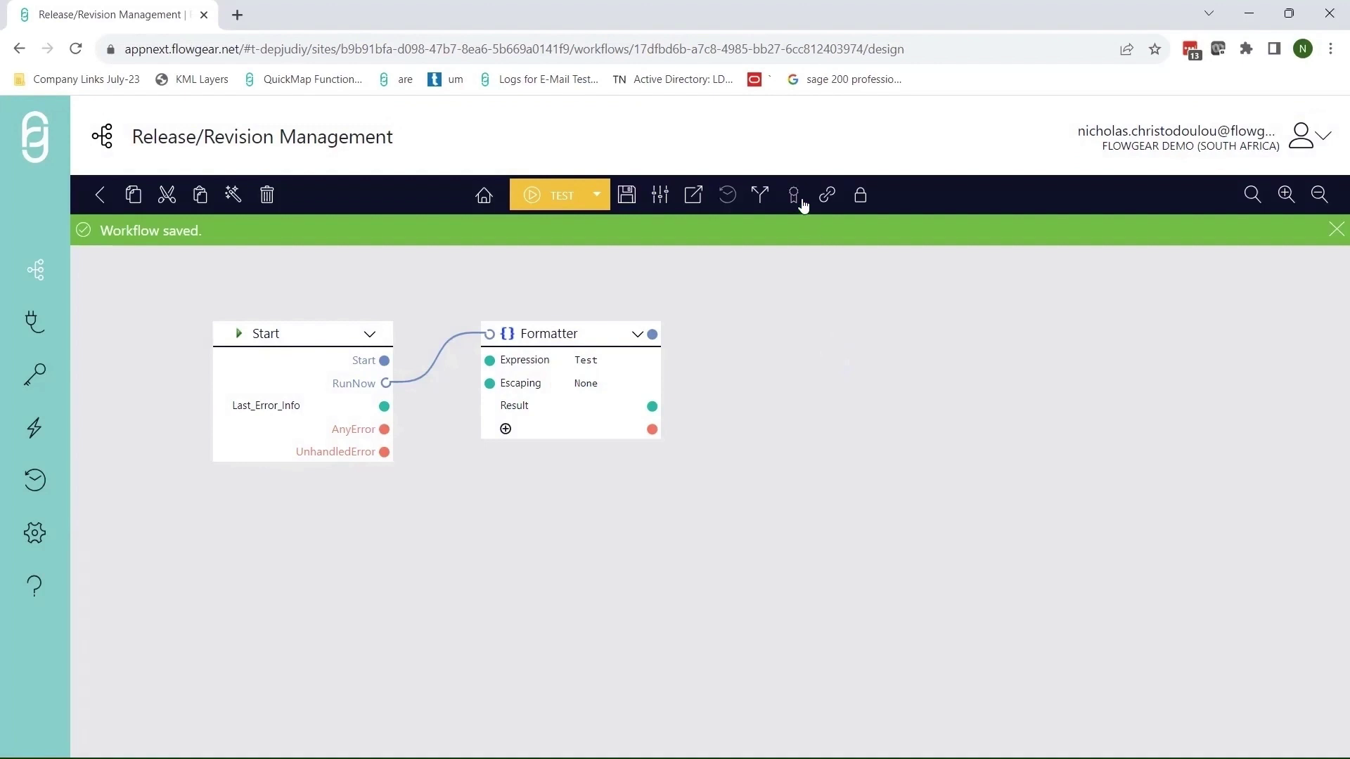
left_click(795, 197)
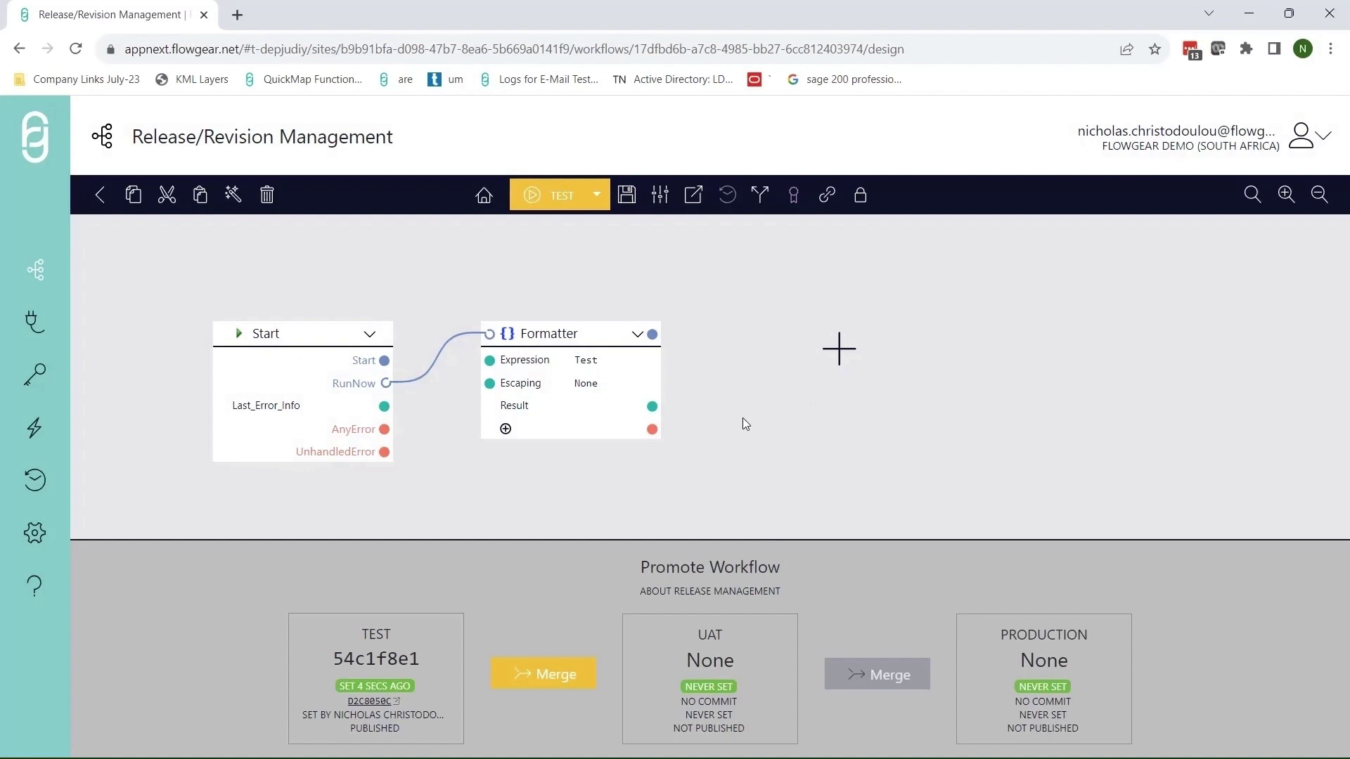
left_click(369, 702)
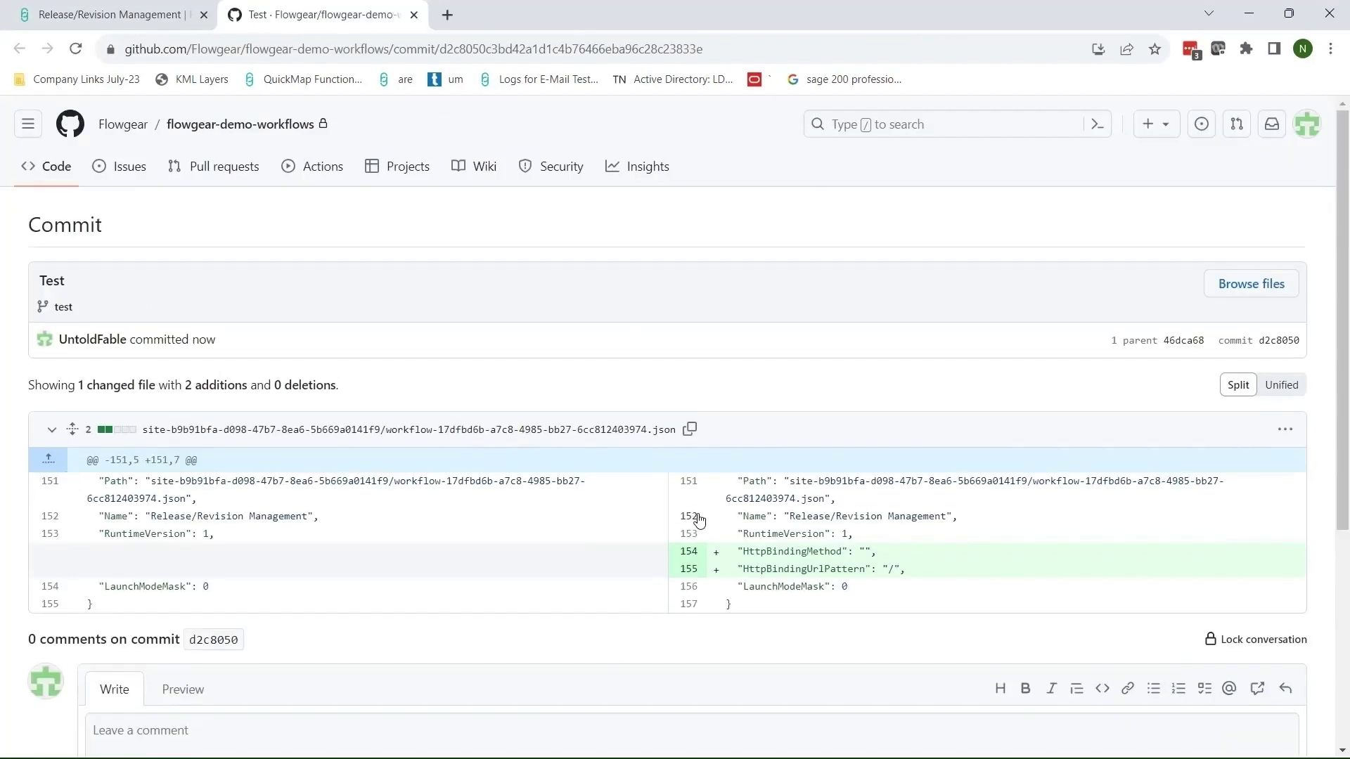
scroll(699, 513, "down", 3)
scroll(706, 484, "up", 2)
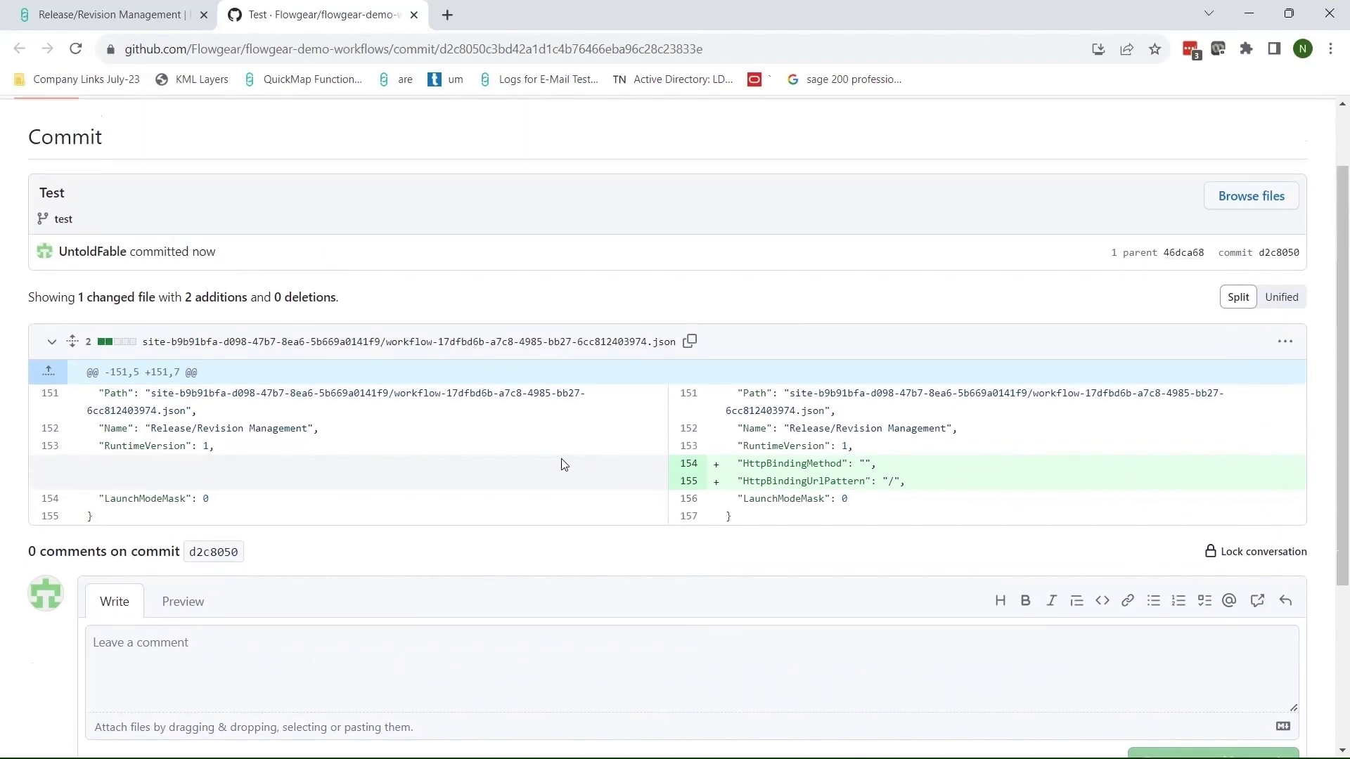
scroll(563, 465, "up", 1)
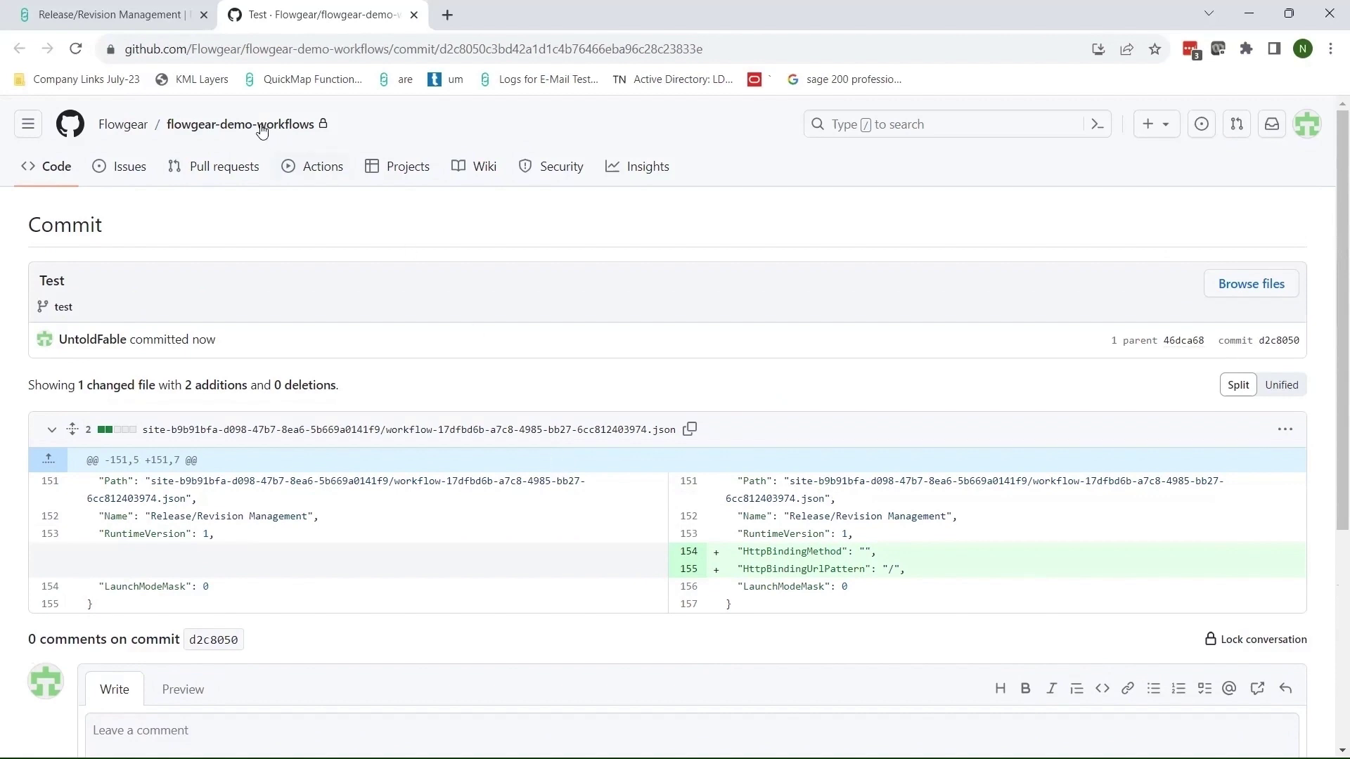
left_click(158, 18)
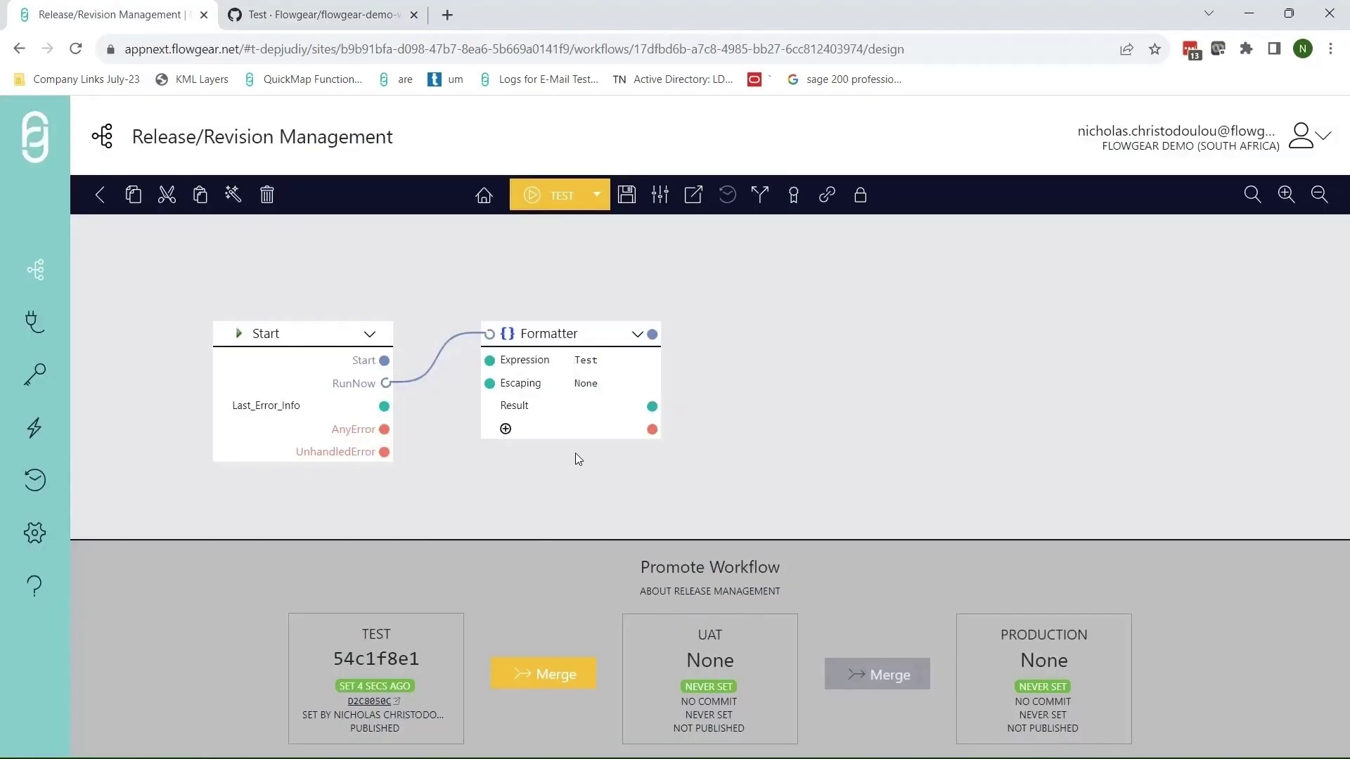